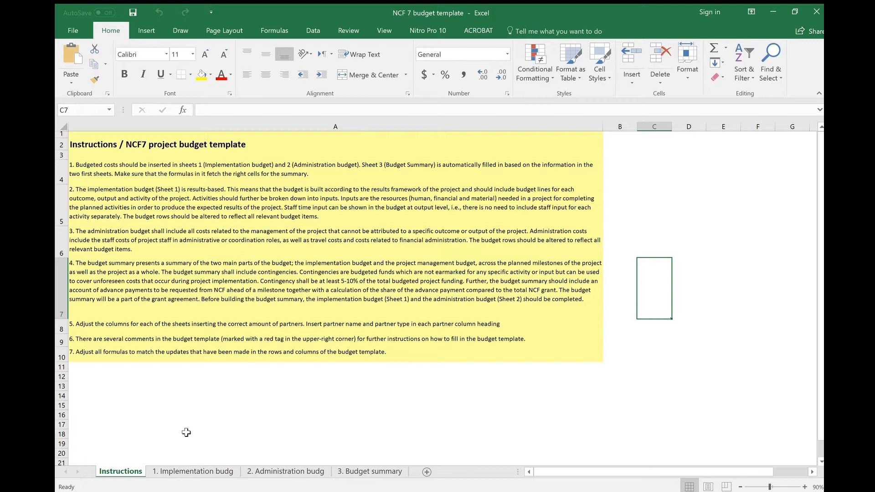
- Look over the implementation budget, administration budget and budget summary sheets in turn
{"action": "left_click", "coordinate": [204, 473]}
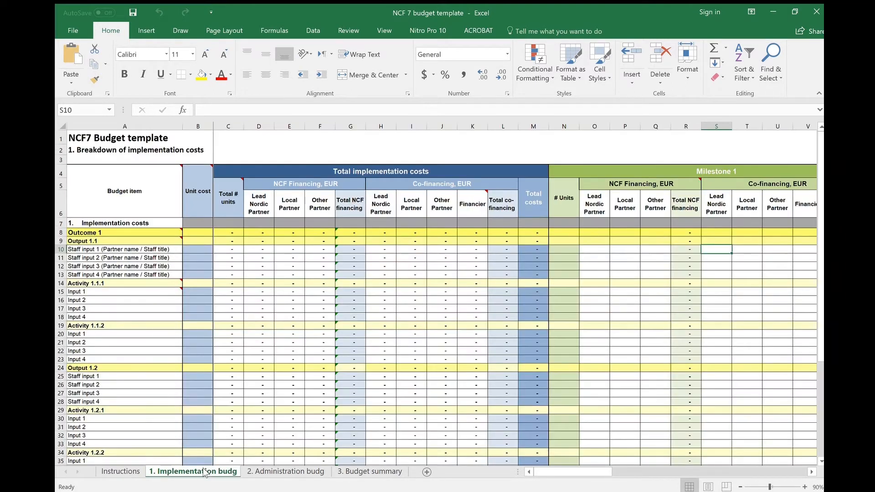
{"action": "left_click", "coordinate": [271, 472]}
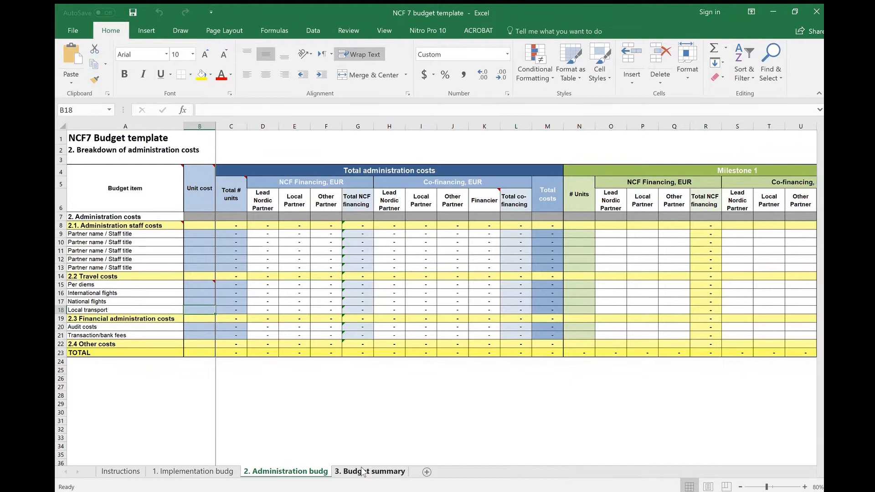
{"action": "left_click", "coordinate": [362, 472]}
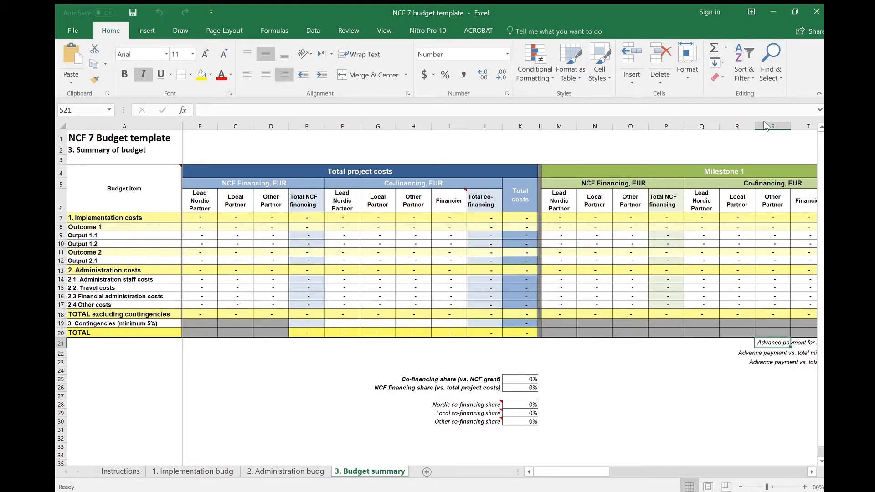
- Return to the implementation budget sheet and inspect its breakdown title and the Total implementation costs heading
{"action": "left_click", "coordinate": [217, 471]}
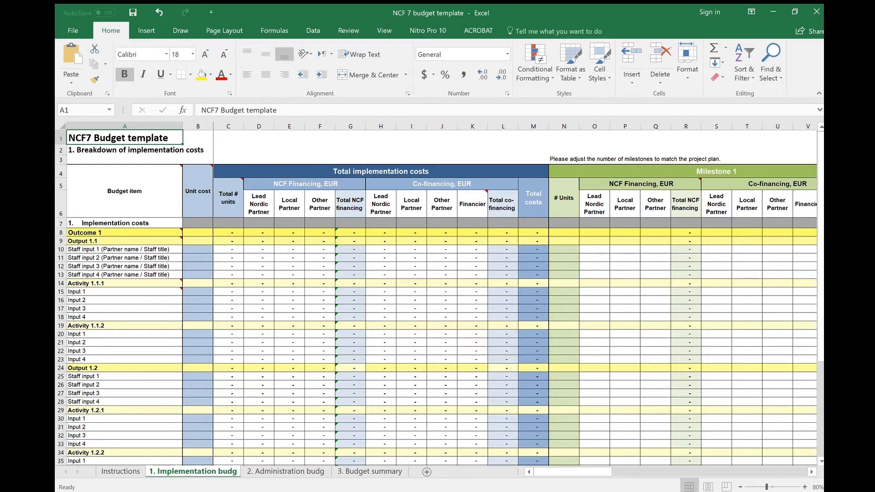
{"action": "left_click", "coordinate": [108, 150]}
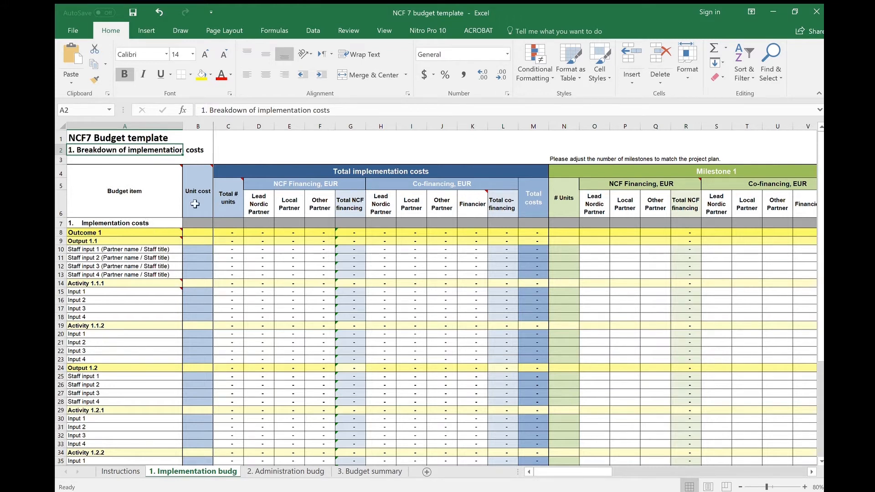
{"action": "left_click", "coordinate": [294, 171]}
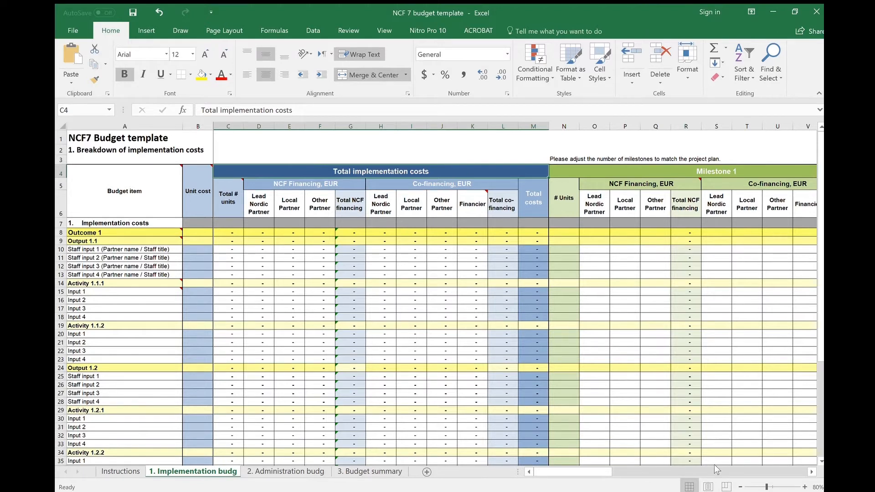
- Examine the milestone column groups of the implementation budget, from Milestone 1 through Milestone 5
{"action": "left_click", "coordinate": [810, 473]}
{"action": "left_click", "coordinate": [810, 472]}
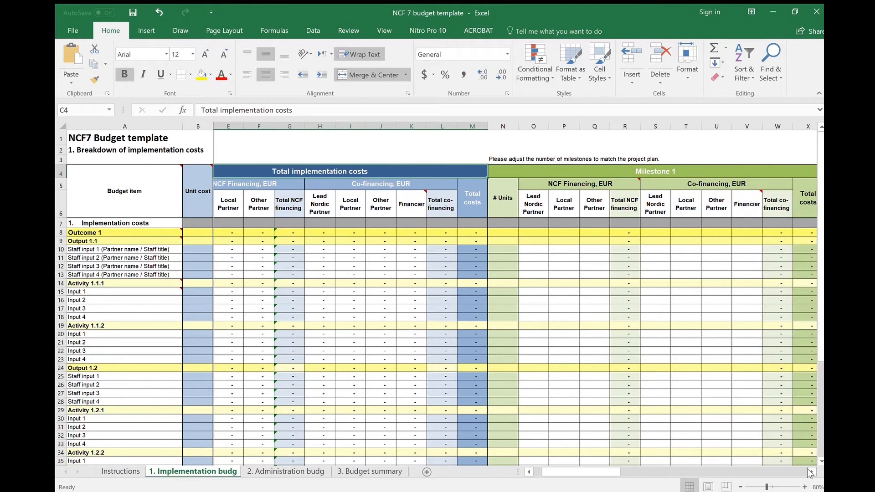
{"action": "left_click", "coordinate": [810, 473]}
{"action": "left_click", "coordinate": [811, 473]}
{"action": "left_click", "coordinate": [810, 473]}
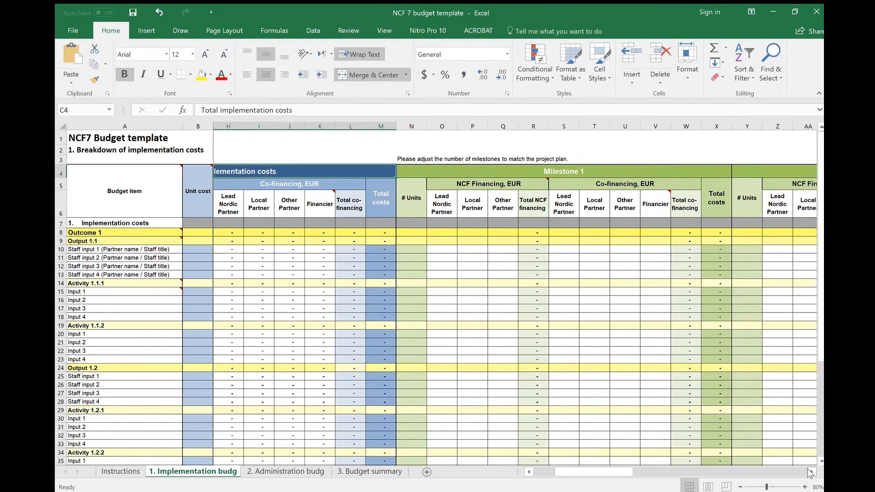
{"action": "left_click", "coordinate": [811, 473]}
{"action": "left_click", "coordinate": [811, 473]}
{"action": "left_click", "coordinate": [811, 473]}
{"action": "left_click", "coordinate": [811, 473]}
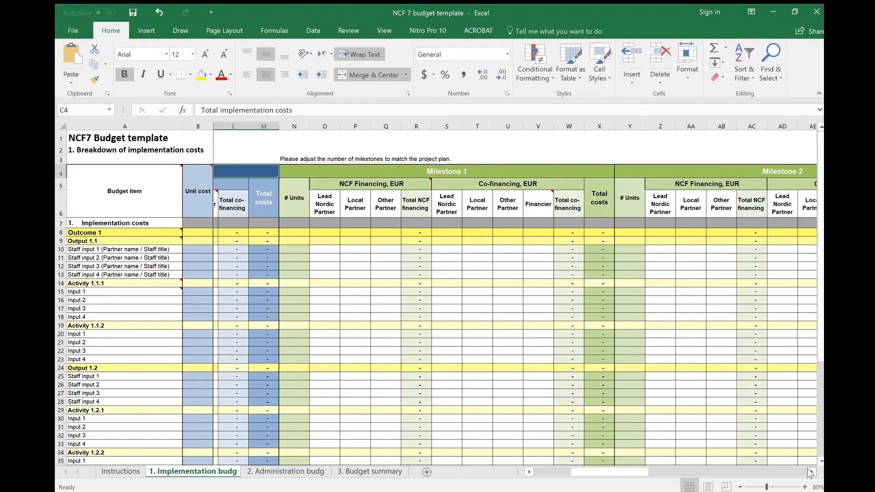
{"action": "left_click", "coordinate": [810, 472]}
{"action": "left_click", "coordinate": [810, 473]}
{"action": "left_click", "coordinate": [810, 472]}
{"action": "left_click", "coordinate": [811, 473]}
{"action": "left_click", "coordinate": [811, 472]}
{"action": "left_click", "coordinate": [811, 473]}
{"action": "left_click", "coordinate": [811, 473]}
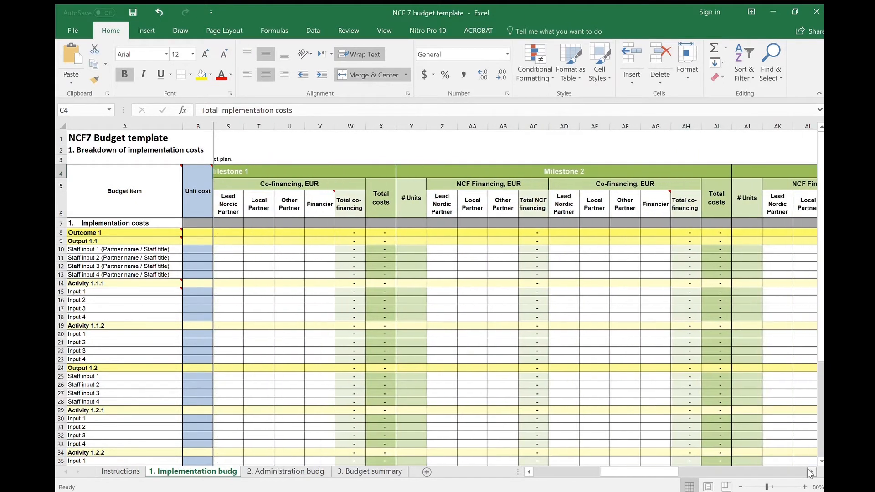
{"action": "left_click", "coordinate": [810, 472]}
{"action": "left_click", "coordinate": [810, 473]}
{"action": "left_click", "coordinate": [811, 473]}
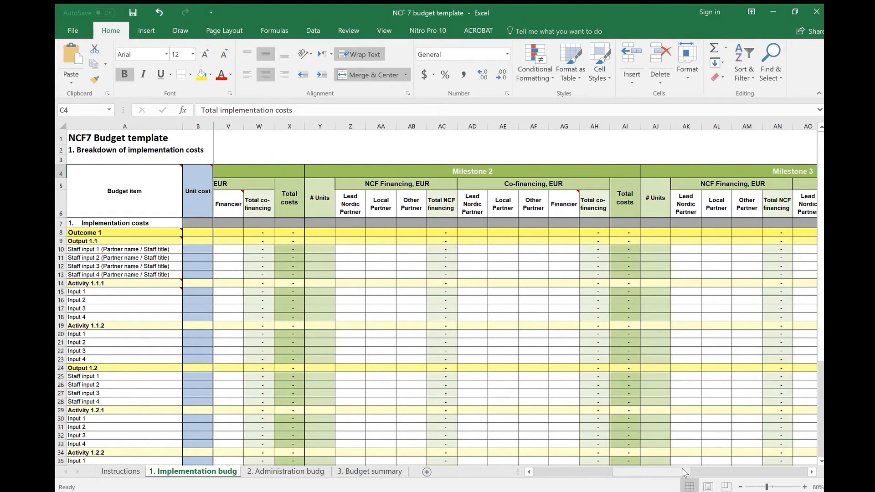
{"action": "left_click_drag", "start_coordinate": [689, 472], "coordinate": [713, 472]}
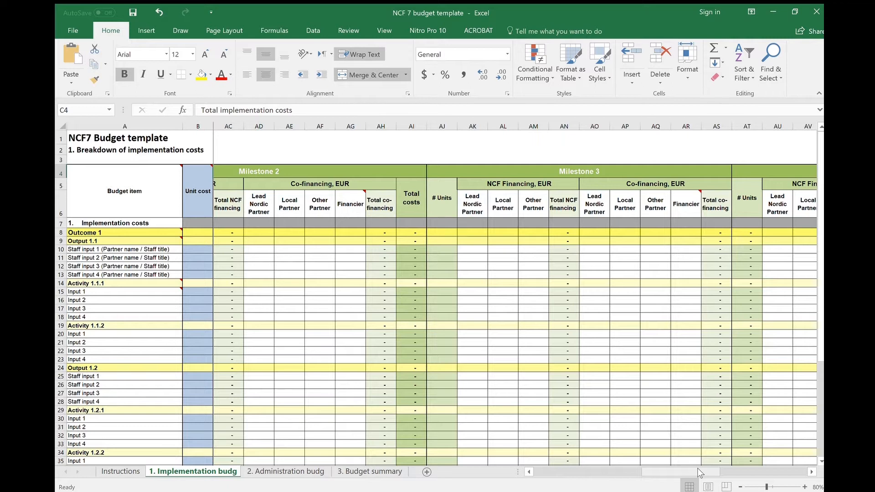
{"action": "left_click_drag", "start_coordinate": [687, 469], "coordinate": [765, 475]}
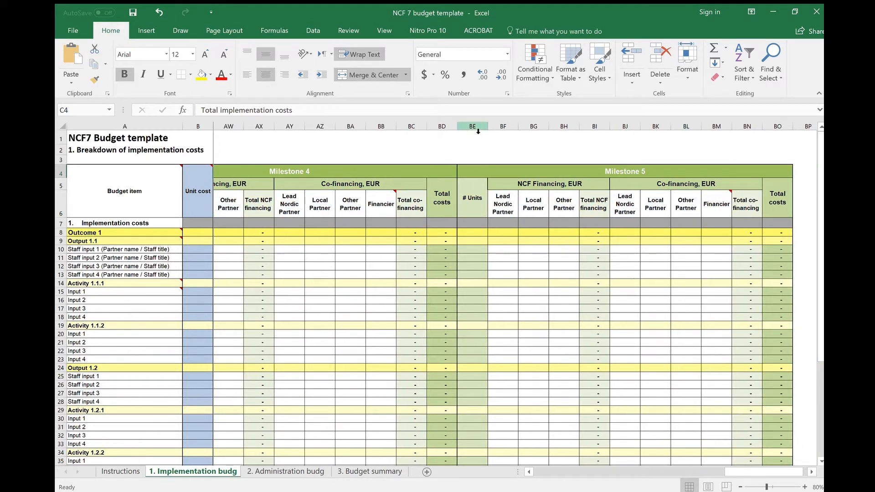
- Select all Milestone 5 columns, BE through BO, and return to the start of the sheet
{"action": "left_click_drag", "start_coordinate": [473, 126], "coordinate": [775, 141]}
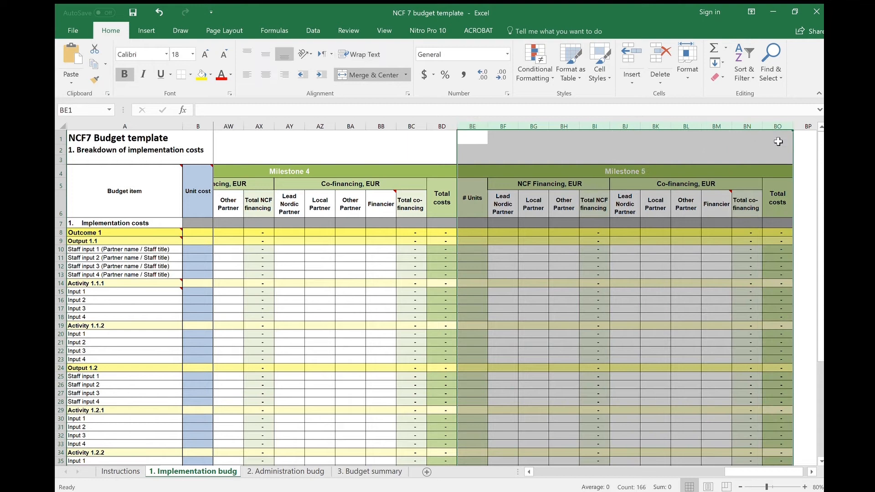
{"action": "left_click_drag", "start_coordinate": [648, 464], "coordinate": [530, 469]}
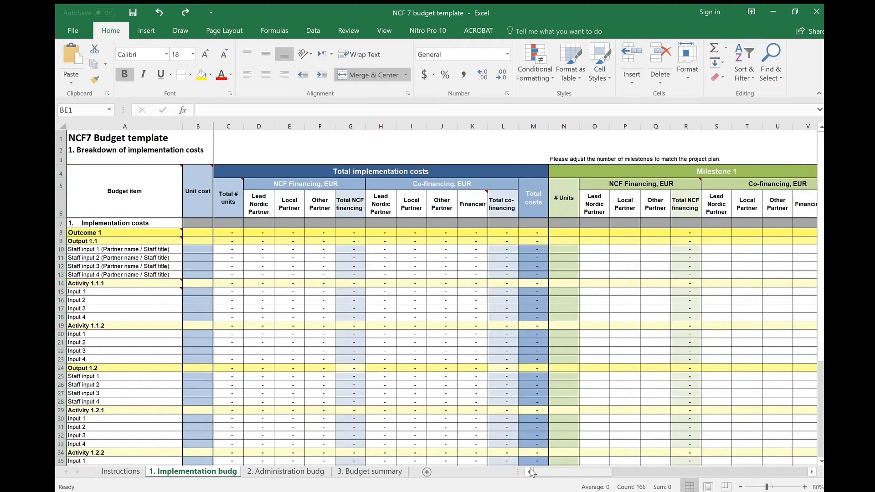
- Inspect the Implementation costs, Outcome 1, Output 1.1 and Activity 1.1.1 budget items
{"action": "left_click", "coordinate": [143, 223]}
{"action": "left_click", "coordinate": [145, 232]}
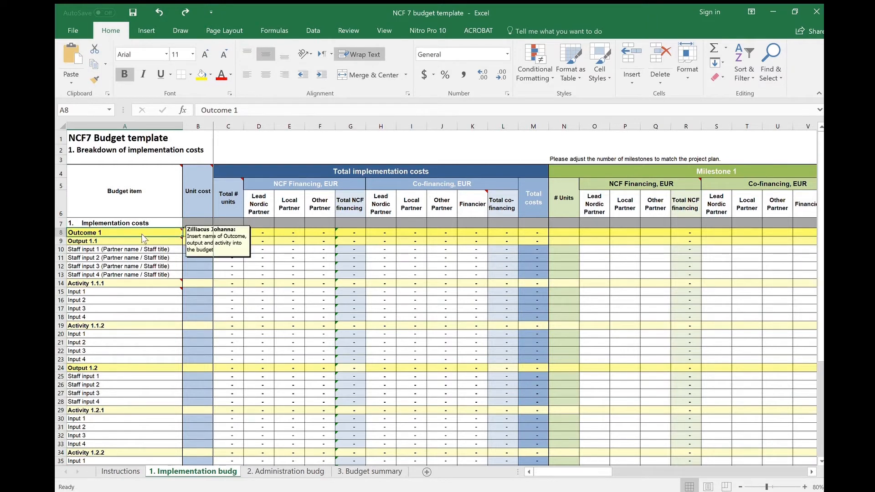
{"action": "left_click", "coordinate": [146, 241]}
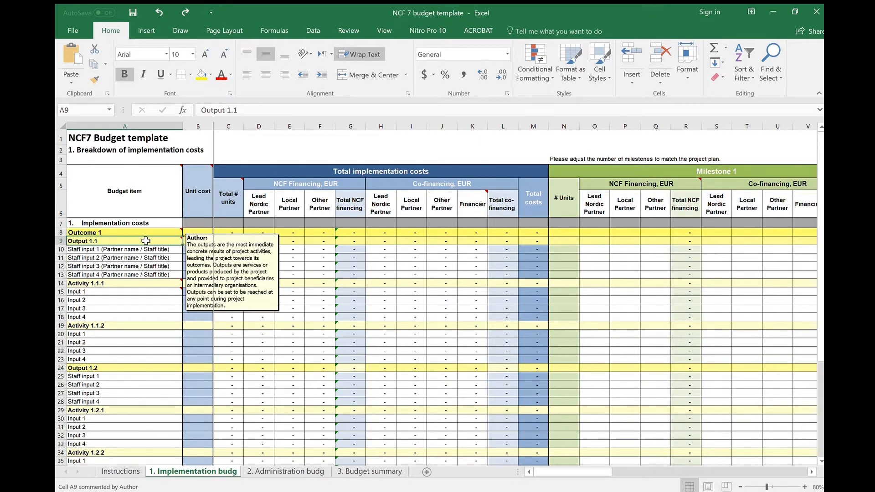
{"action": "left_click", "coordinate": [139, 283]}
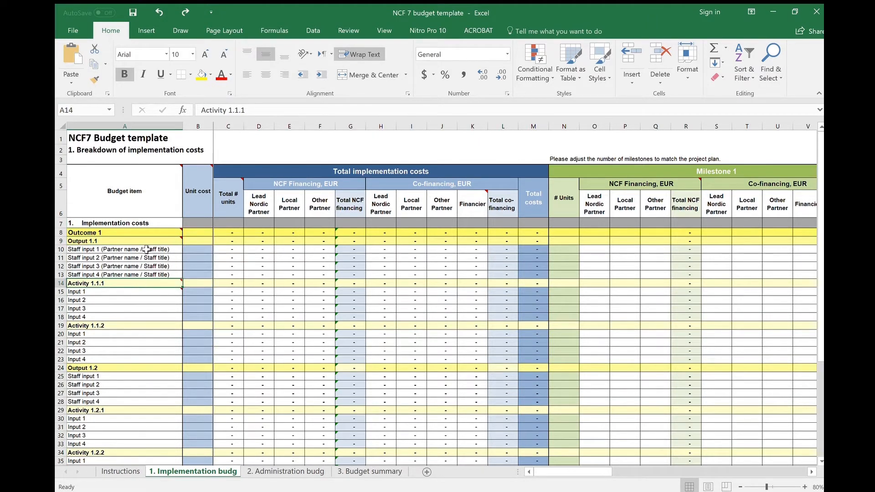
- Extend the Outcome 1 label to "Outcome 1: Enhancing small-scale farmers' capacity to adapt to increased climatic variability"
{"action": "mouse_move", "coordinate": [125, 232]}
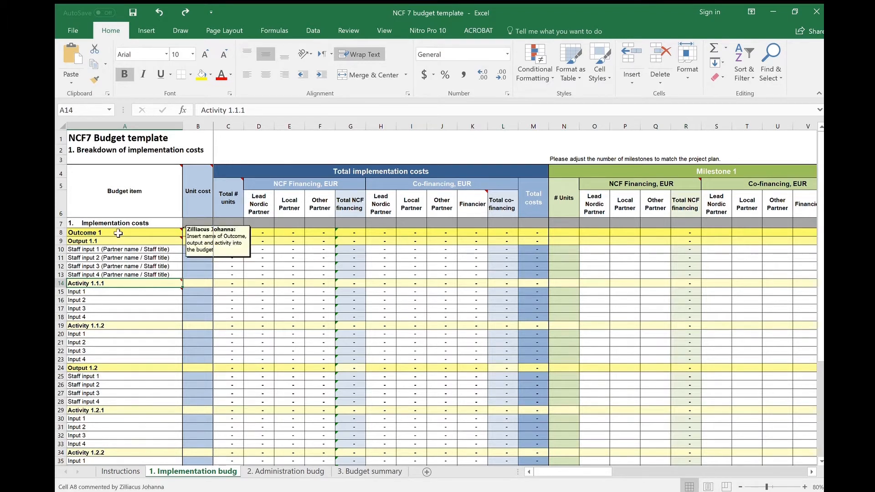
{"action": "double_click", "coordinate": [120, 234]}
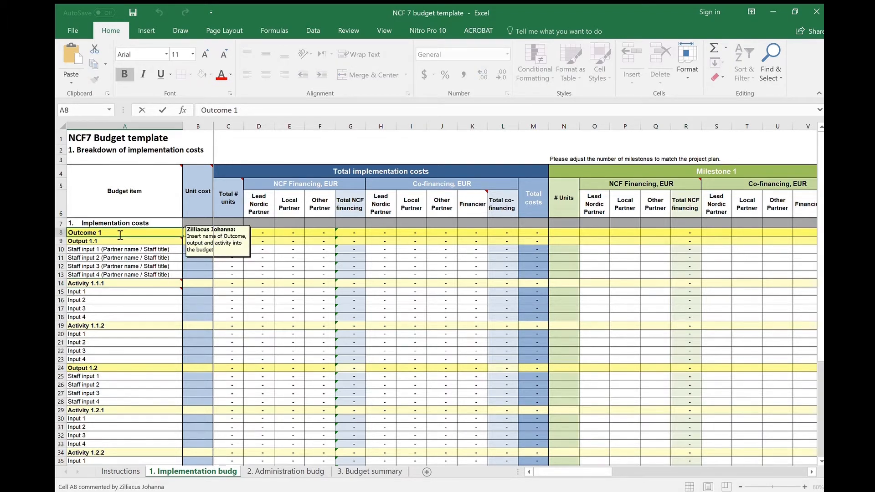
{"action": "type", "text": ":"}
{"action": "type", "text": "Enhancing small-scale farmers' capacity to adapt to increased climatic variability"}
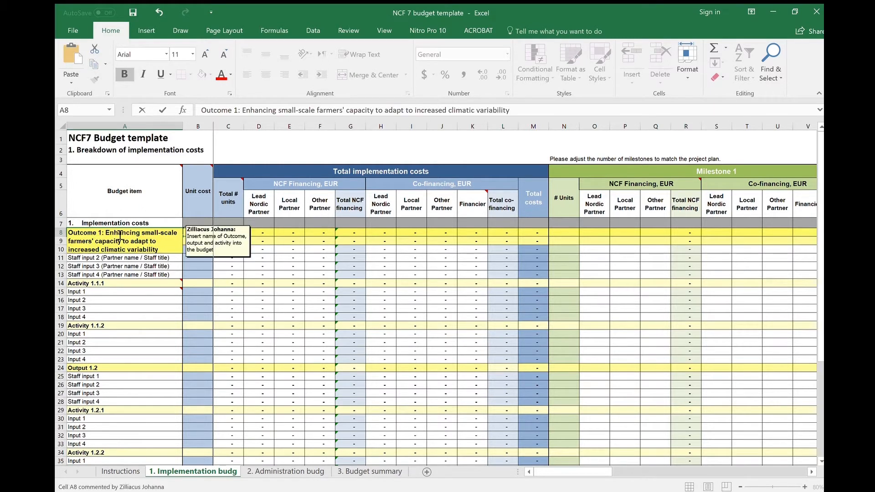
{"action": "key", "text": "Return"}
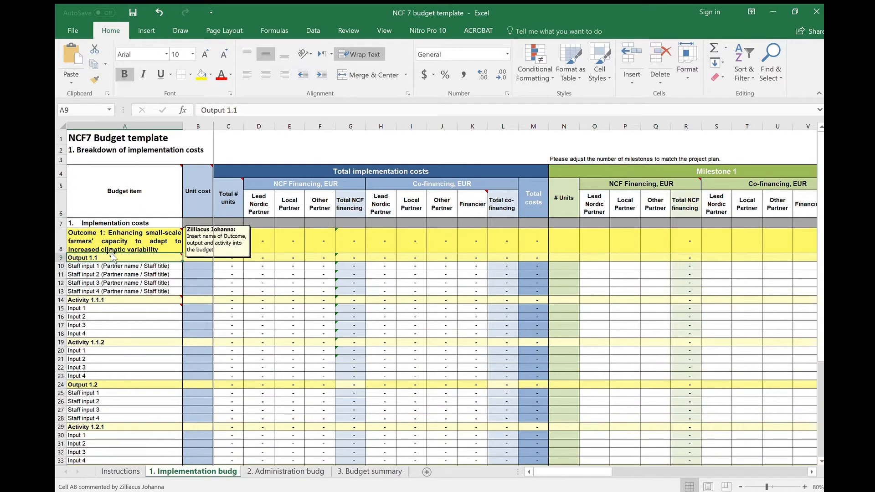
- Extend the Output 1.1 label to "Output 1.1: Climate-resistant crops have been tested for different weather conditions"
{"action": "double_click", "coordinate": [112, 258]}
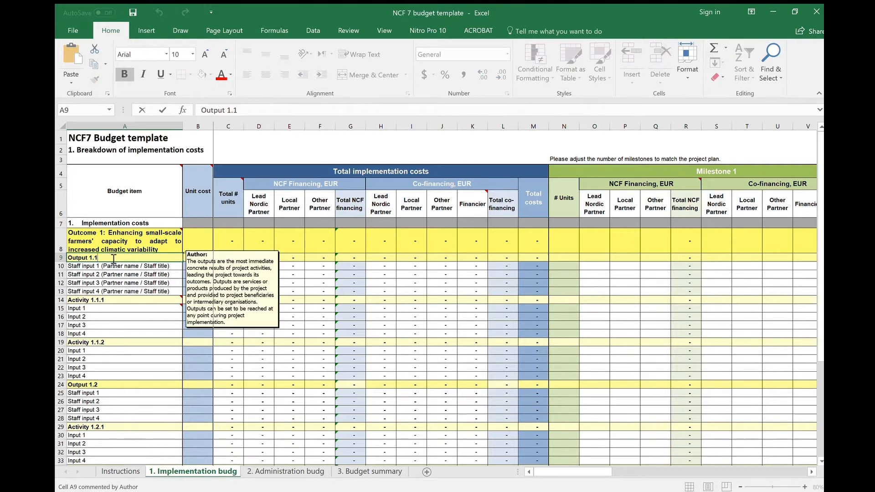
{"action": "type", "text": ":"}
{"action": "type", "text": "Climate-resist"}
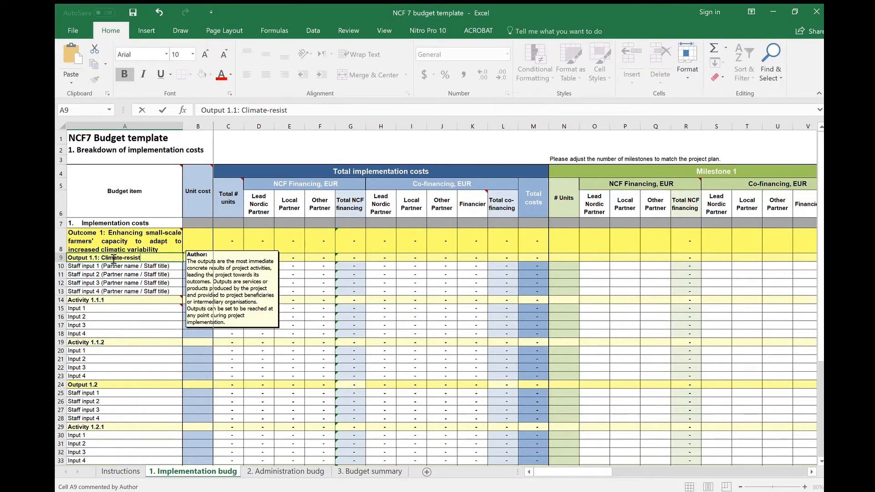
{"action": "type", "text": "ant crops have been"}
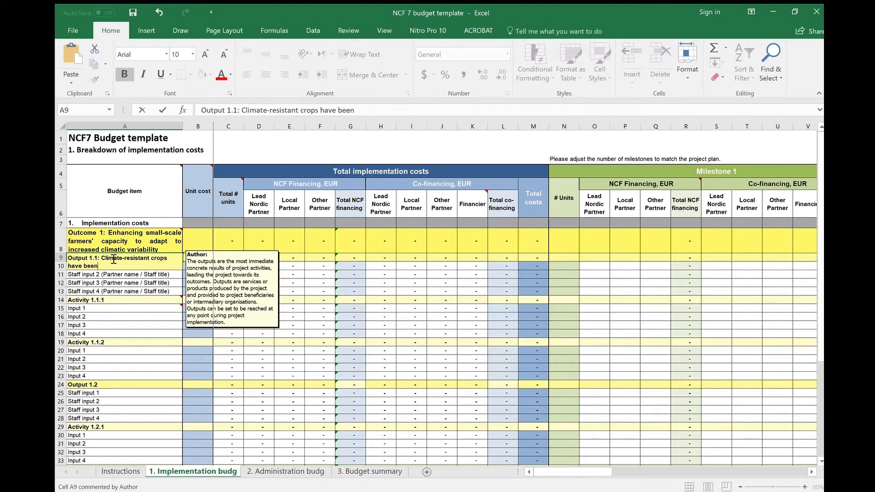
{"action": "type", "text": " tested for different"}
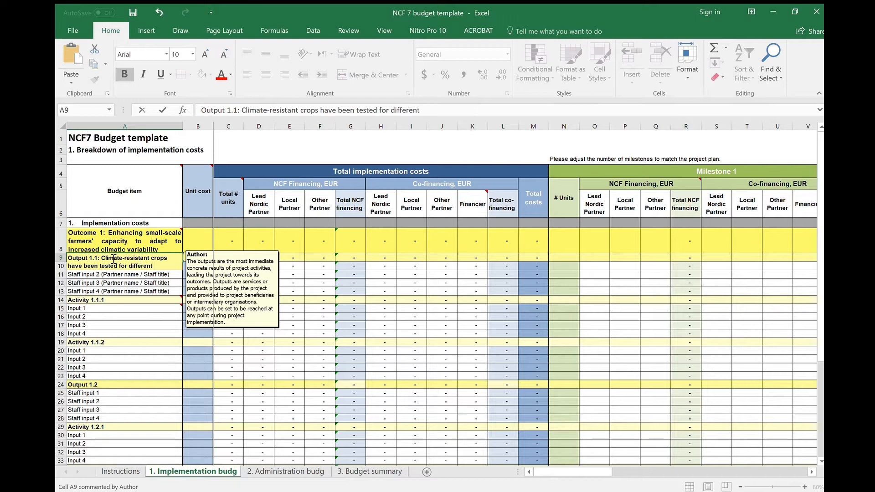
{"action": "type", "text": " weather co"}
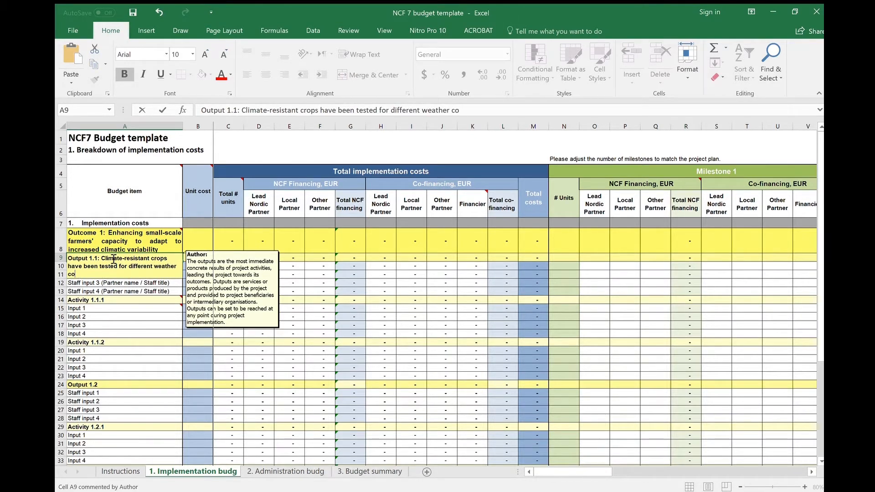
{"action": "type", "text": "nditions"}
{"action": "key", "text": "Return"}
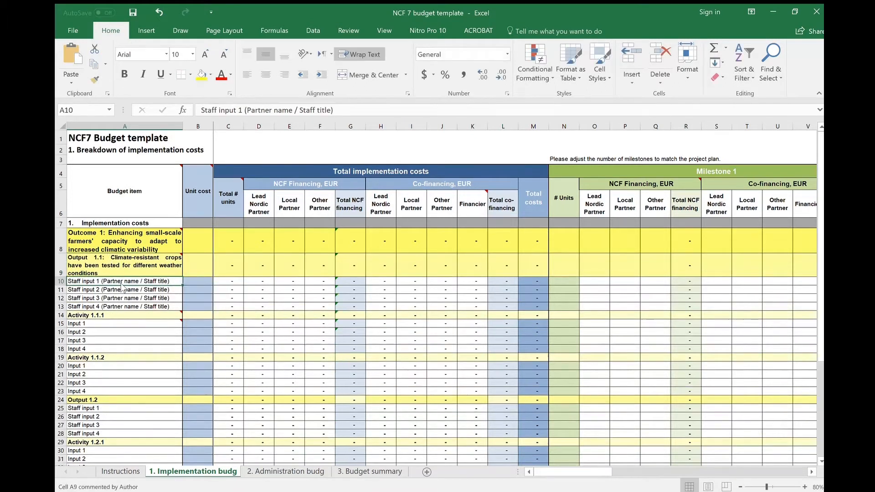
- Extend the Activity 1.1.1 label to "Activity 1.1.1: Set-up of weather condition testing for crops in nursery"
{"action": "double_click", "coordinate": [117, 315]}
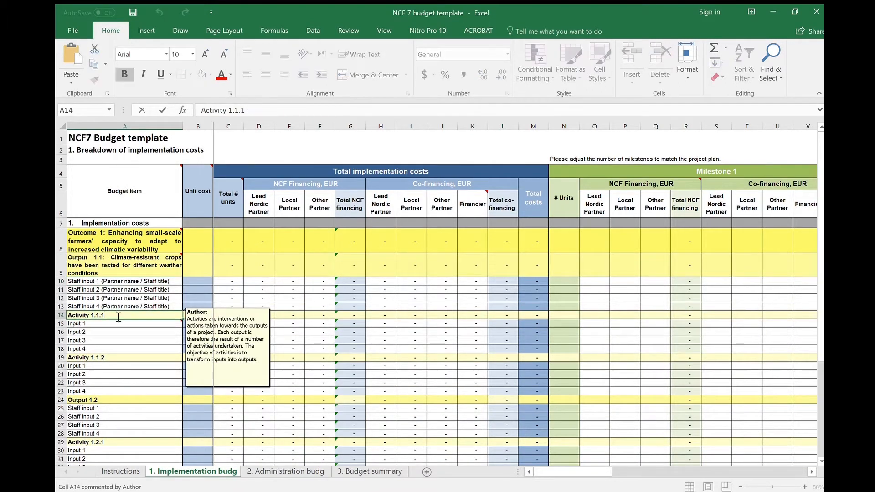
{"action": "type", "text": ": Set-up of"}
{"action": "type", "text": "weather"}
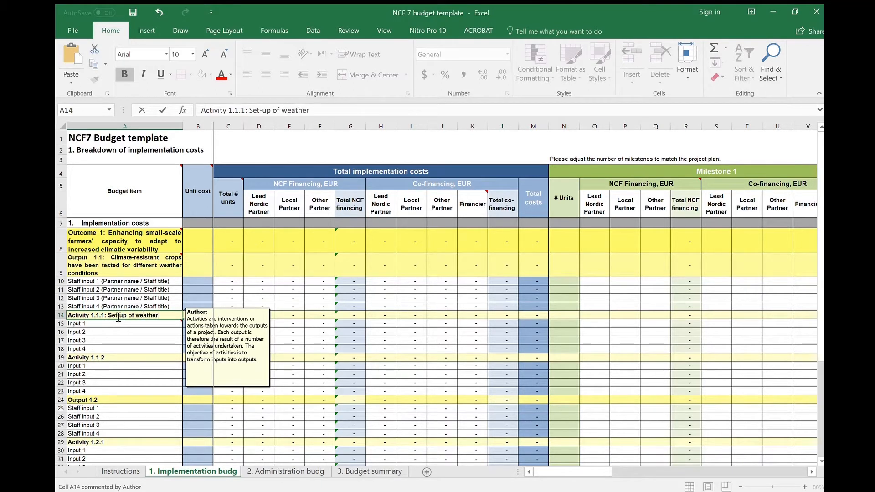
{"action": "type", "text": " condition testing"}
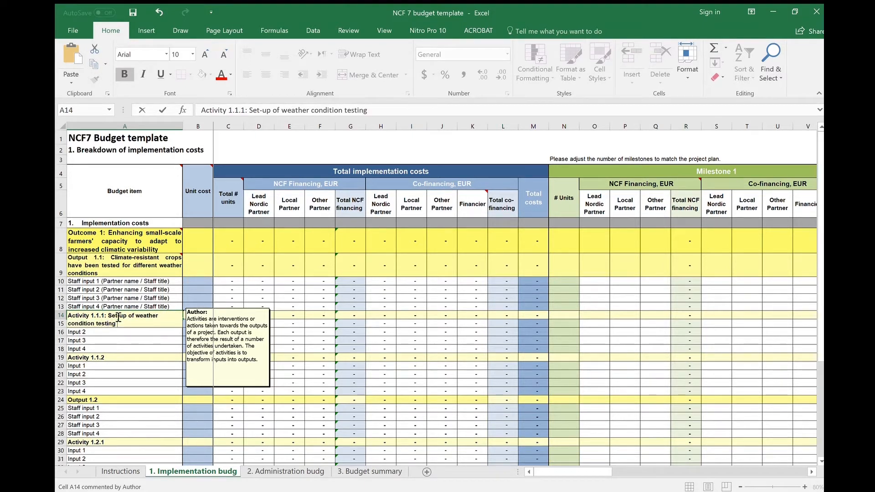
{"action": "type", "text": " for crops in nu"}
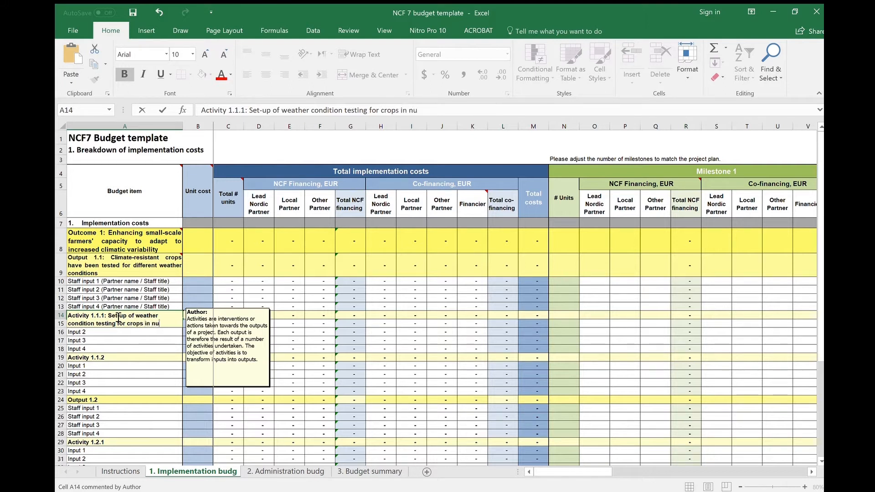
{"action": "type", "text": "rsery"}
{"action": "key", "text": "Return"}
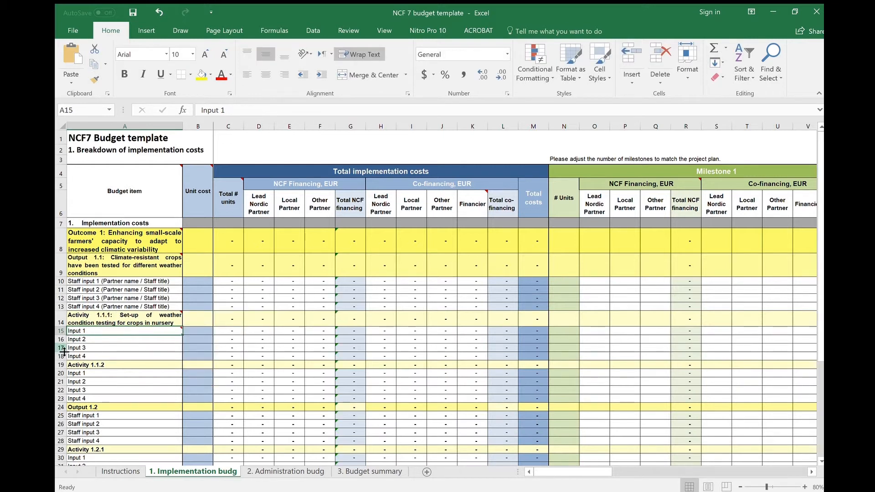
- Delete rows 19 to 54, from Activity 1.1.2 through the last input before the TOTAL row
{"action": "left_click_drag", "start_coordinate": [61, 365], "coordinate": [62, 414]}
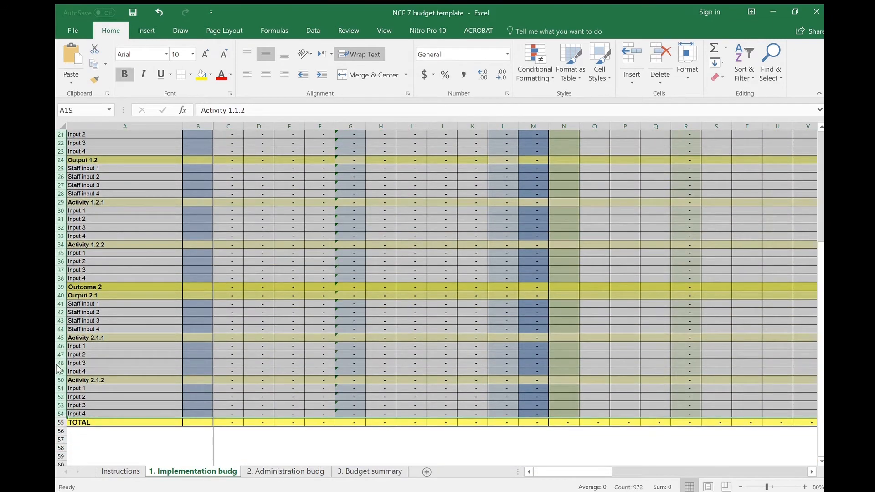
{"action": "key", "text": "ctrl+minus"}
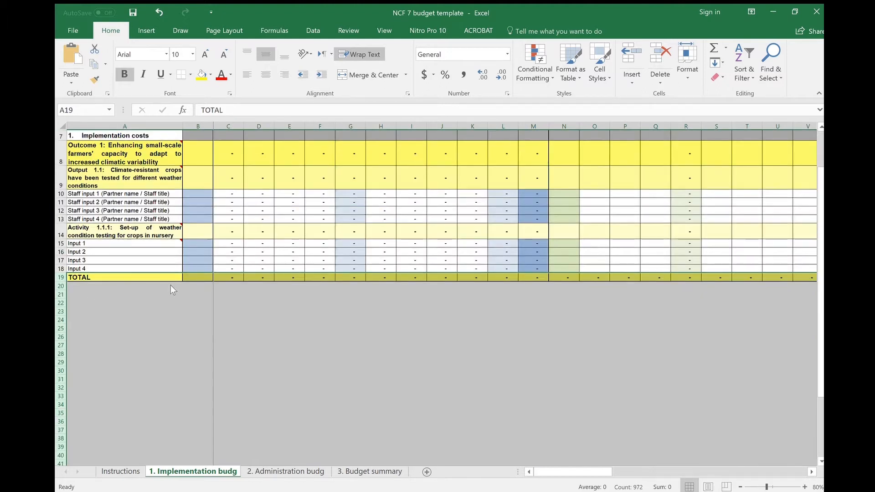
{"action": "scroll", "coordinate": [320, 301], "scroll_direction": "up", "scroll_amount": 2}
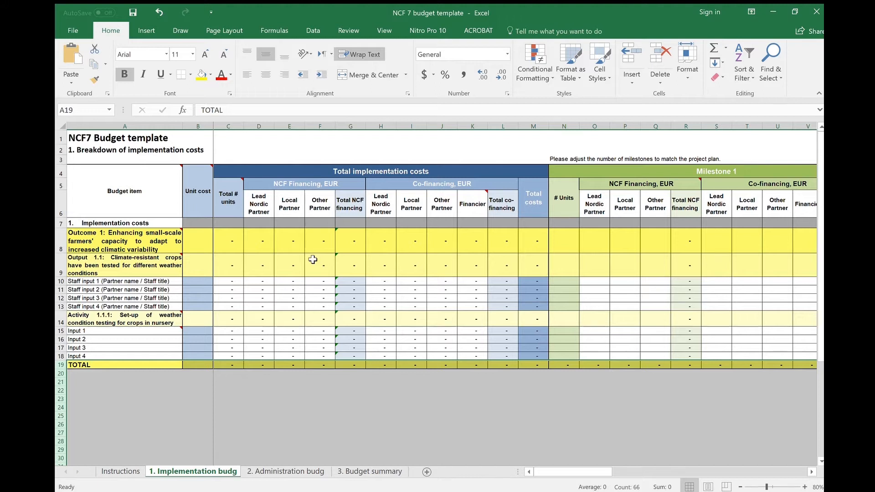
{"action": "left_click", "coordinate": [106, 357]}
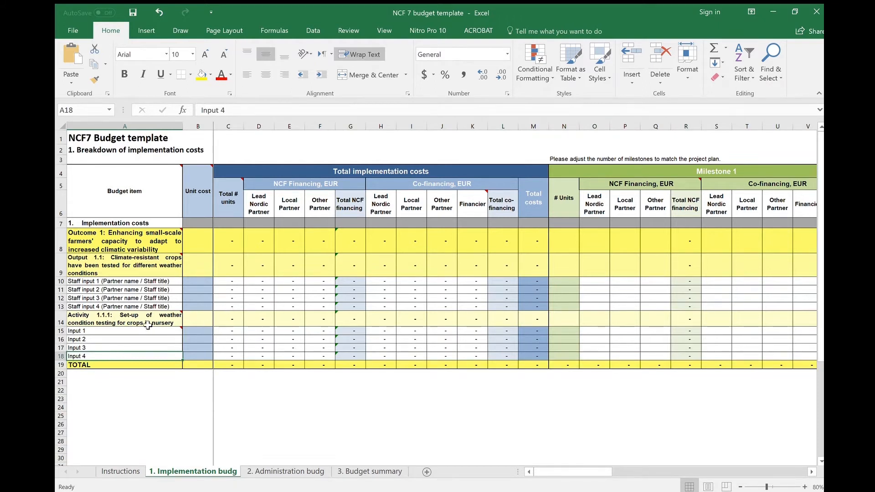
{"action": "left_click", "coordinate": [130, 331]}
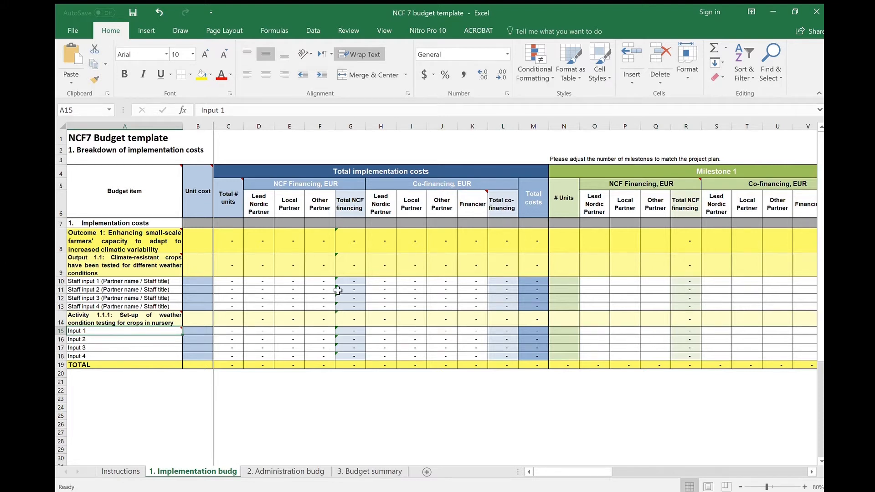
- Replace the Staff input 1 label under Output 1.1 with "Nordic company AB, Climate adaptation expert"
{"action": "left_click", "coordinate": [139, 282]}
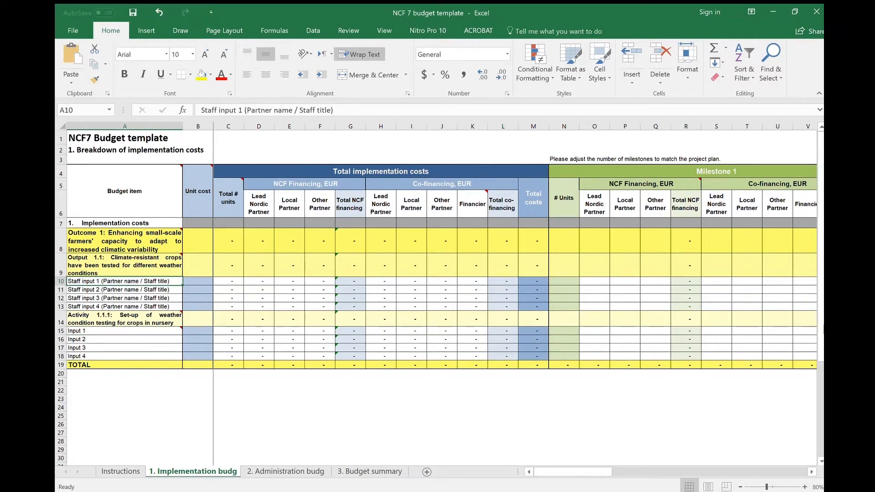
{"action": "type", "text": "Nord"}
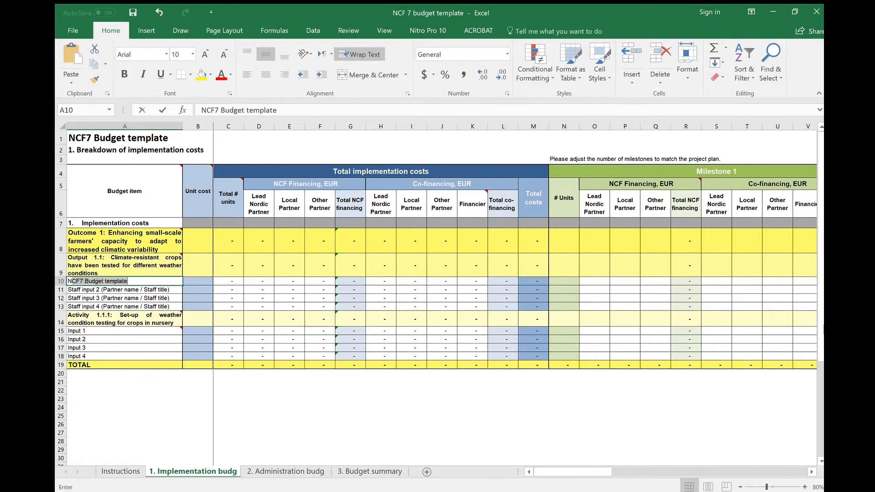
{"action": "type", "text": "ic comp"}
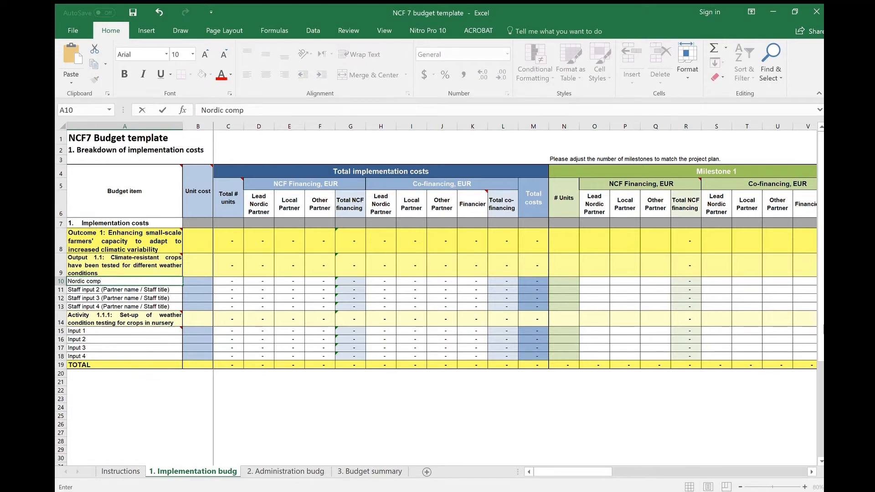
{"action": "type", "text": "any AB, Climate adap"}
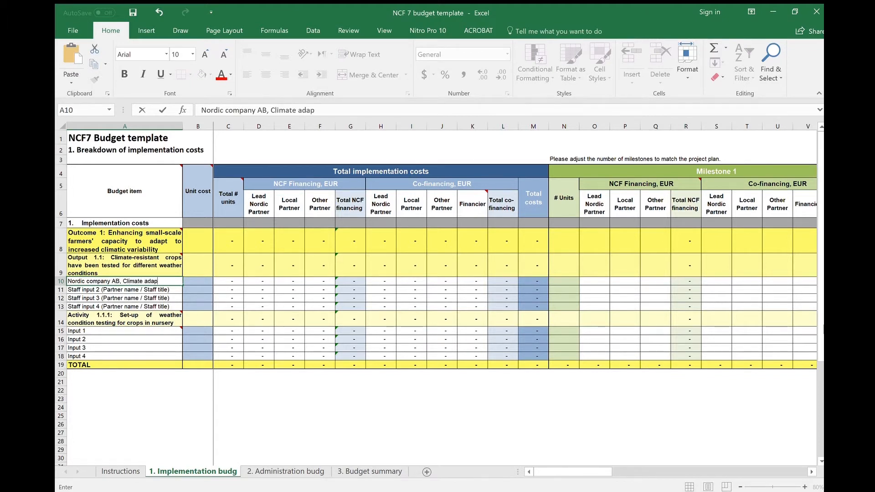
{"action": "type", "text": "tation expert"}
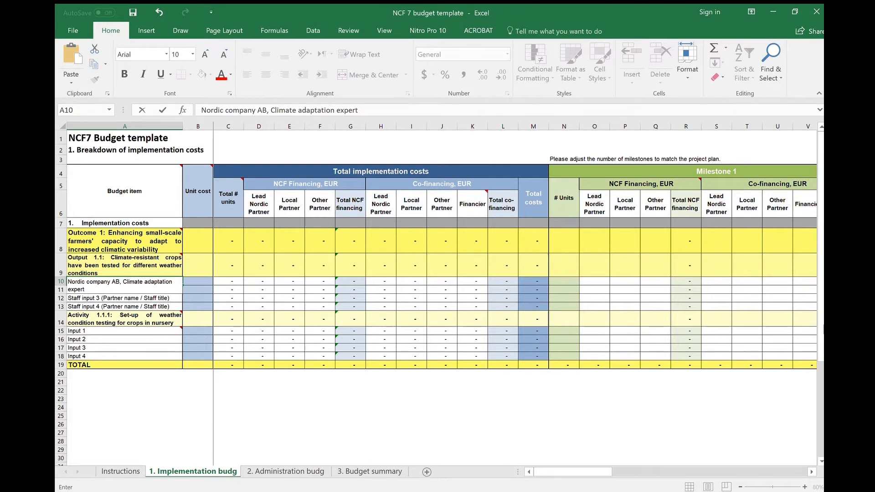
{"action": "key", "text": "Return"}
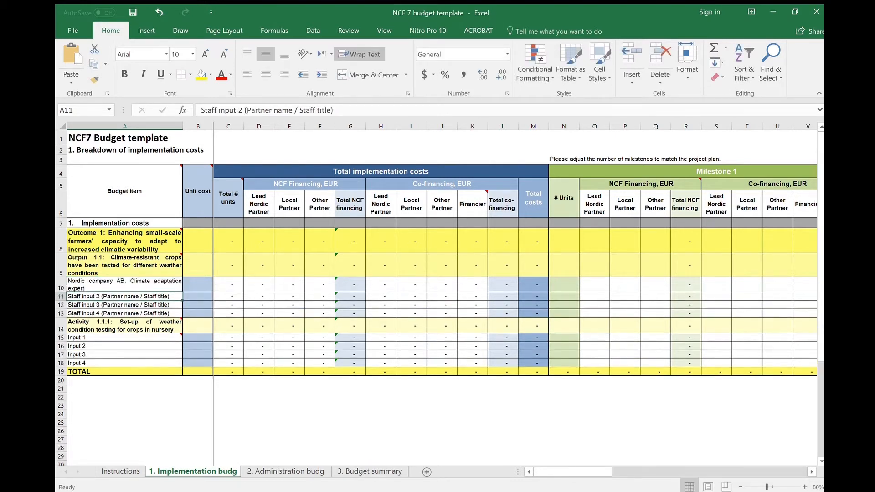
- Replace the Staff input 2 label with "Local company Ltd., Agricultural expert" and delete the Staff input 3 and Staff input 4 rows
{"action": "type", "text": "Local com"}
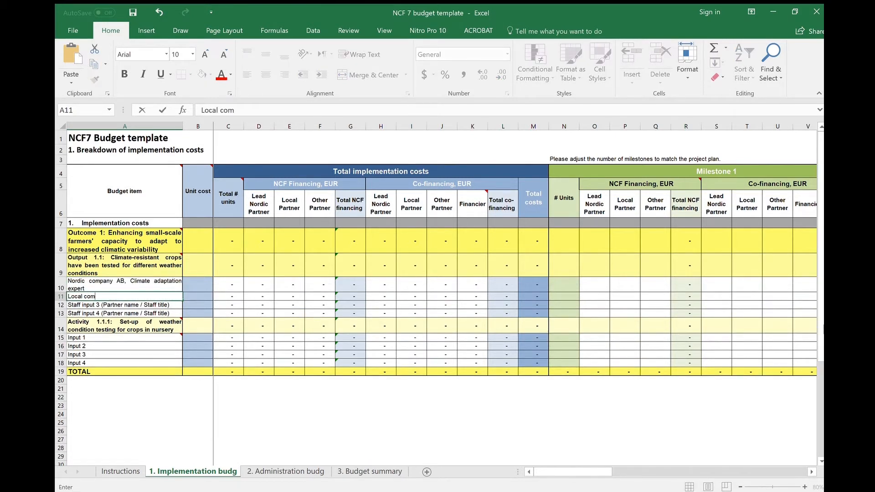
{"action": "type", "text": "pany Ltd., Agricultura"}
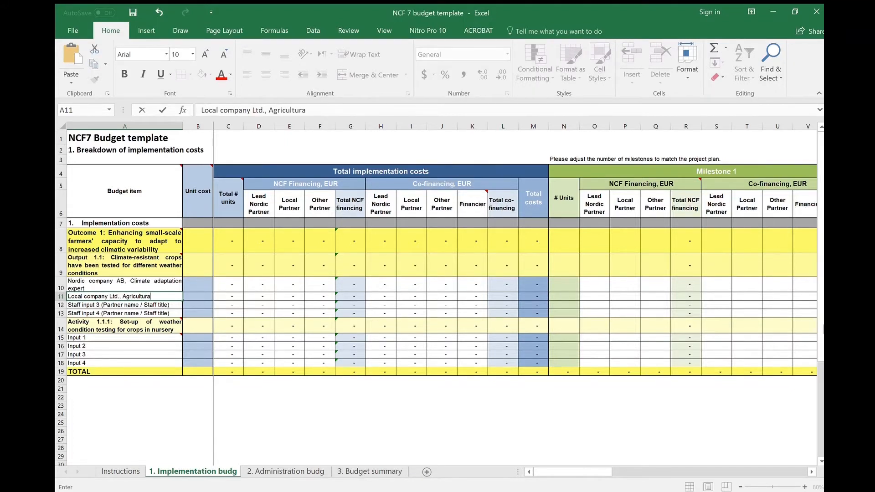
{"action": "type", "text": "l expert"}
{"action": "key", "text": "Return"}
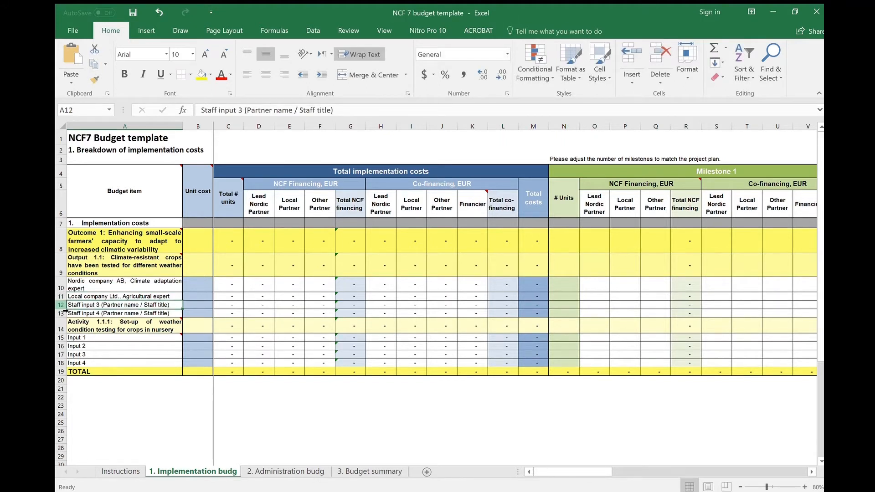
{"action": "left_click_drag", "start_coordinate": [58, 305], "coordinate": [59, 310]}
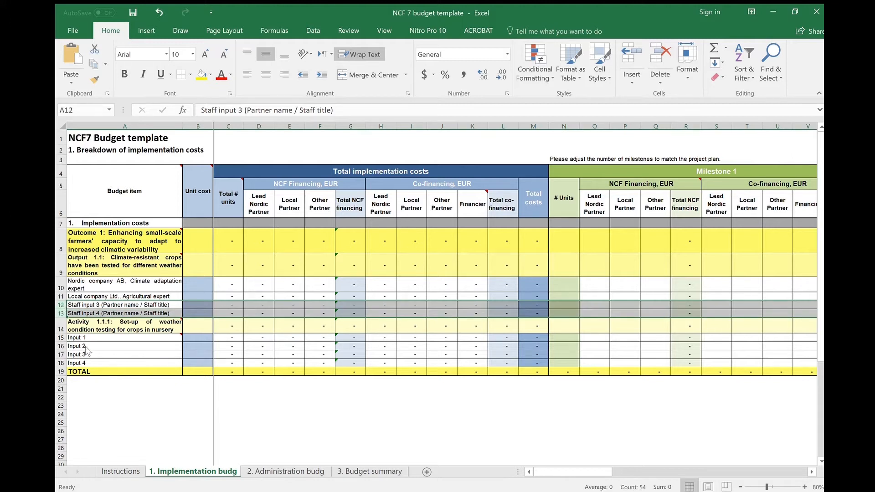
{"action": "key", "text": "ctrl+minus"}
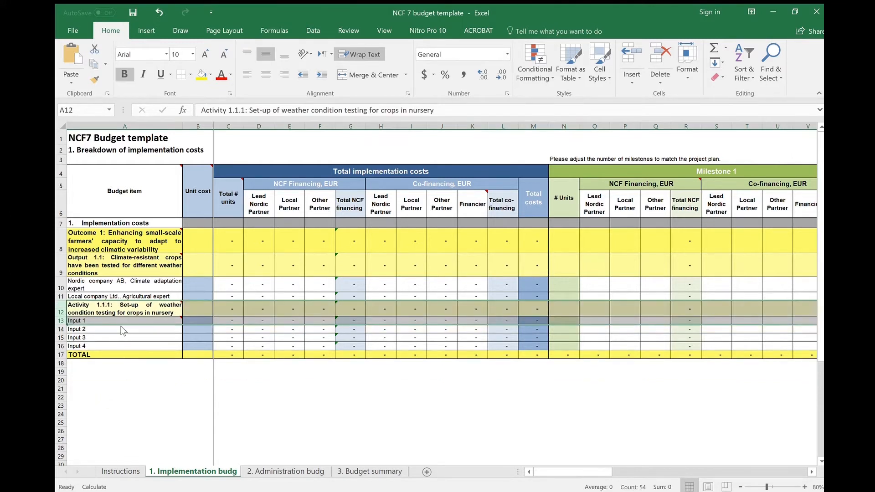
- Replace the Input 1 label under Activity 1.1.1 with "Seedlings"
{"action": "left_click", "coordinate": [124, 321]}
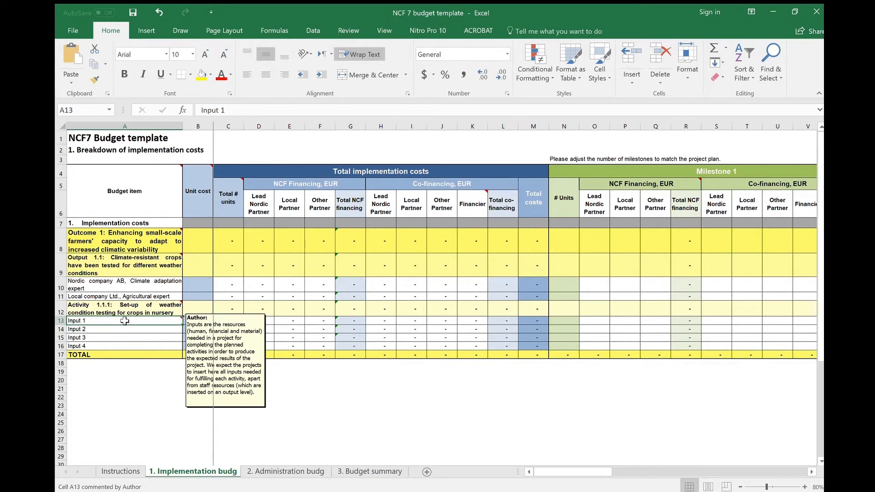
{"action": "type", "text": "Seedlings"}
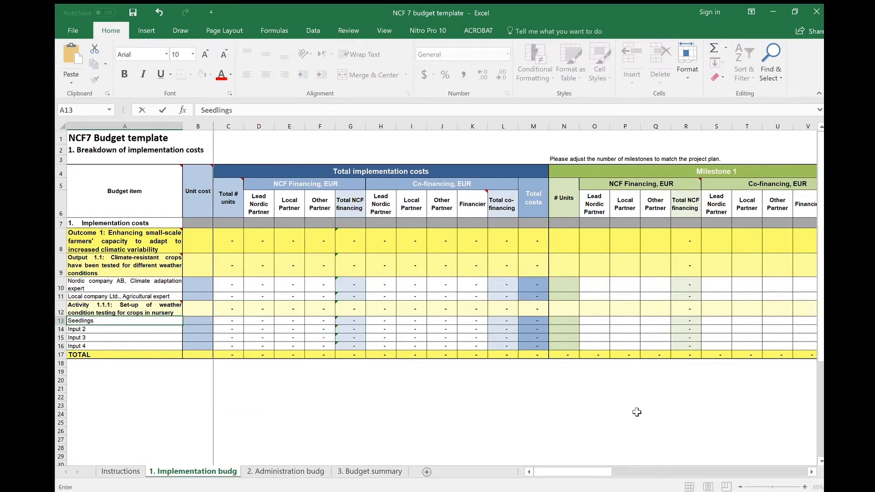
{"action": "key", "text": "Return"}
- Replace the Input 2 label with "Irrigation system for nursery" and delete the Input 3 and Input 4 rows
{"action": "type", "text": "Iri"}
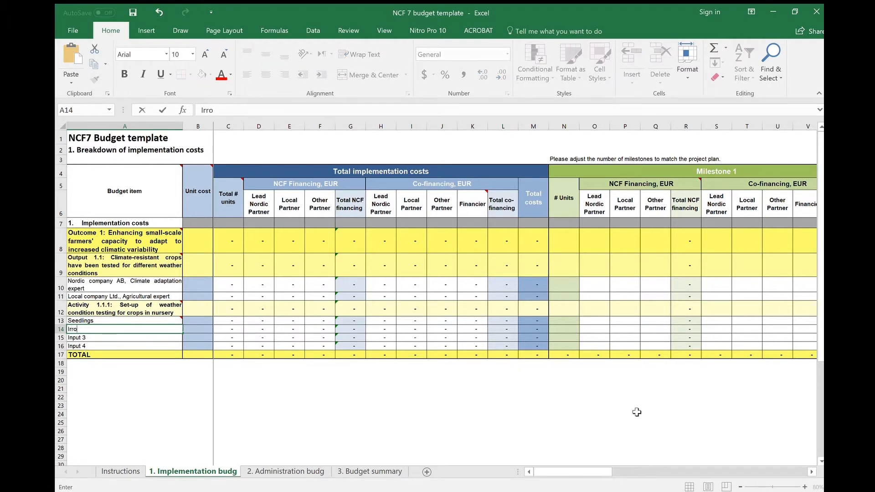
{"action": "type", "text": "o"}
{"action": "key", "text": "BackSpace"}
{"action": "type", "text": "igation syste"}
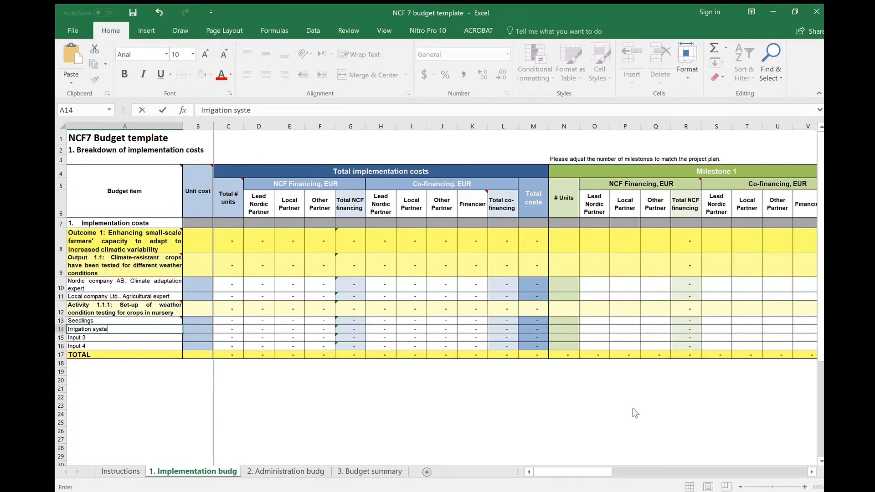
{"action": "type", "text": "m for nursery"}
{"action": "key", "text": "Return"}
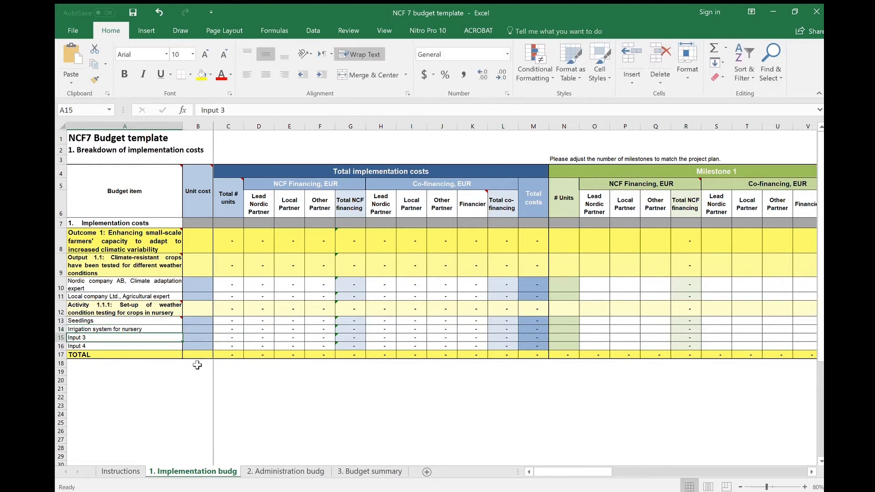
{"action": "left_click_drag", "start_coordinate": [62, 339], "coordinate": [61, 347]}
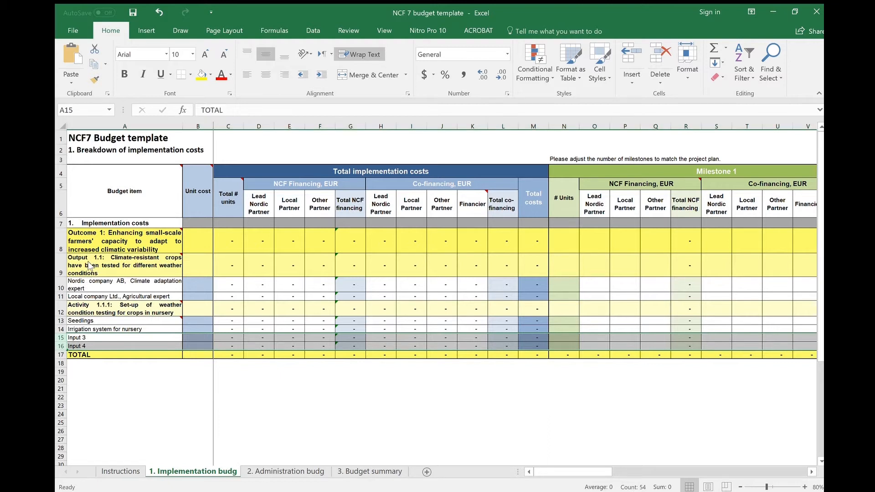
{"action": "key", "text": "ctrl+minus"}
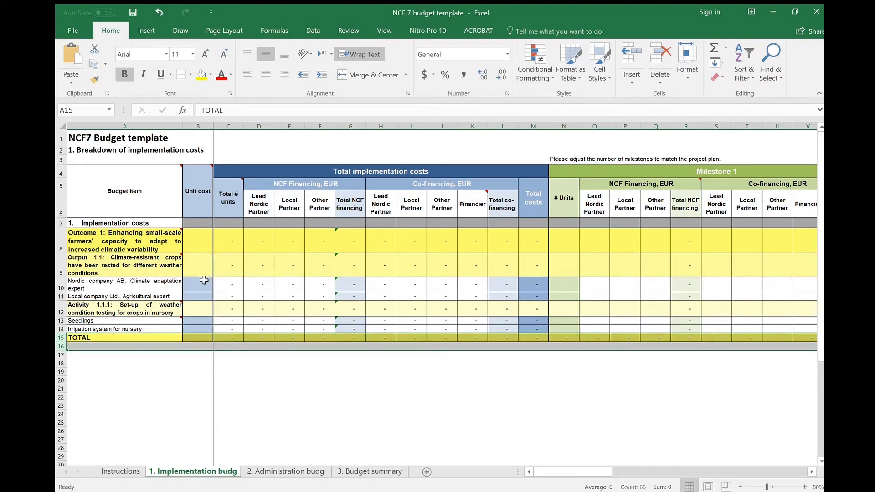
- Enter a unit cost of 200 for both the climate adaptation expert and the agricultural expert
{"action": "left_click", "coordinate": [204, 280]}
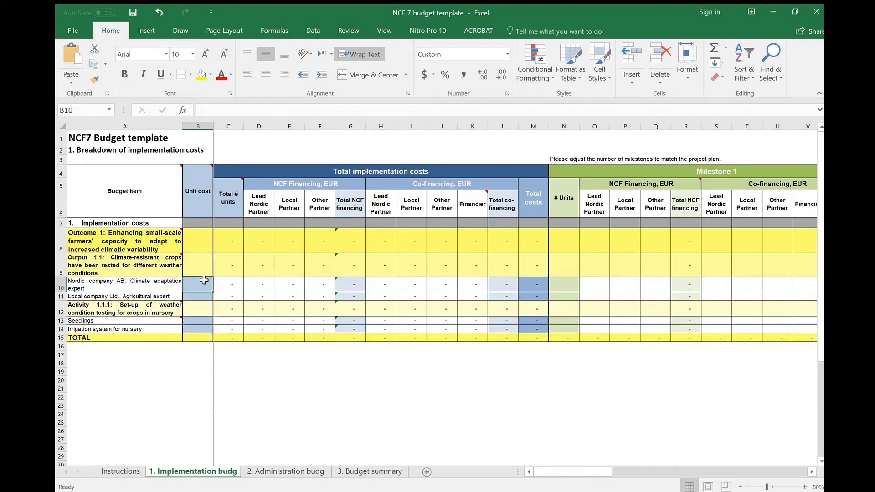
{"action": "type", "text": "200"}
{"action": "left_click", "coordinate": [201, 297]}
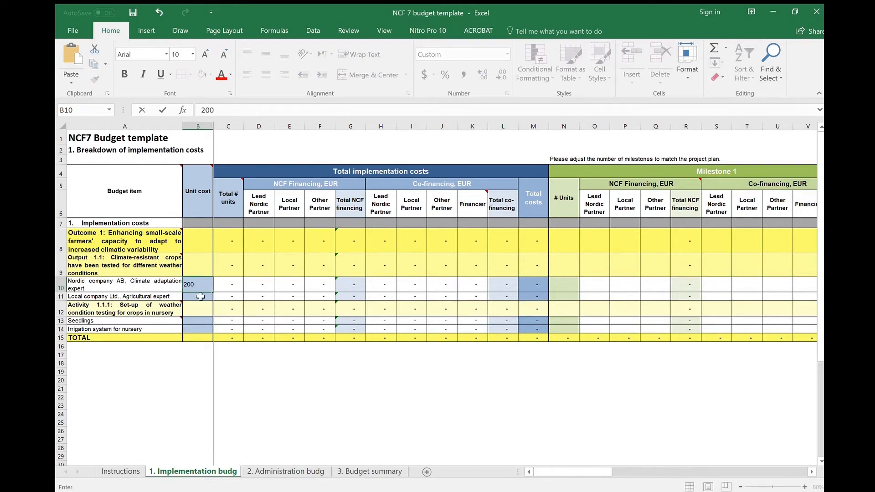
{"action": "type", "text": "200"}
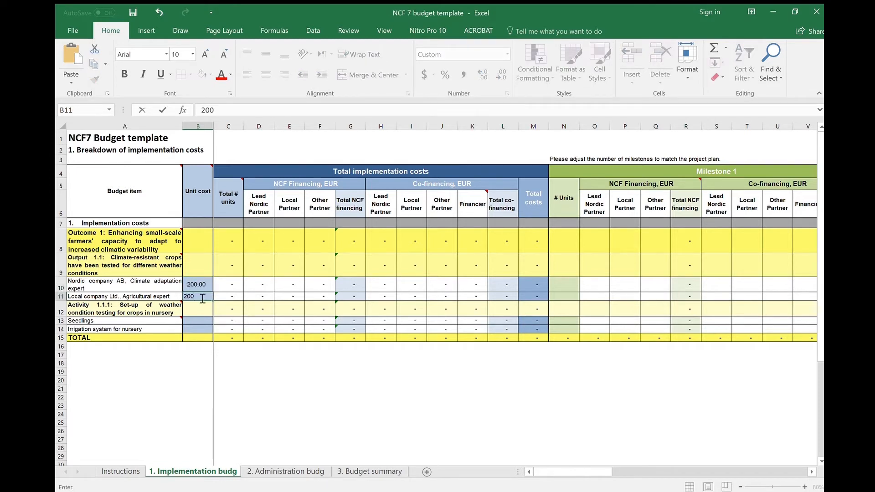
- Enter unit costs of 2 for Seedlings and 2000 for the irrigation system, and widen the Unit cost column to fit
{"action": "left_click", "coordinate": [199, 320]}
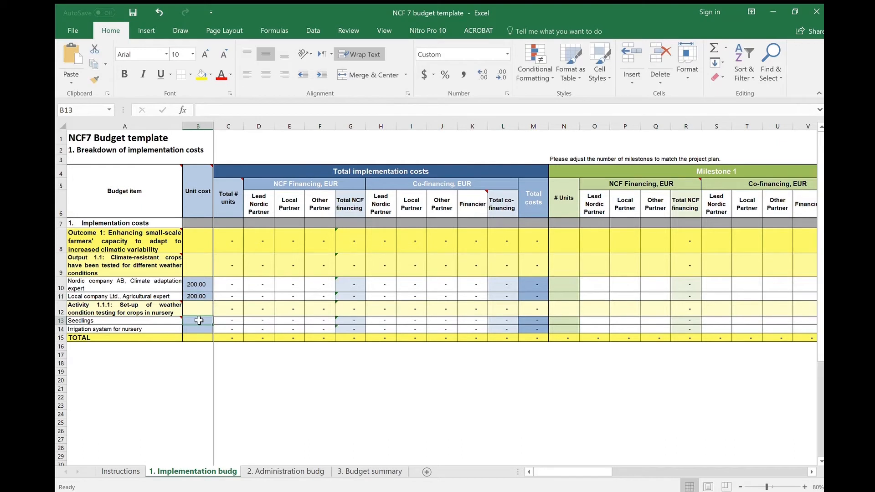
{"action": "type", "text": "2"}
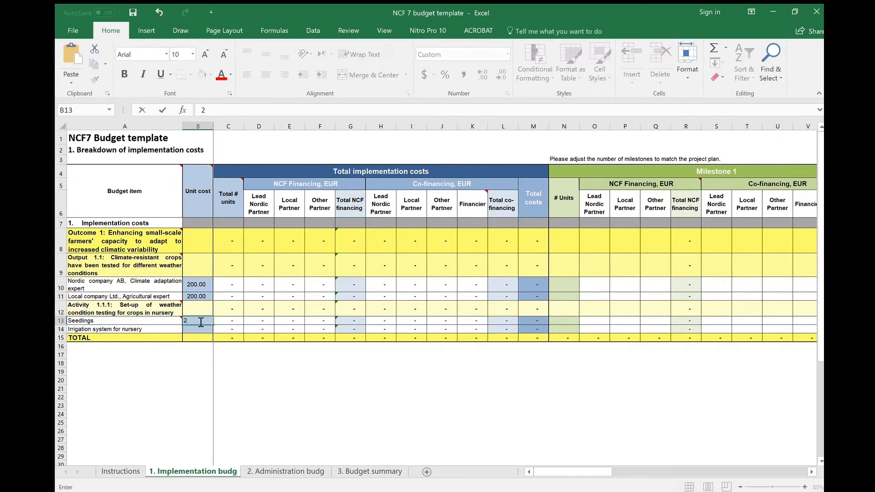
{"action": "key", "text": "Return"}
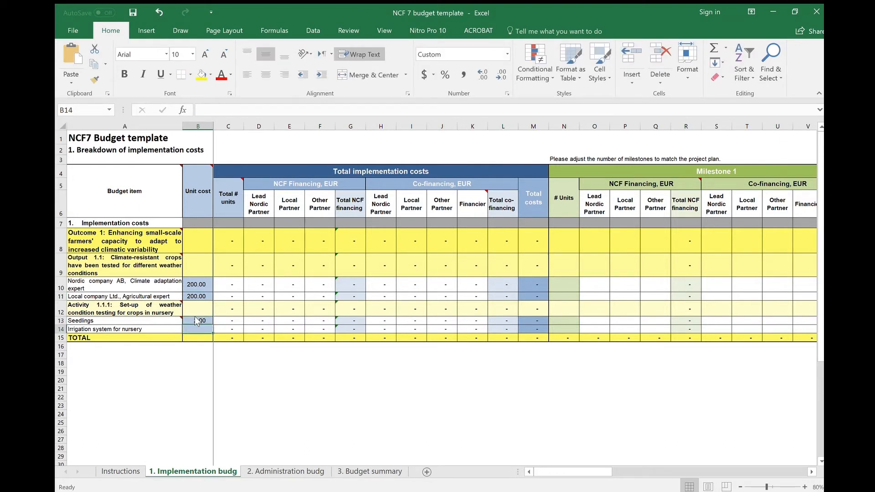
{"action": "type", "text": "200"}
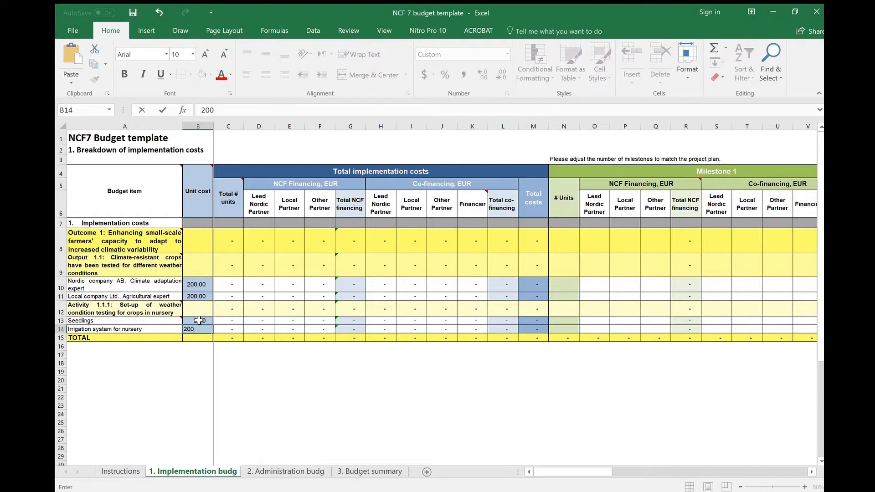
{"action": "type", "text": "0"}
{"action": "key", "text": "Return"}
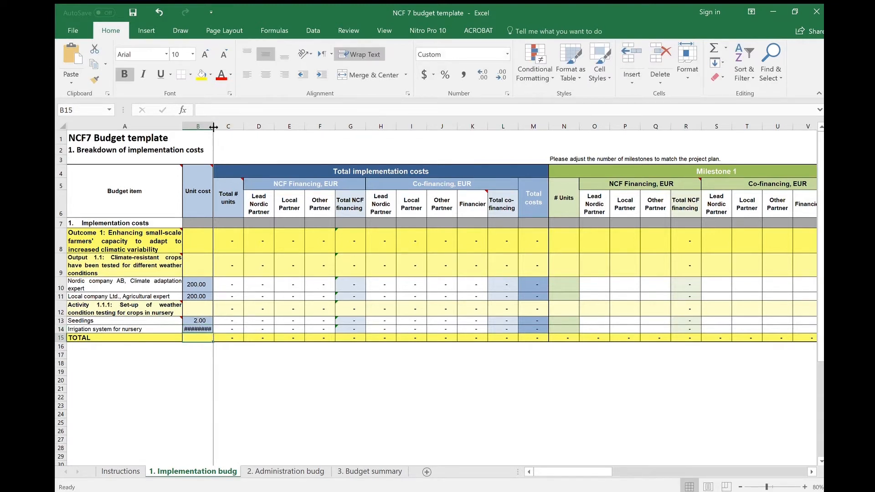
{"action": "left_click_drag", "start_coordinate": [213, 127], "coordinate": [227, 127]}
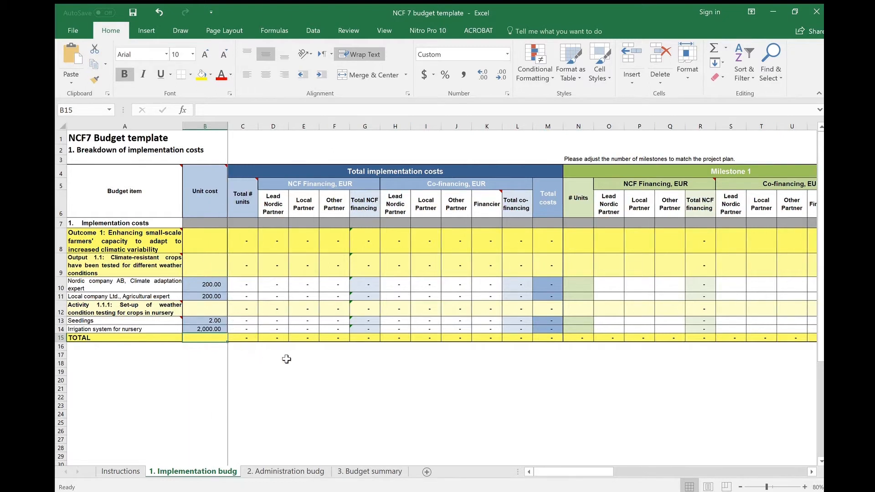
{"action": "left_click", "coordinate": [313, 396]}
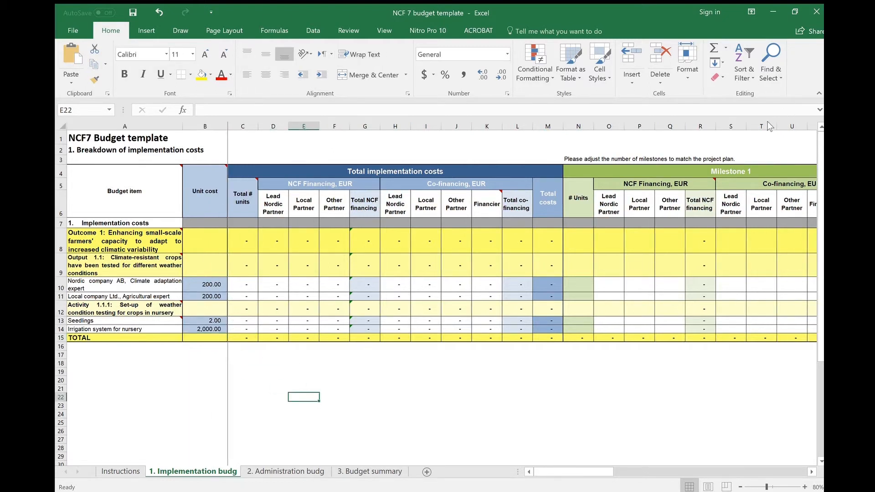
{"action": "key", "text": "Left"}
{"action": "key", "text": "Left"}
{"action": "key", "text": "Left"}
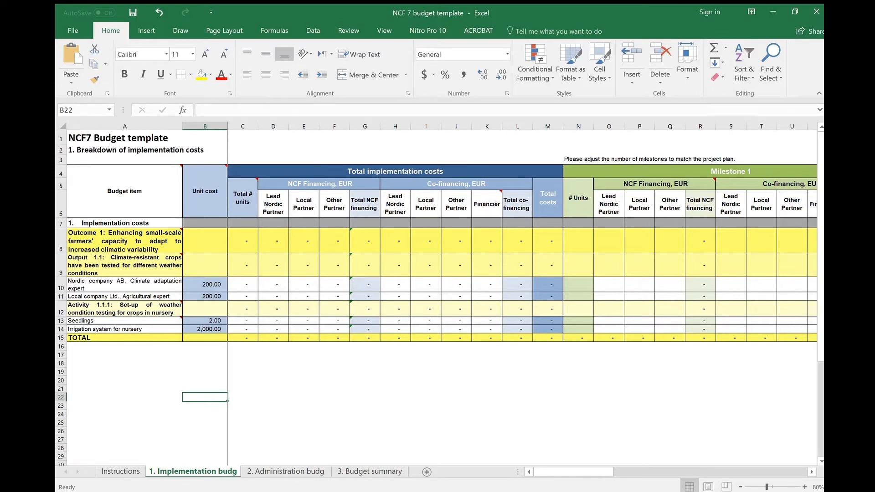
- Highlight the NCF Financing block and the Co-financing block of the total implementation costs, each down to the TOTAL row
{"action": "left_click", "coordinate": [335, 185]}
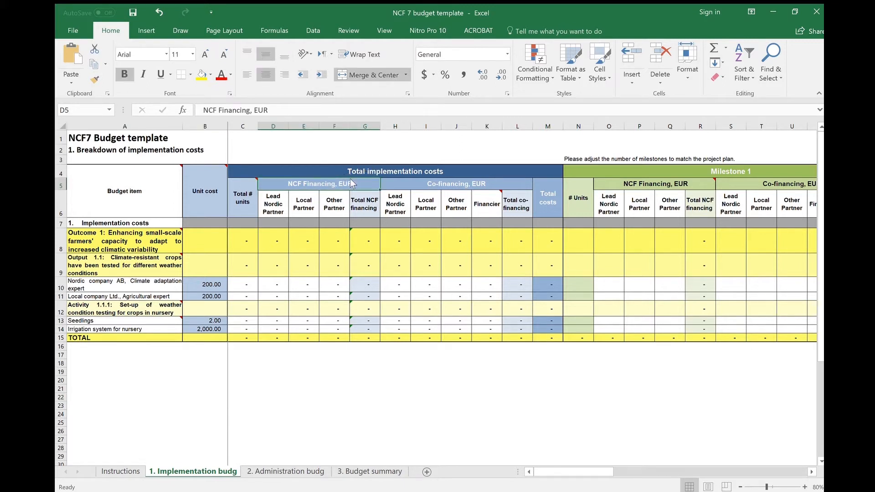
{"action": "left_click_drag", "start_coordinate": [355, 184], "coordinate": [353, 336]}
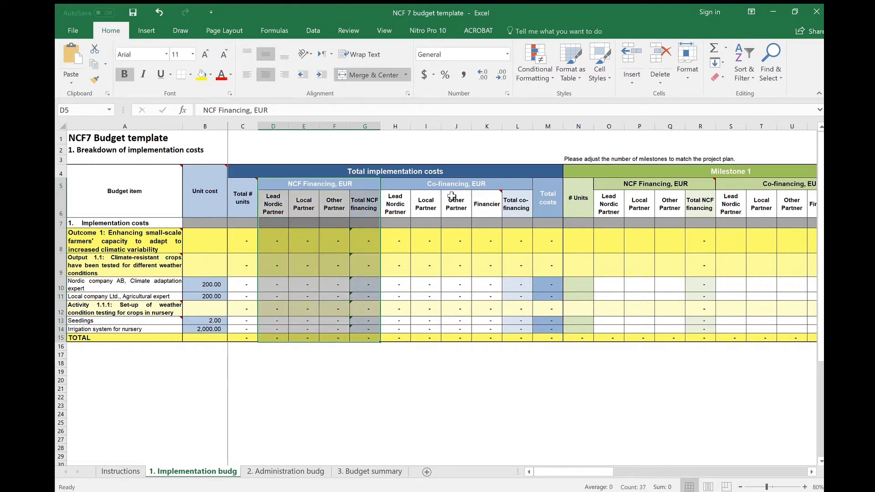
{"action": "left_click_drag", "start_coordinate": [457, 185], "coordinate": [474, 339]}
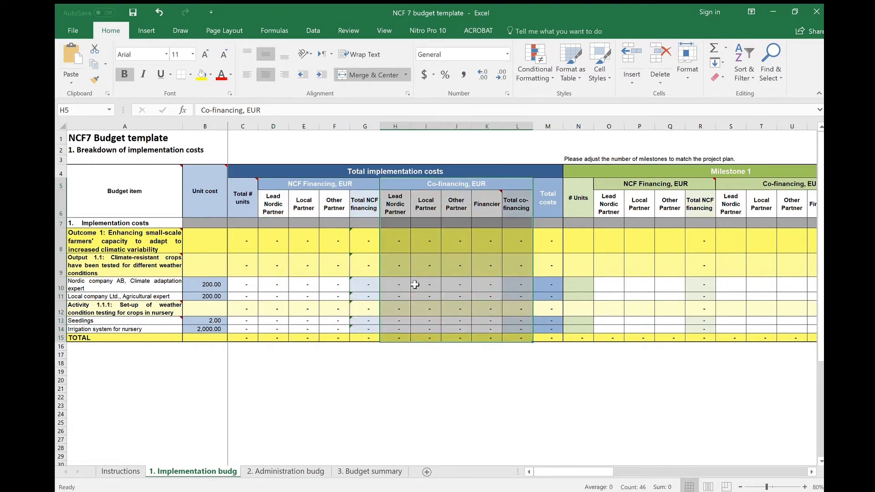
- Extend the Lead Nordic Partner header under NCF Financing of the total implementation costs to "Lead Nordic Partner: Nordic company AB"
{"action": "left_click", "coordinate": [288, 182]}
{"action": "left_click", "coordinate": [278, 199]}
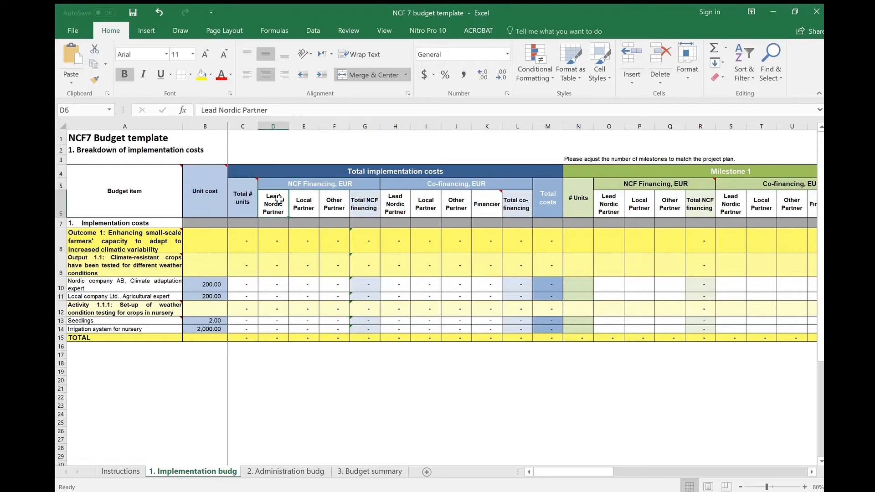
{"action": "double_click", "coordinate": [278, 199]}
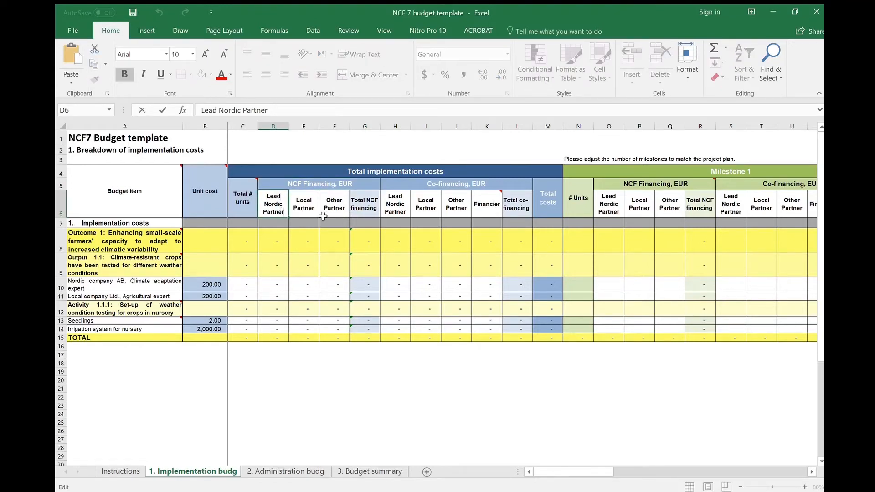
{"action": "type", "text": ": Nordic"}
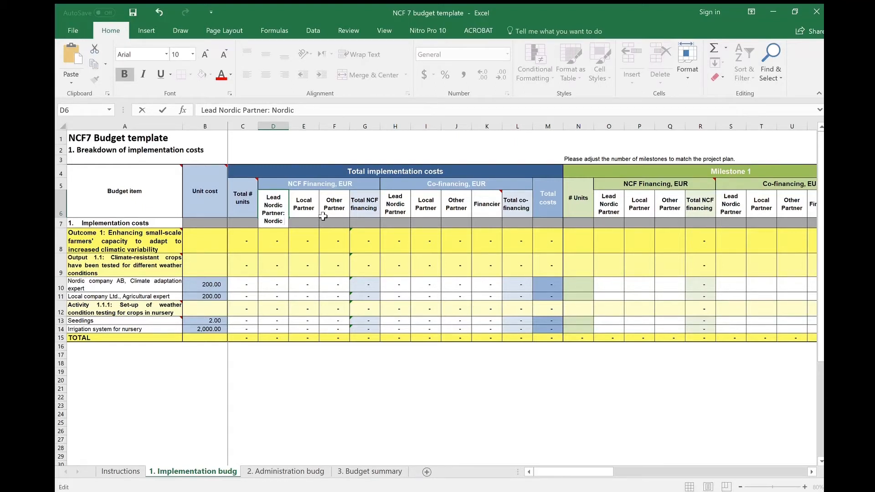
{"action": "type", "text": " company A"}
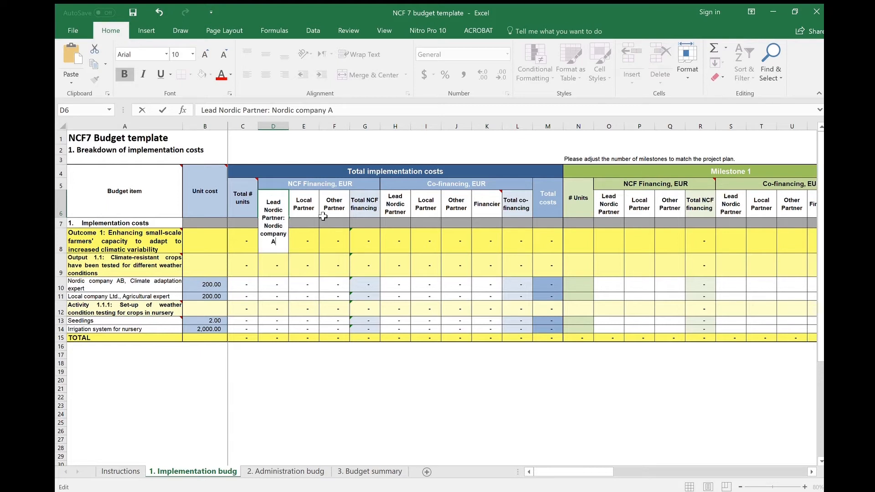
{"action": "type", "text": "B"}
{"action": "key", "text": "Return"}
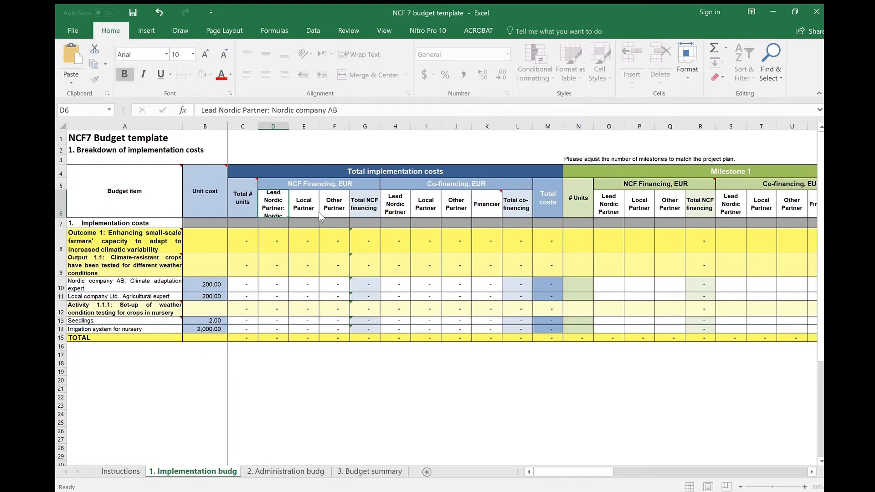
- Extend the Local Partner header under NCF Financing to read "Local Partner: Local company Inc."
{"action": "left_click", "coordinate": [318, 211]}
{"action": "double_click", "coordinate": [318, 211]}
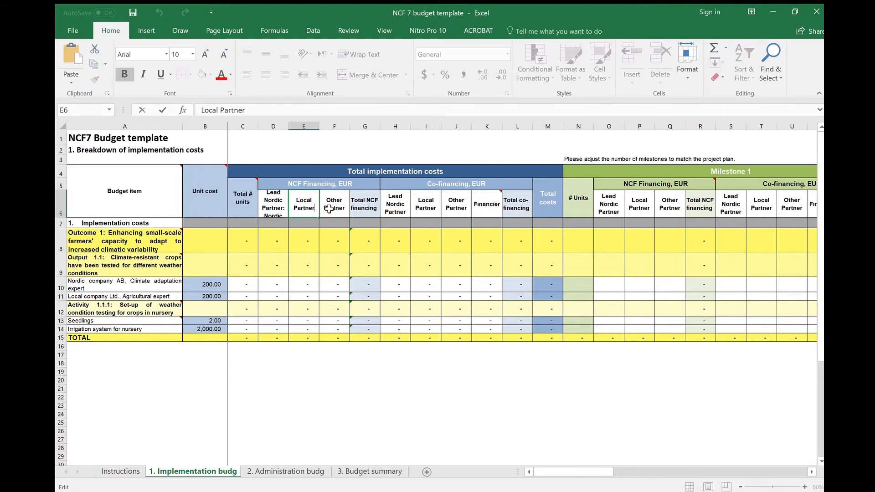
{"action": "type", "text": ": Local comp"}
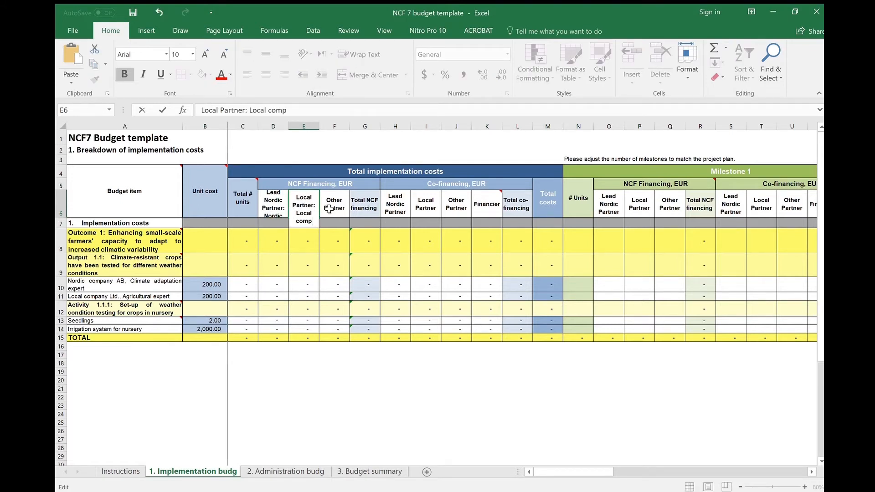
{"action": "type", "text": "any Inc"}
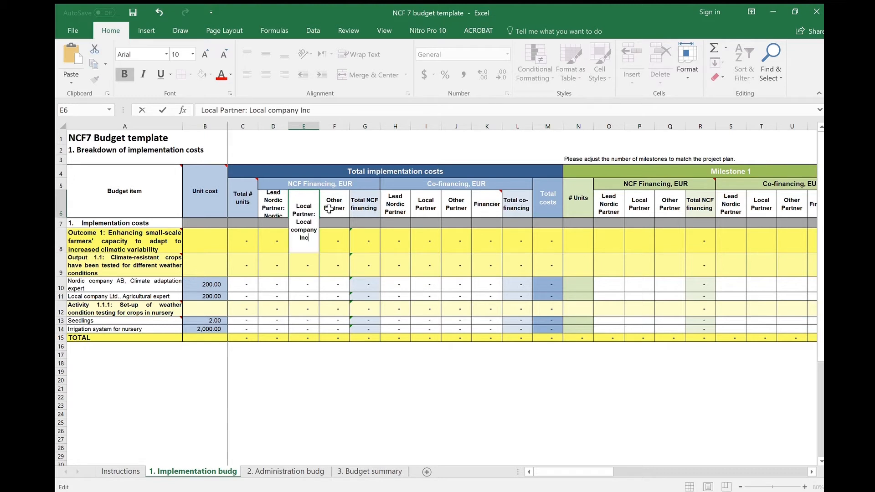
{"action": "type", "text": "."}
{"action": "left_click", "coordinate": [329, 209]}
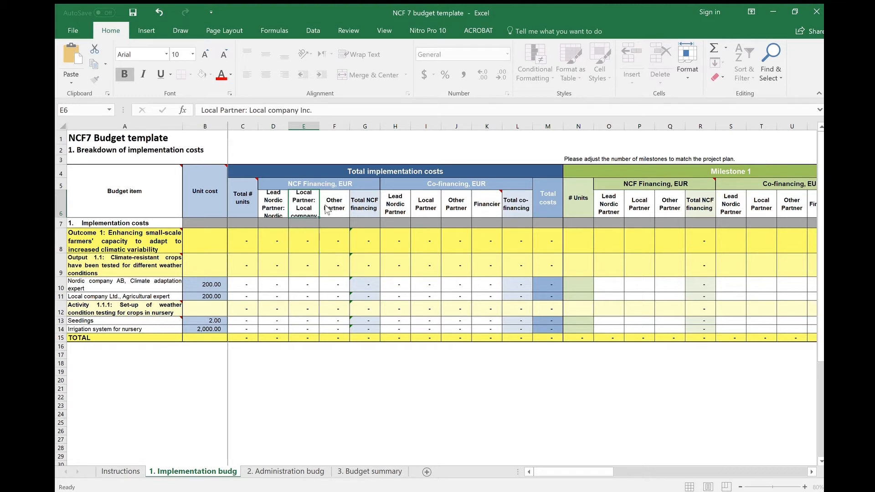
- Extend the Other Partner header under NCF Financing to read "Other Partner: The Agriculture NGO"
{"action": "double_click", "coordinate": [343, 211]}
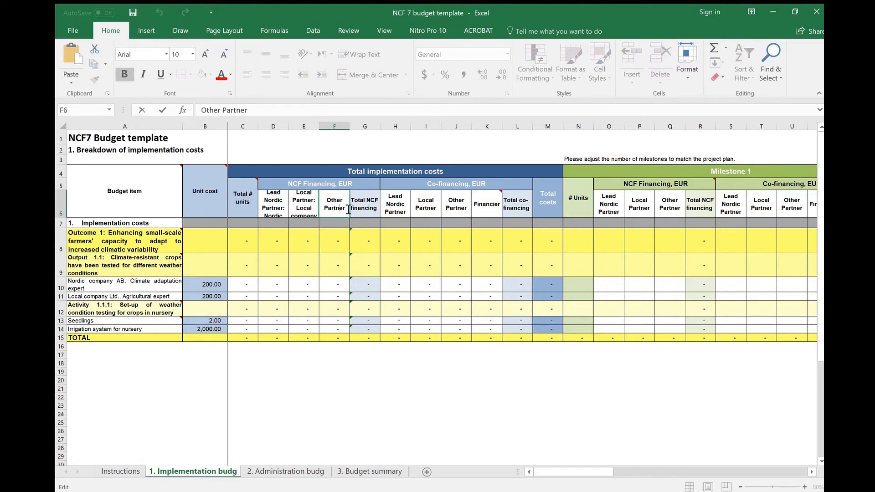
{"action": "type", "text": ": T"}
{"action": "type", "text": "he"}
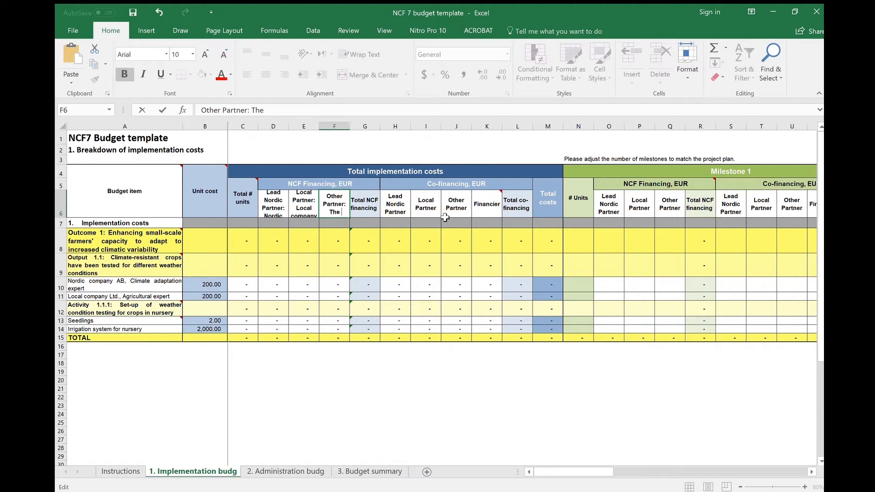
{"action": "type", "text": " Agricultu"}
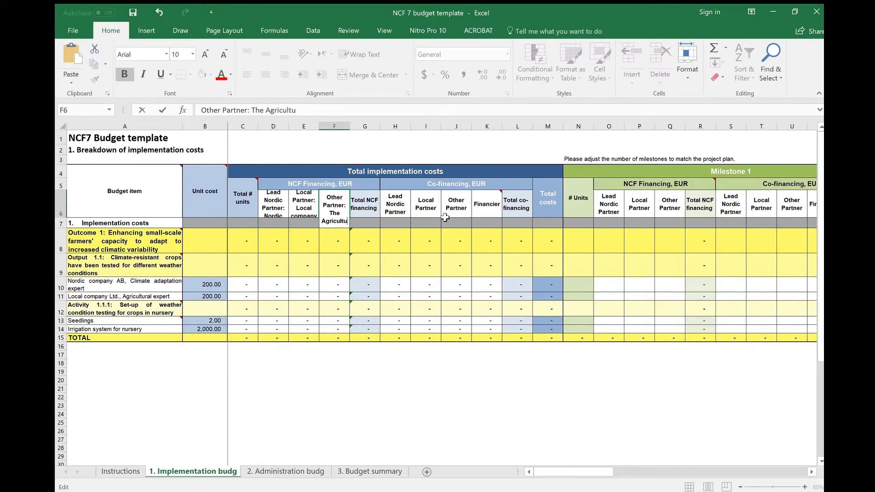
{"action": "type", "text": "re NGO"}
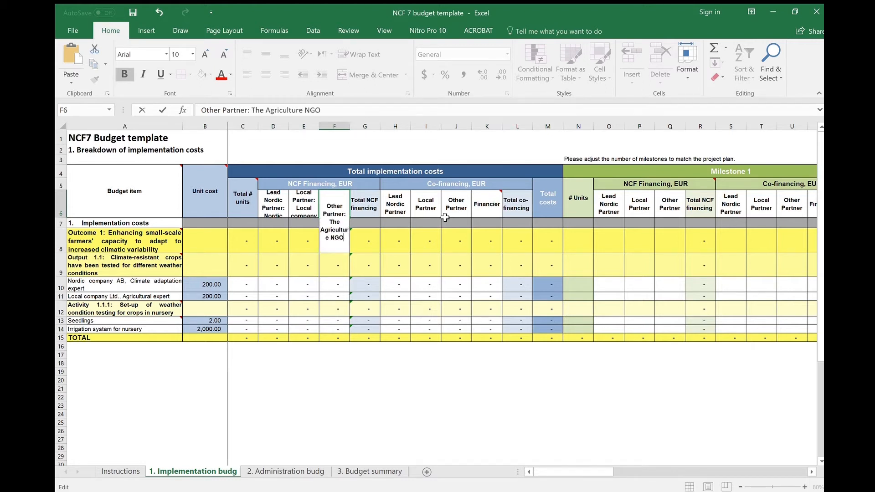
{"action": "key", "text": "Return"}
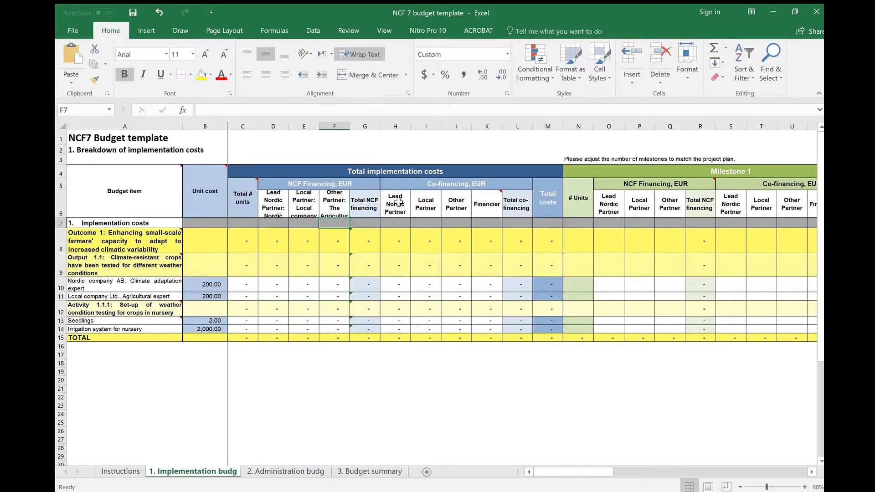
- Extend the Lead Nordic Partner header under Co-financing to read "Lead Nordic Partner: Nordic company AB"
{"action": "left_click", "coordinate": [405, 212]}
{"action": "double_click", "coordinate": [406, 213]}
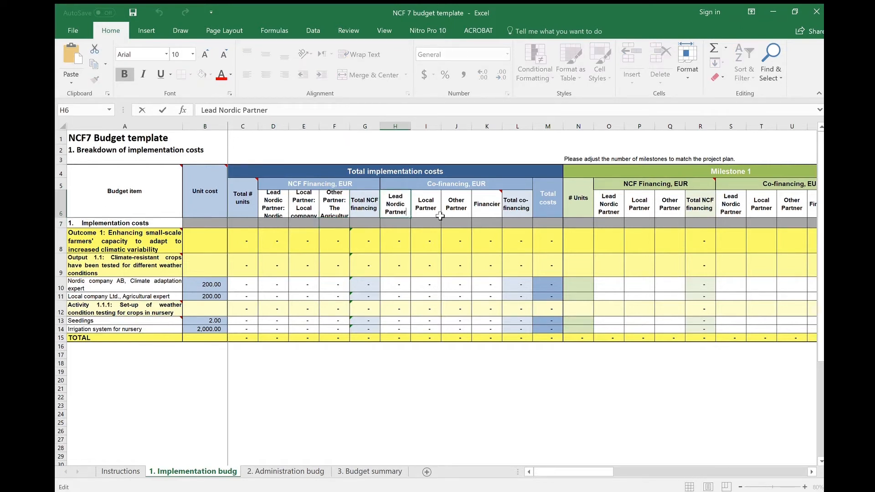
{"action": "type", "text": ": Nordic"}
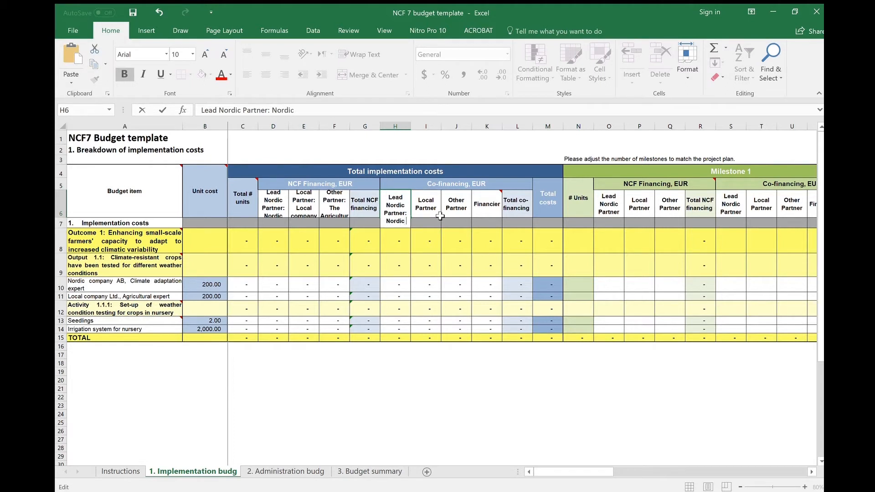
{"action": "type", "text": " company"}
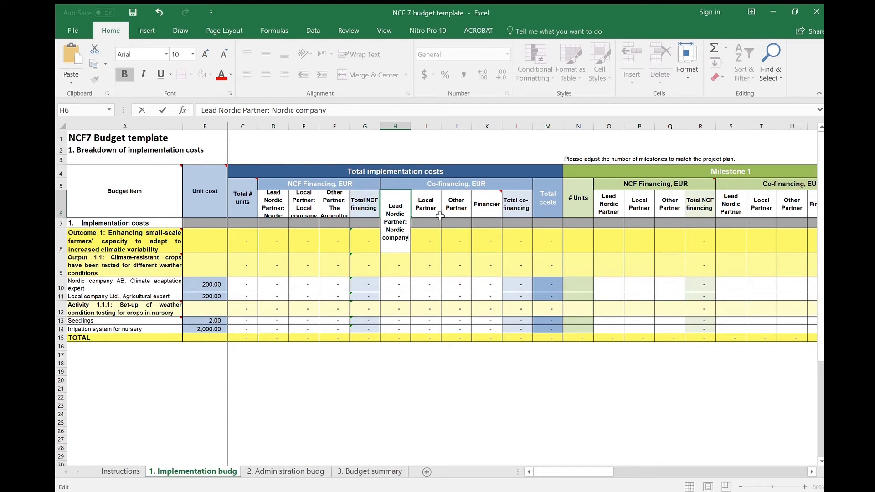
{"action": "type", "text": " AB"}
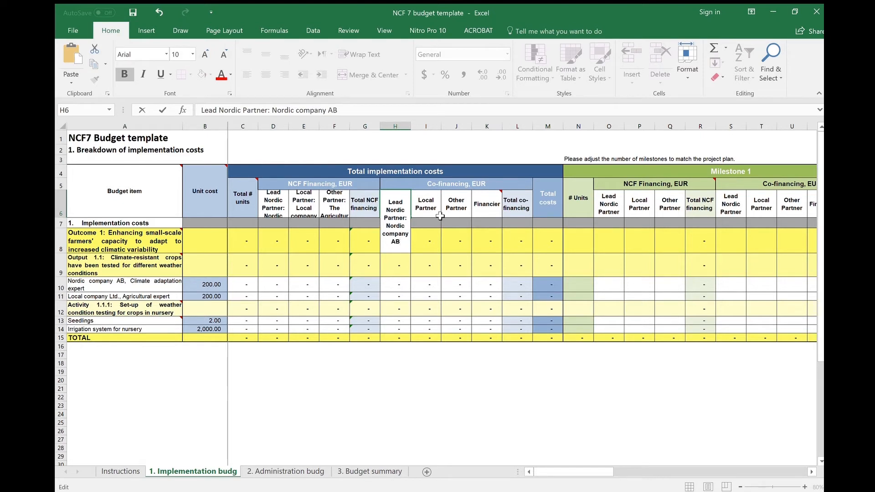
{"action": "left_click", "coordinate": [439, 216]}
- Copy the Local Partner and Other Partner headers from NCF Financing onto the matching headers under Co-financing
{"action": "left_click", "coordinate": [314, 197]}
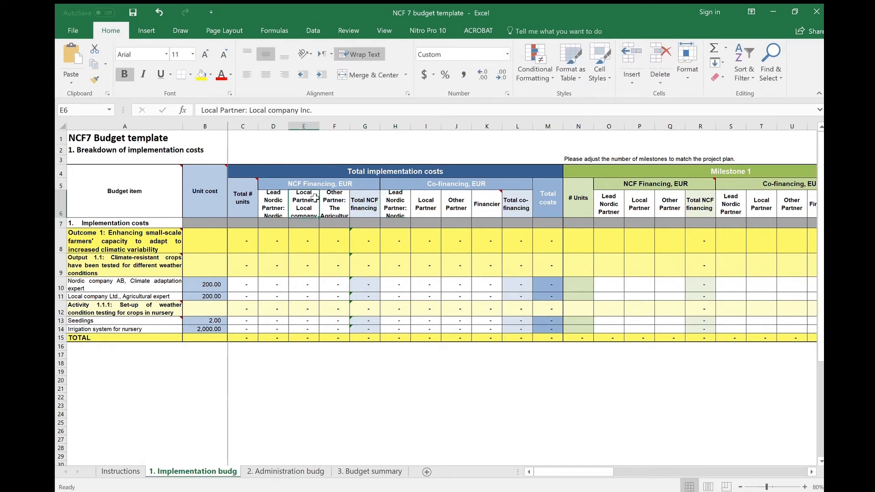
{"action": "left_click_drag", "start_coordinate": [314, 197], "coordinate": [328, 198]}
{"action": "key", "text": "ctrl+c"}
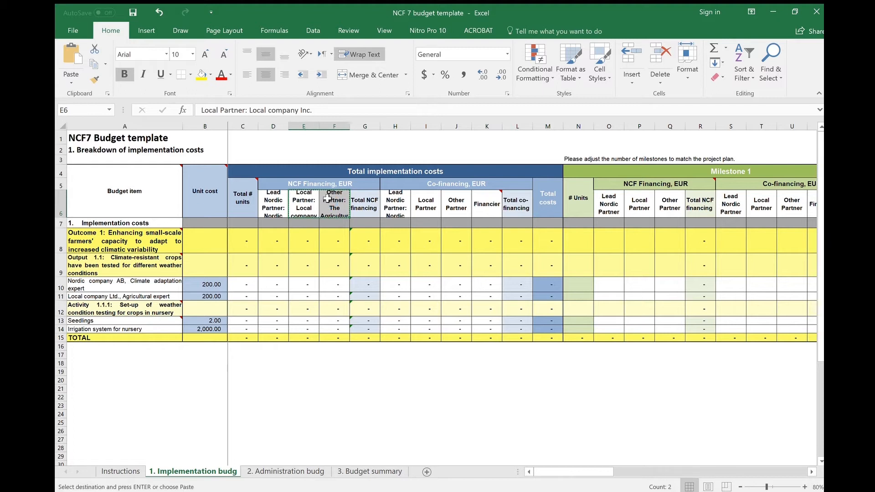
{"action": "left_click", "coordinate": [422, 209]}
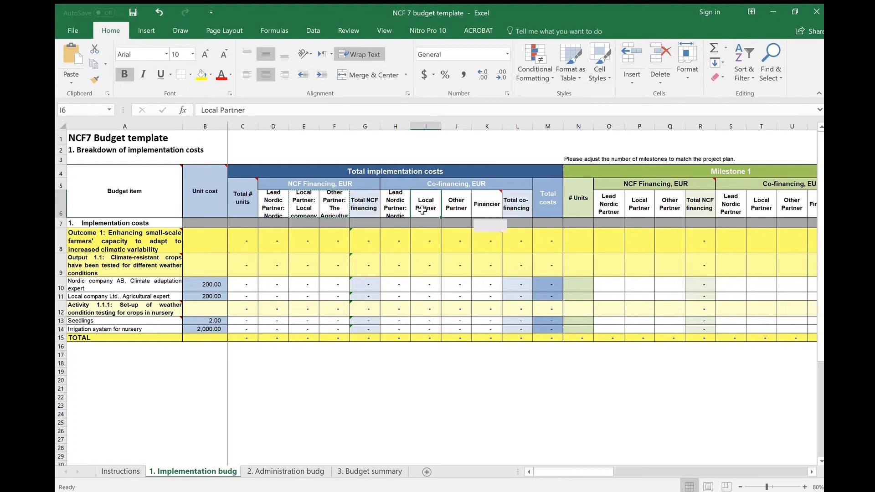
{"action": "key", "text": "ctrl+v"}
- Extend the Financier header under Co-financing to "Financier: Local Bank Ltd." and increase row 6's height to fit the full partner names
{"action": "double_click", "coordinate": [495, 204]}
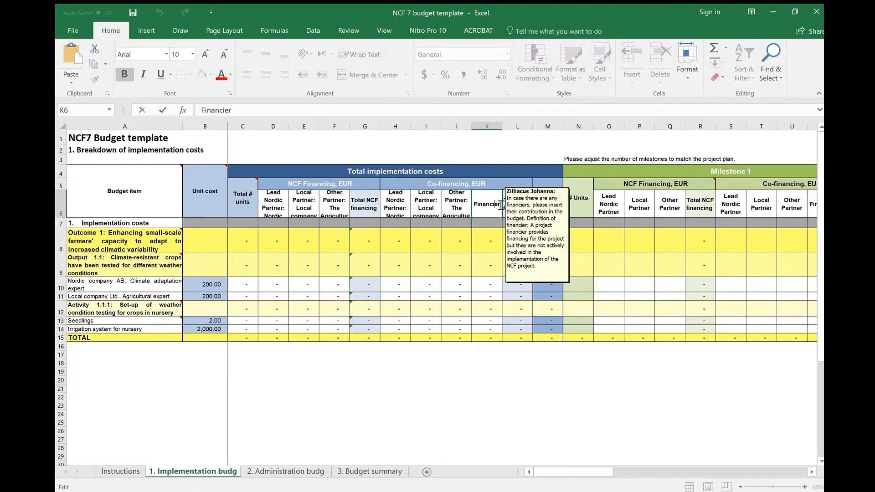
{"action": "type", "text": ":"}
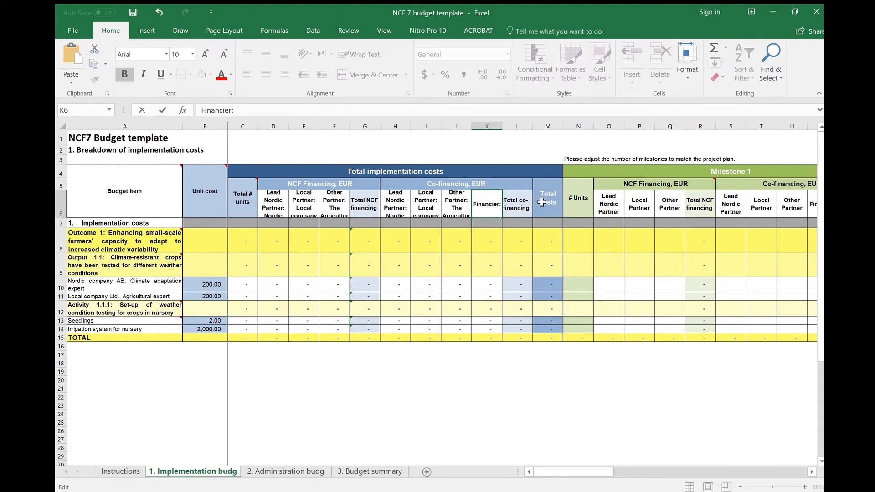
{"action": "type", "text": " Local Bank"}
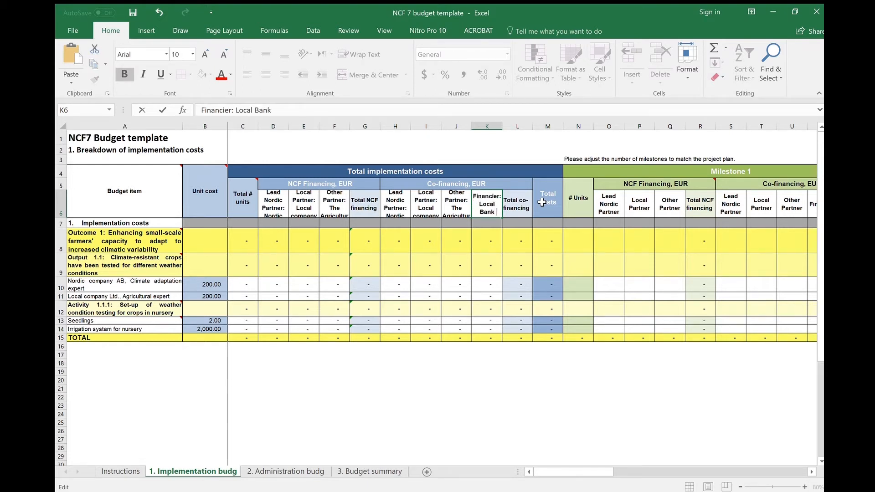
{"action": "type", "text": " Ltd."}
{"action": "key", "text": "Return"}
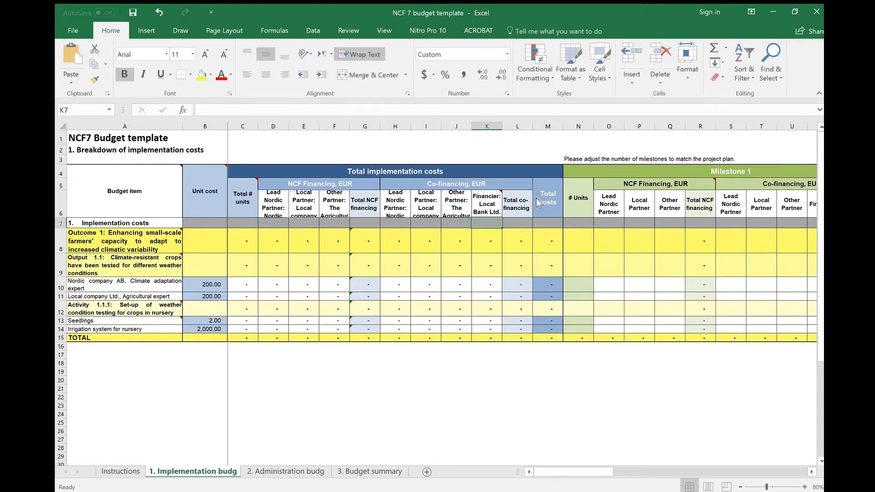
{"action": "left_click_drag", "start_coordinate": [67, 218], "coordinate": [62, 246]}
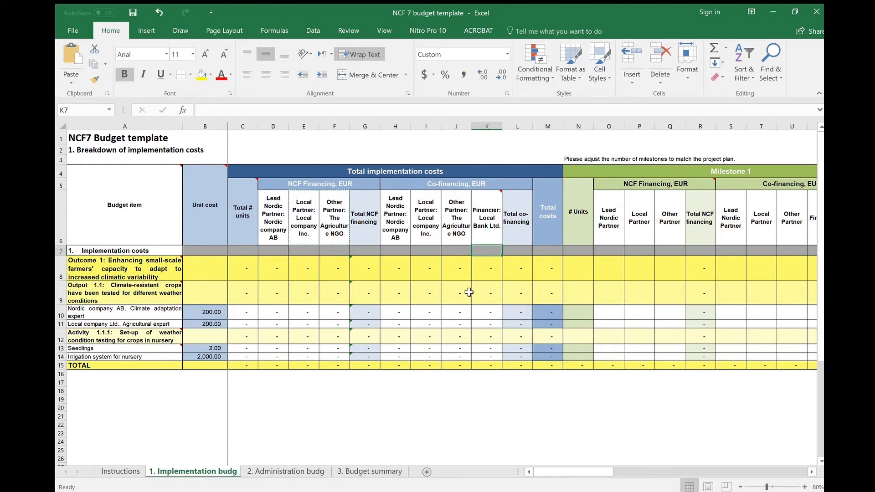
- Copy the three NCF Financing partner headers of the total implementation costs onto the NCF Financing headers of Milestone 1
{"action": "left_click", "coordinate": [487, 229]}
{"action": "left_click_drag", "start_coordinate": [270, 214], "coordinate": [327, 219]}
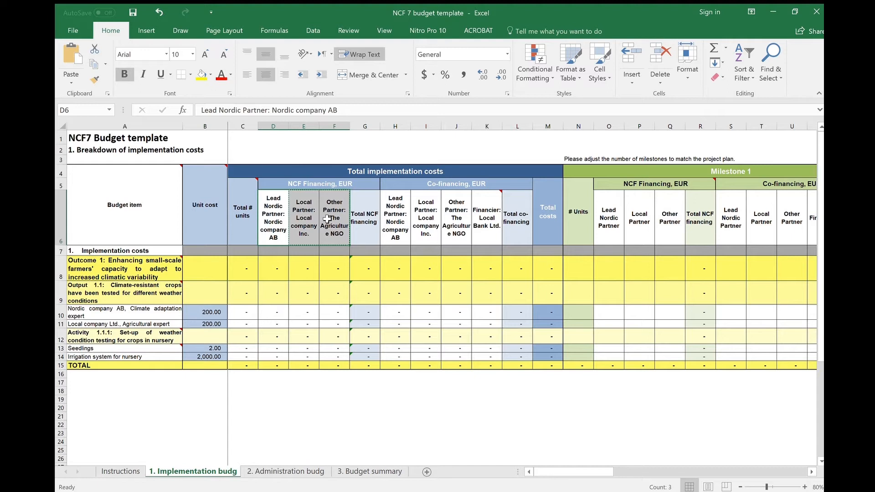
{"action": "key", "text": "ctrl+c"}
{"action": "left_click", "coordinate": [603, 219]}
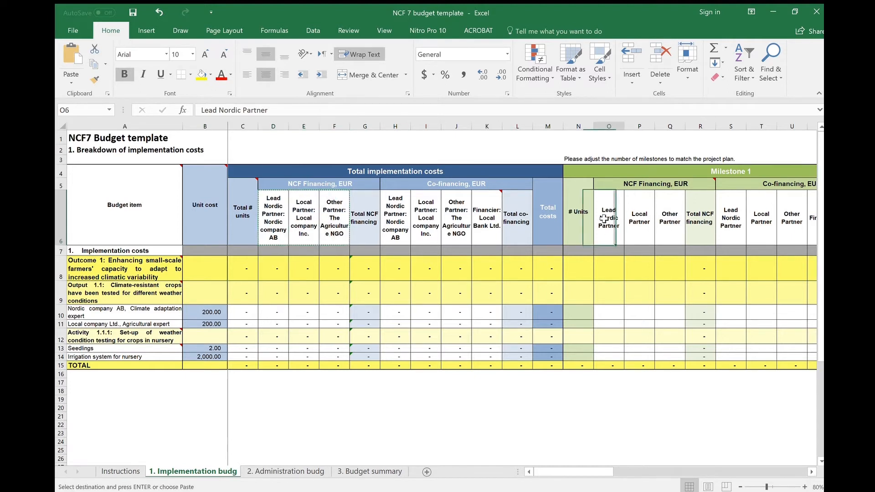
{"action": "key", "text": "ctrl+v"}
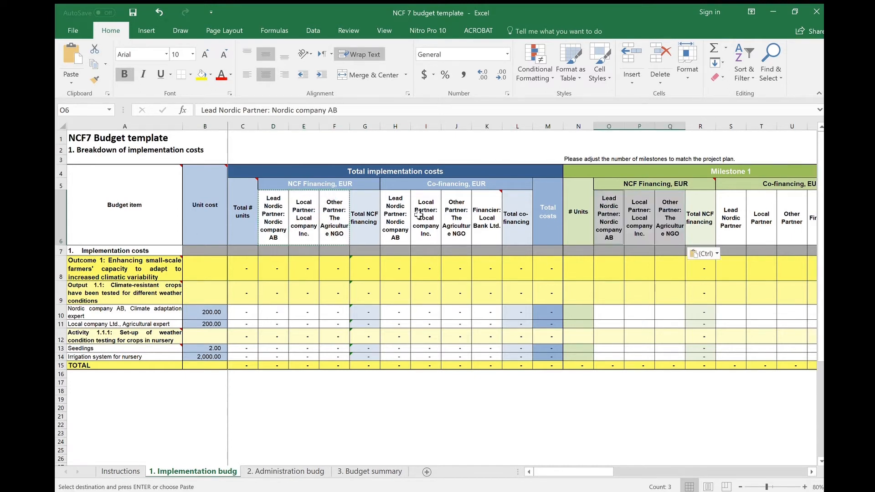
- Copy the four Co-financing partner and financier headers of the total implementation costs onto the Co-financing headers of Milestone 1
{"action": "left_click", "coordinate": [392, 218]}
{"action": "left_click_drag", "start_coordinate": [392, 218], "coordinate": [488, 218]}
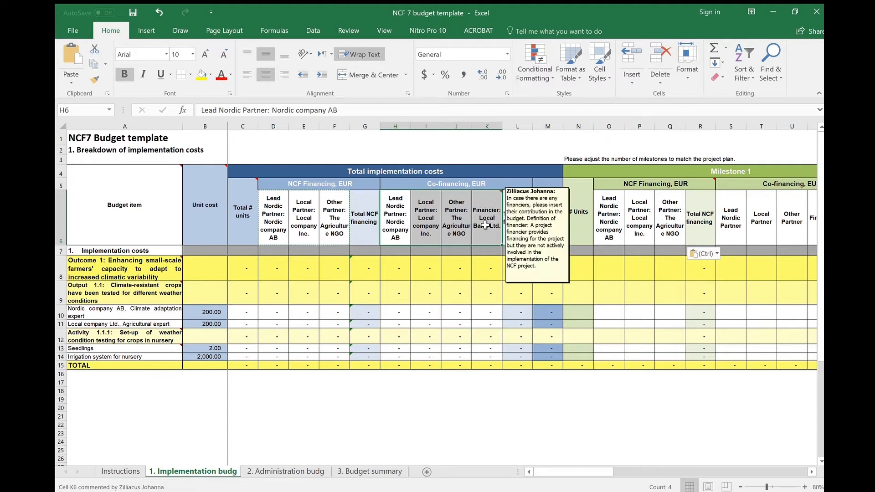
{"action": "key", "text": "ctrl+c"}
{"action": "left_click_drag", "start_coordinate": [620, 472], "coordinate": [664, 472]}
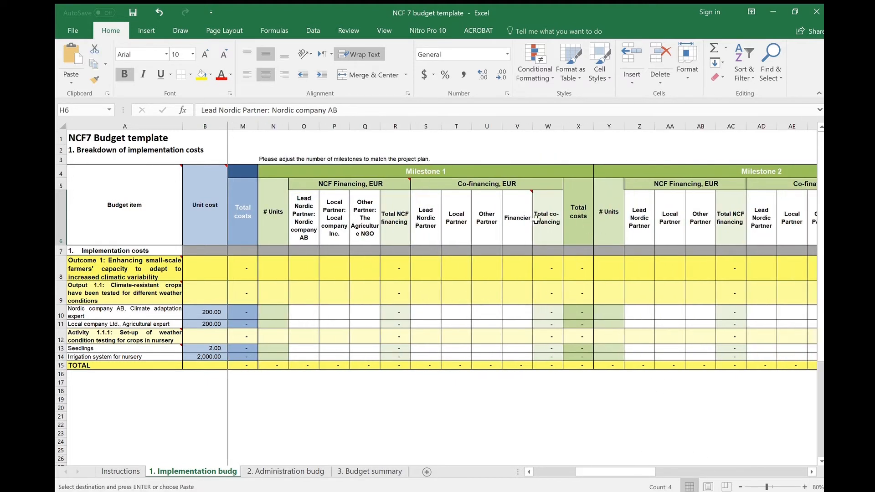
{"action": "left_click", "coordinate": [428, 218]}
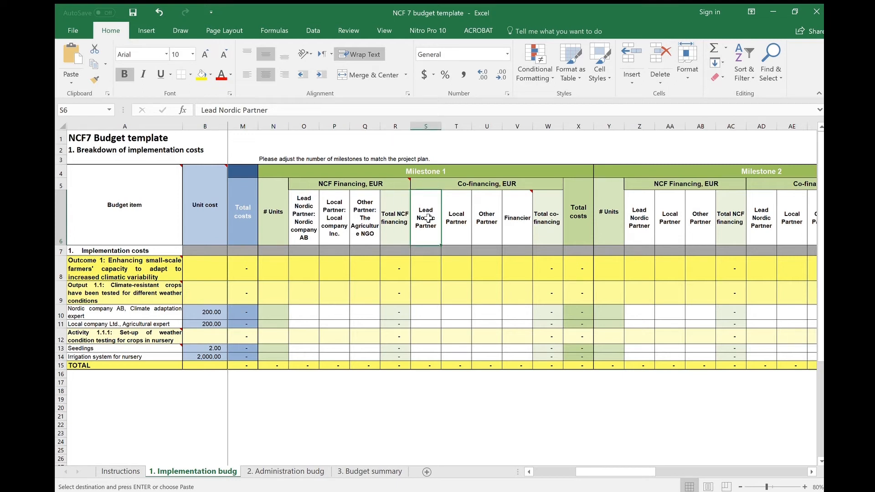
{"action": "left_click_drag", "start_coordinate": [428, 218], "coordinate": [518, 218]}
{"action": "key", "text": "ctrl+v"}
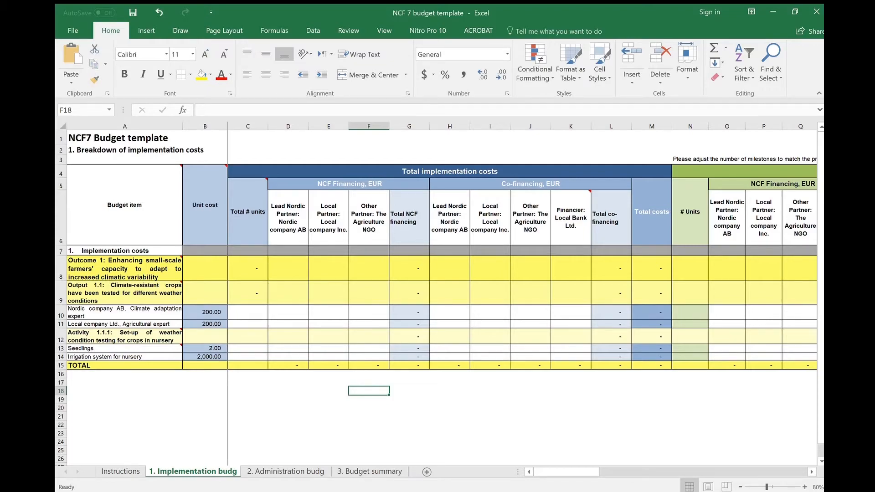
- Enter 40 units for the Nordic company AB climate adaptation expert in Milestone 1
{"action": "left_click", "coordinate": [812, 472]}
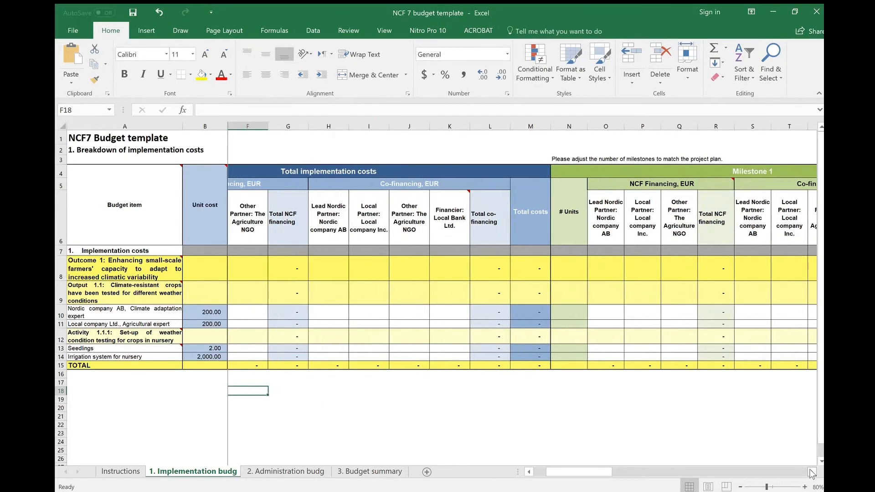
{"action": "left_click", "coordinate": [812, 472]}
{"action": "left_click", "coordinate": [812, 472]}
{"action": "left_click", "coordinate": [811, 472]}
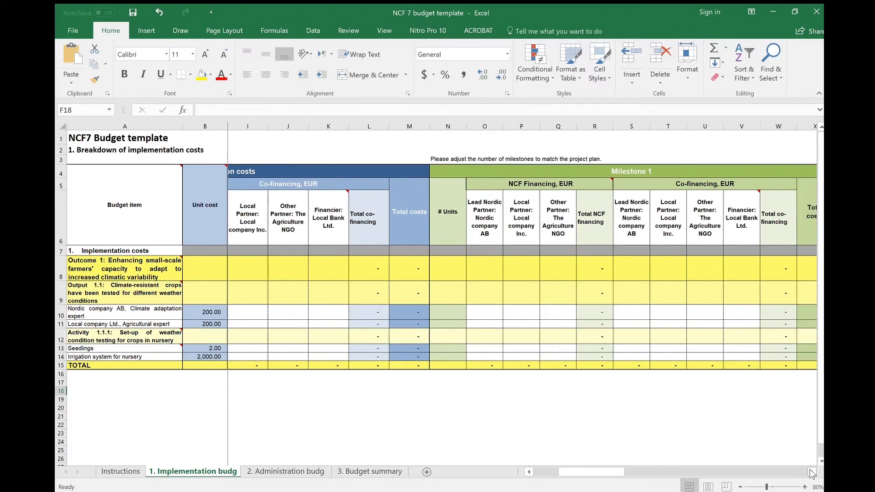
{"action": "left_click", "coordinate": [812, 473]}
{"action": "left_click", "coordinate": [811, 472]}
{"action": "left_click", "coordinate": [812, 472]}
{"action": "left_click", "coordinate": [812, 472]}
{"action": "left_click", "coordinate": [812, 472]}
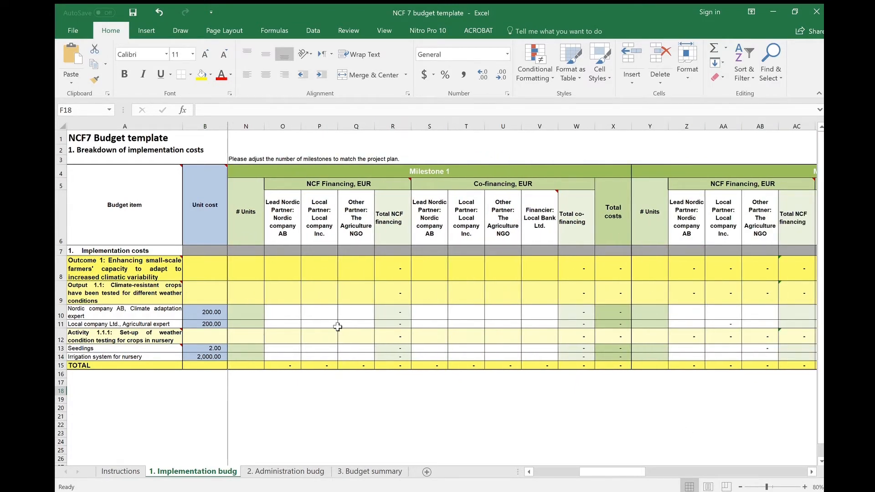
{"action": "left_click", "coordinate": [255, 311]}
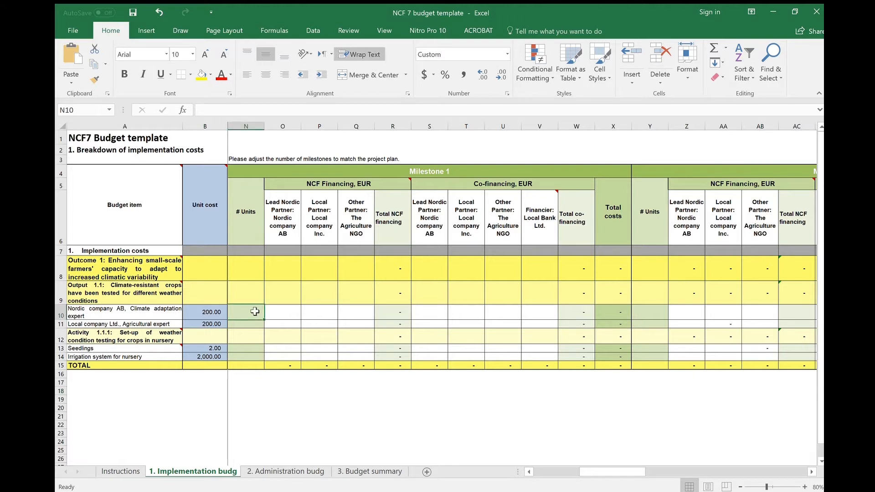
{"action": "type", "text": "40"}
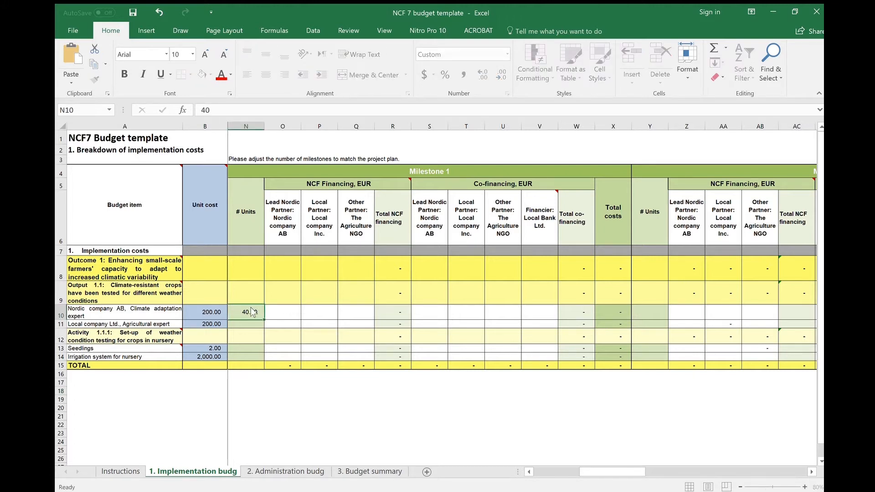
{"action": "key", "text": "Return"}
- Calculate the climate adaptation expert's Milestone 1 cost under the Lead Nordic Partner's co-financing with the formula =N10*B10
{"action": "left_click", "coordinate": [438, 316]}
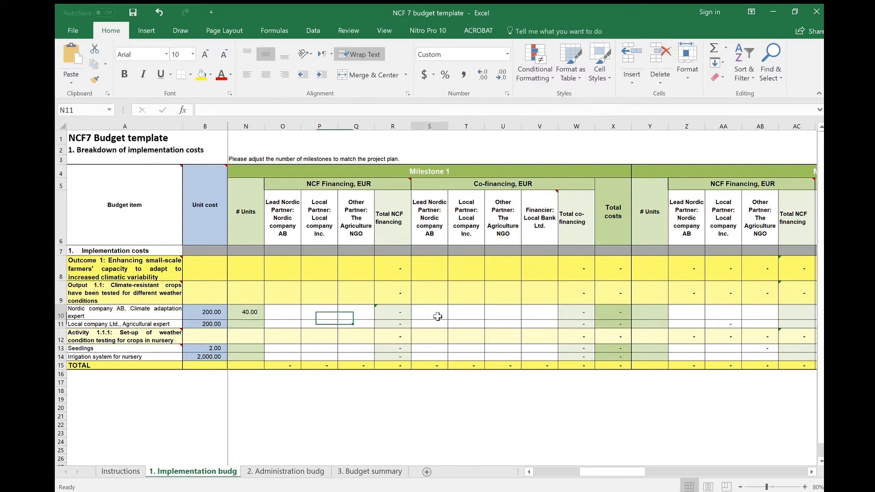
{"action": "type", "text": "="}
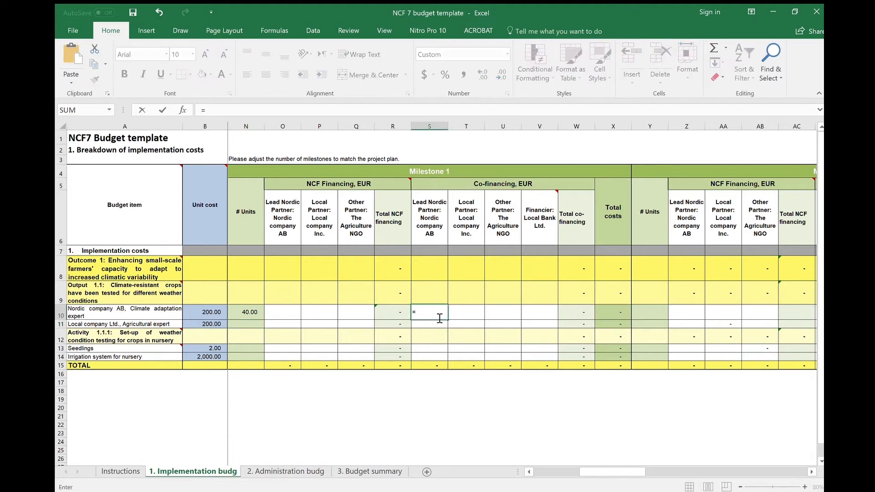
{"action": "left_click", "coordinate": [255, 315]}
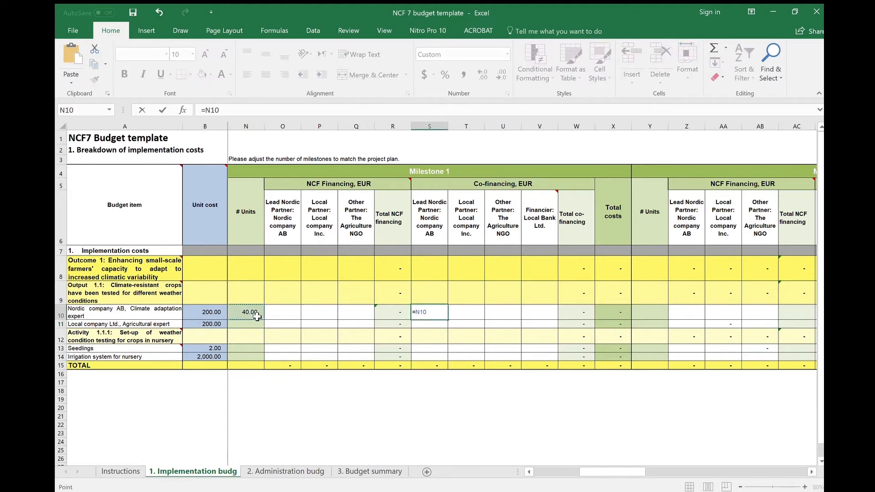
{"action": "type", "text": "*"}
{"action": "left_click", "coordinate": [218, 313]}
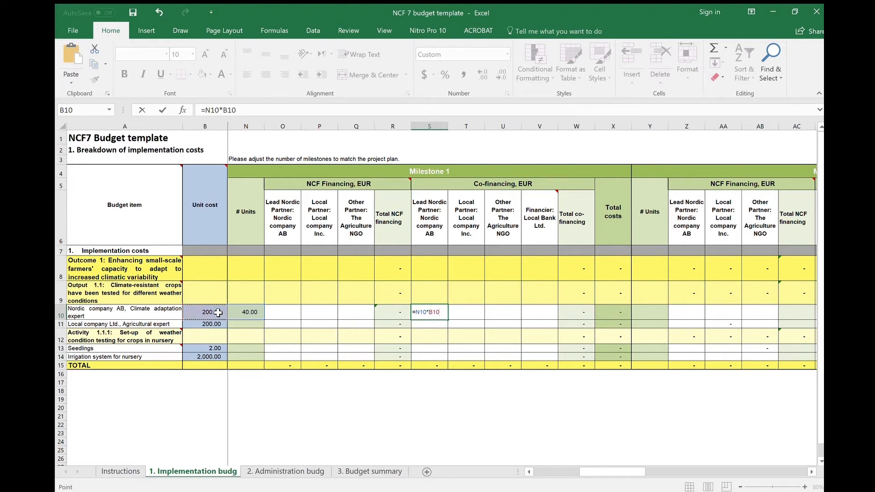
{"action": "key", "text": "Return"}
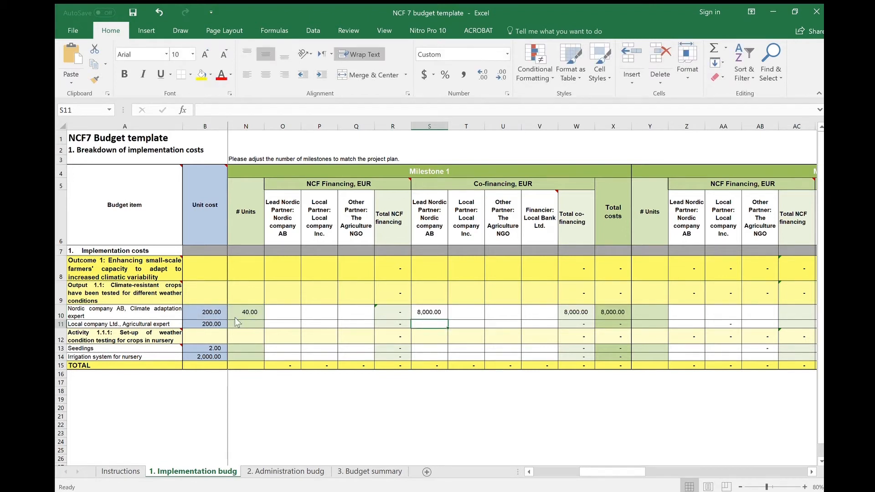
- Enter 200 units for Seedlings in Milestone 1 and calculate their cost under the Local Partner's NCF Financing as =N13*B13
{"action": "left_click", "coordinate": [249, 347]}
{"action": "type", "text": "200"}
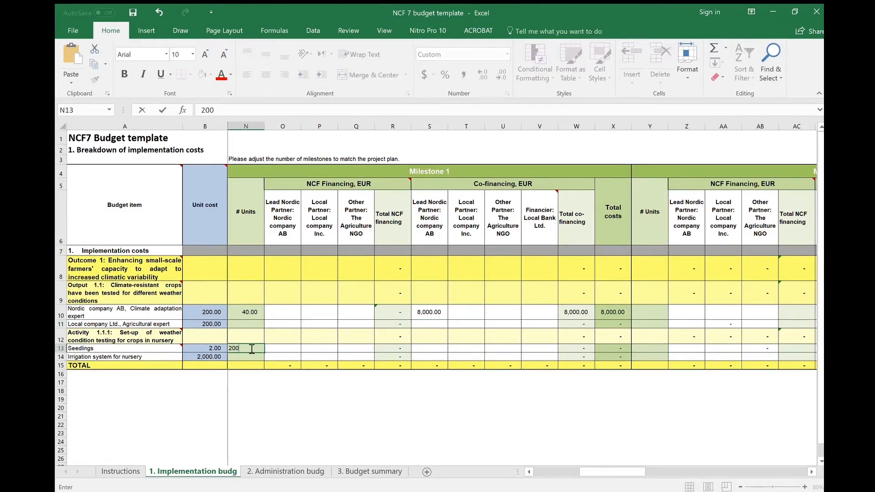
{"action": "key", "text": "Return"}
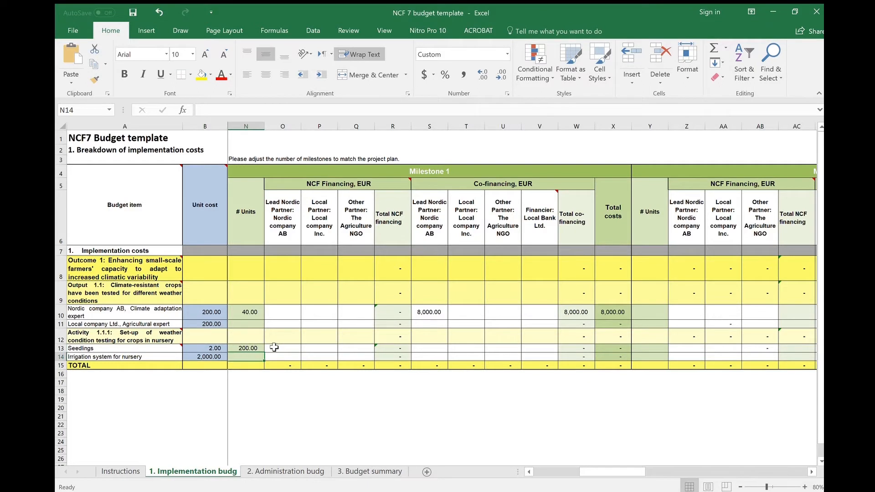
{"action": "left_click", "coordinate": [314, 348]}
{"action": "type", "text": "="}
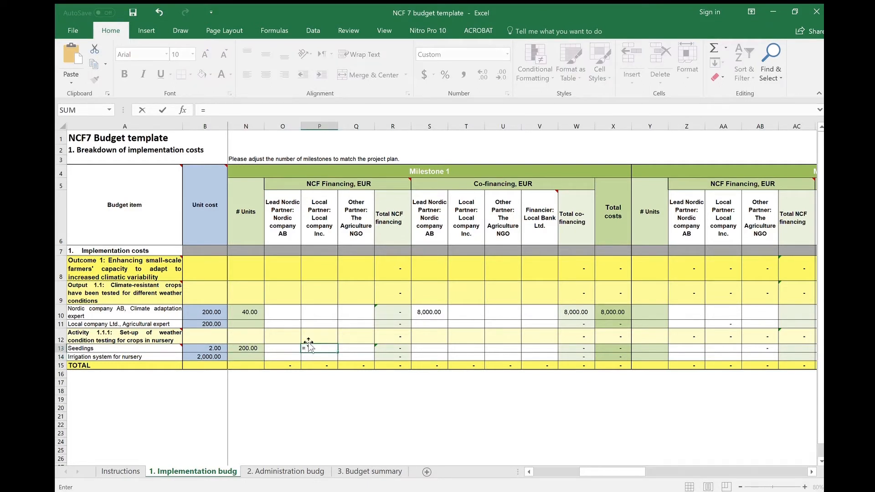
{"action": "left_click", "coordinate": [257, 348]}
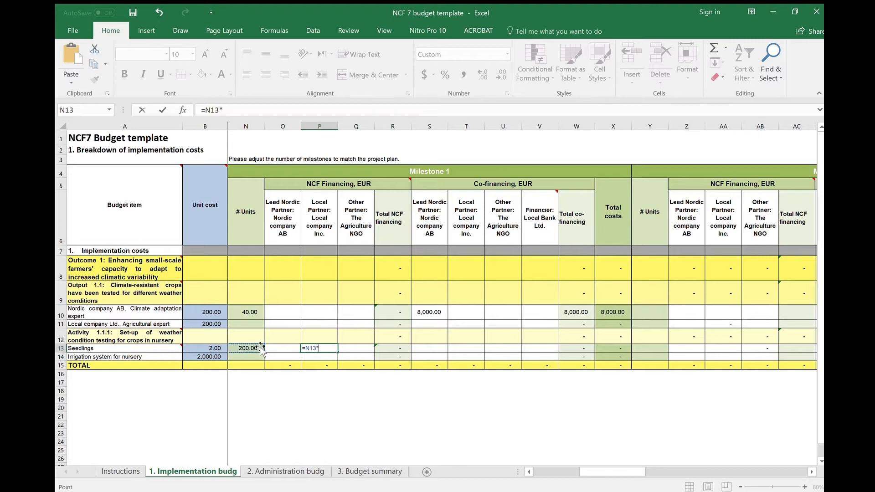
{"action": "type", "text": "*"}
{"action": "left_click", "coordinate": [221, 349]}
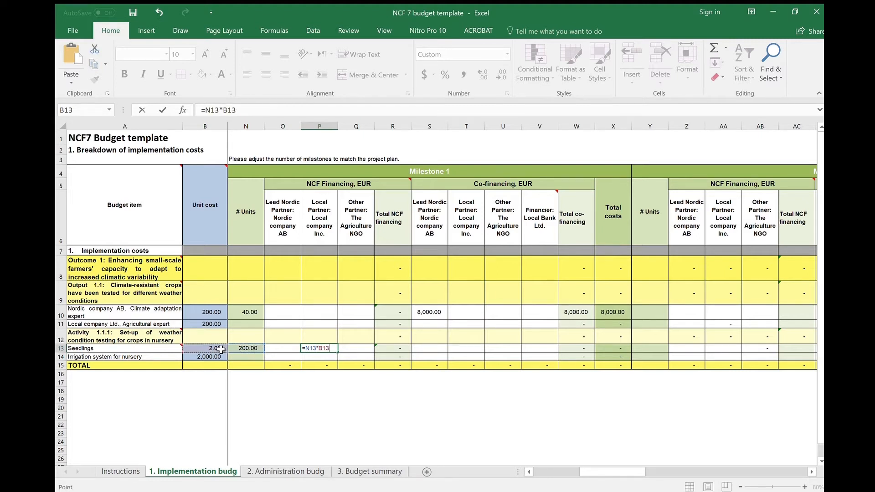
{"action": "key", "text": "Return"}
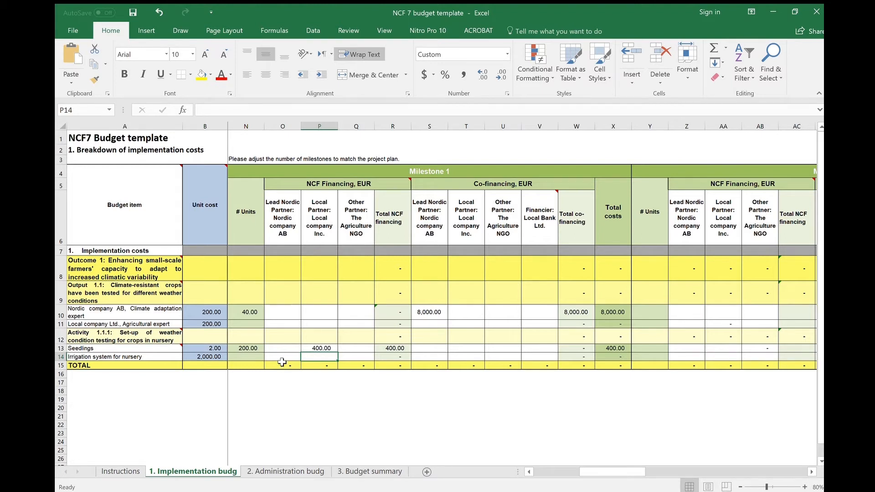
- Enter 2 units for the nursery irrigation system in Milestone 1 and calculate its cost under the Local Partner's NCF Financing as =N14*B14
{"action": "left_click", "coordinate": [257, 358]}
{"action": "type", "text": "2"}
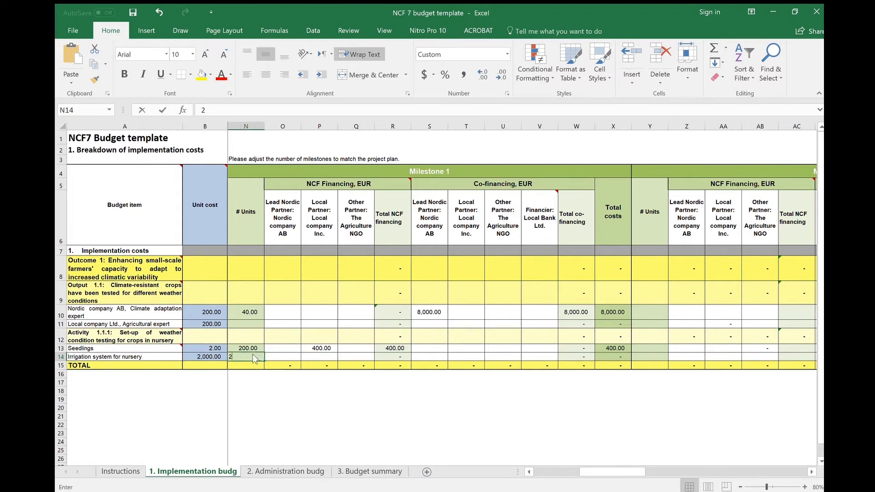
{"action": "key", "text": "Return"}
{"action": "left_click", "coordinate": [317, 357]}
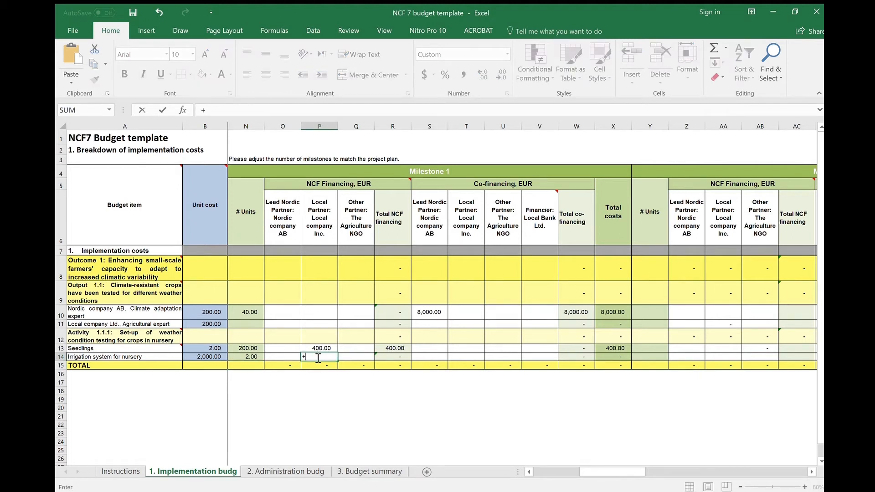
{"action": "type", "text": "="}
{"action": "left_click", "coordinate": [263, 356]}
{"action": "type", "text": "*"}
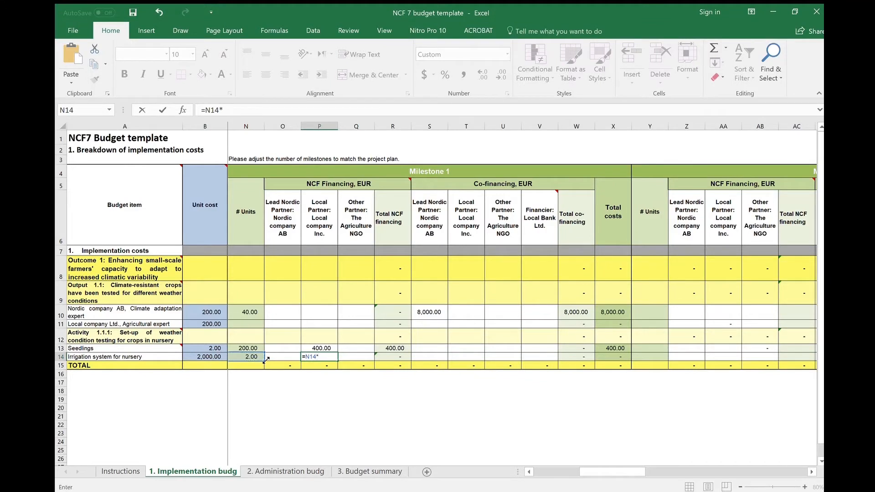
{"action": "left_click", "coordinate": [210, 357]}
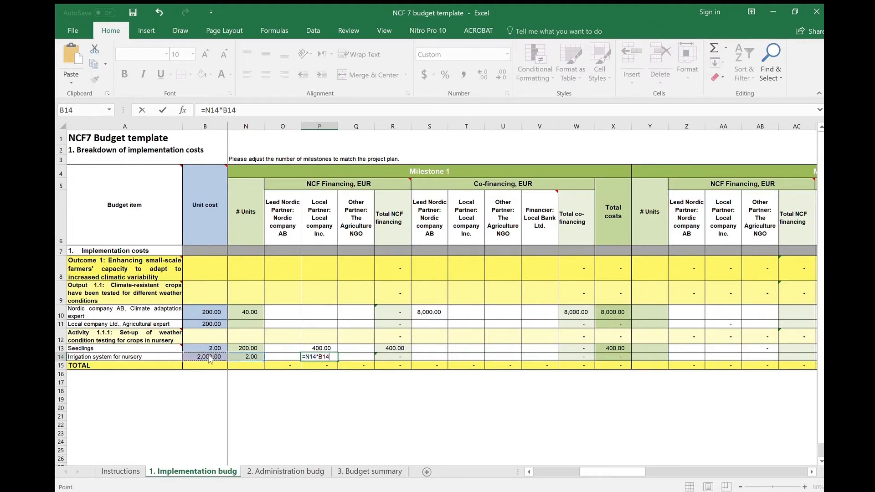
{"action": "key", "text": "Return"}
- Enter 40 units for the agricultural expert in Milestone 1 and assign half the cost to the Local Partner's NCF Financing with =0.5*N11*B11
{"action": "left_click", "coordinate": [254, 323]}
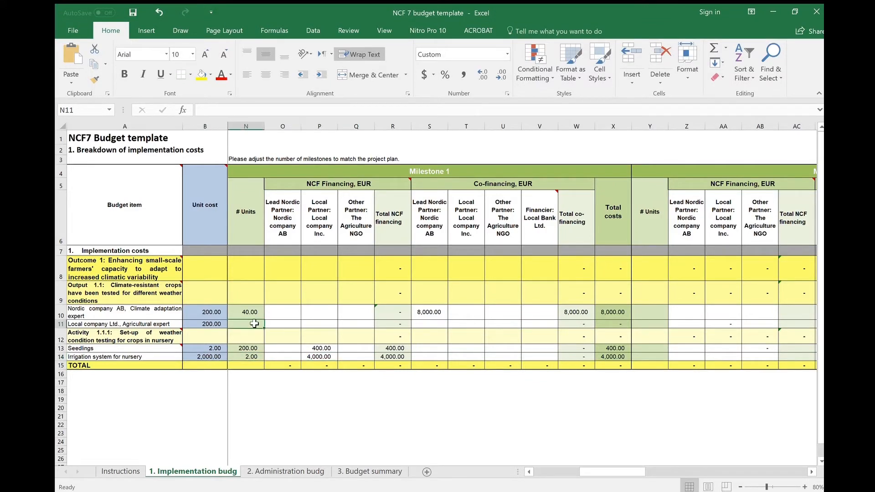
{"action": "type", "text": "40"}
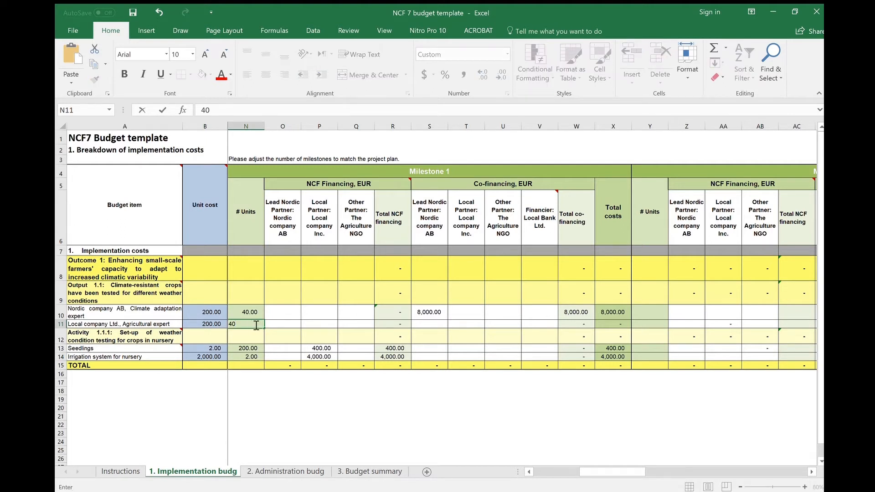
{"action": "key", "text": "Return"}
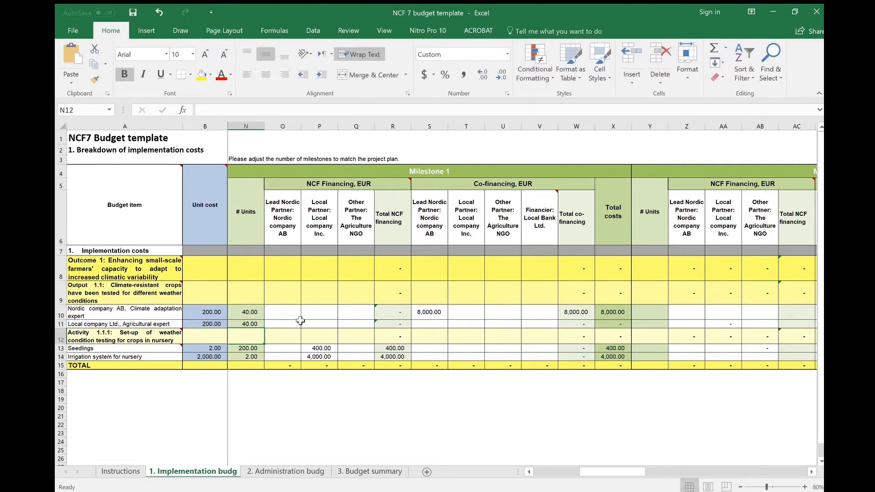
{"action": "left_click", "coordinate": [323, 323]}
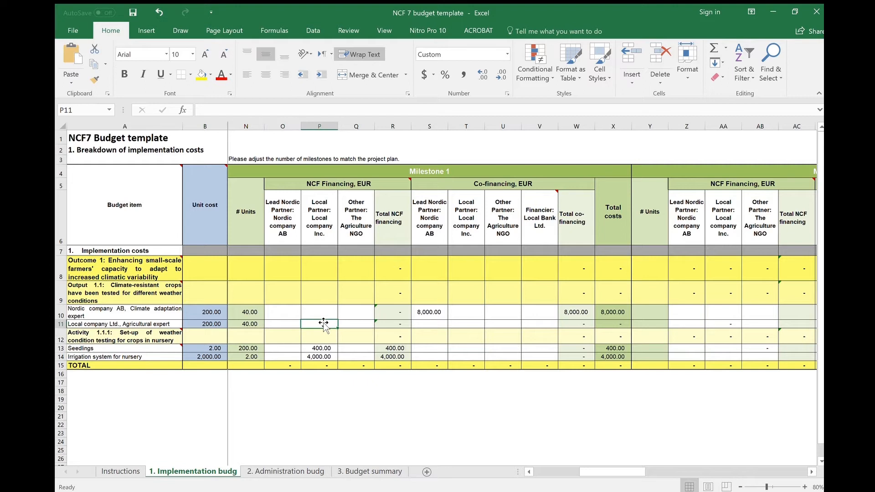
{"action": "type", "text": "="}
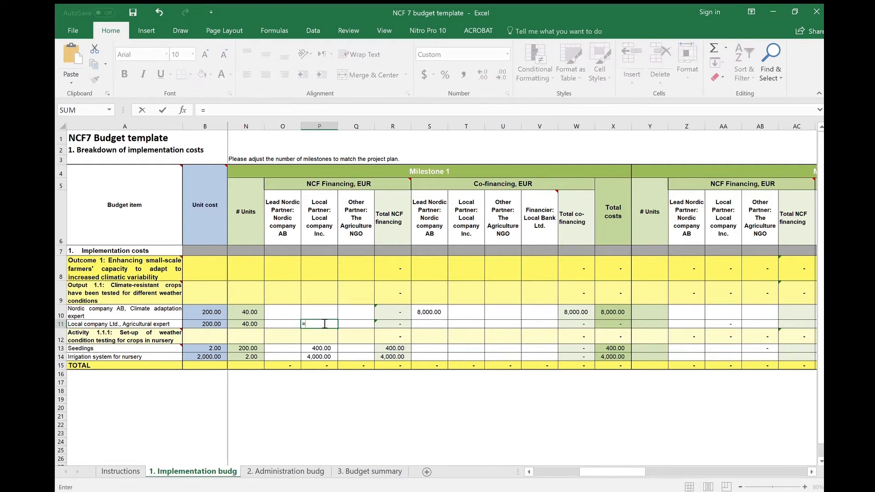
{"action": "type", "text": "0.5*"}
{"action": "left_click", "coordinate": [261, 323]}
{"action": "type", "text": "*"}
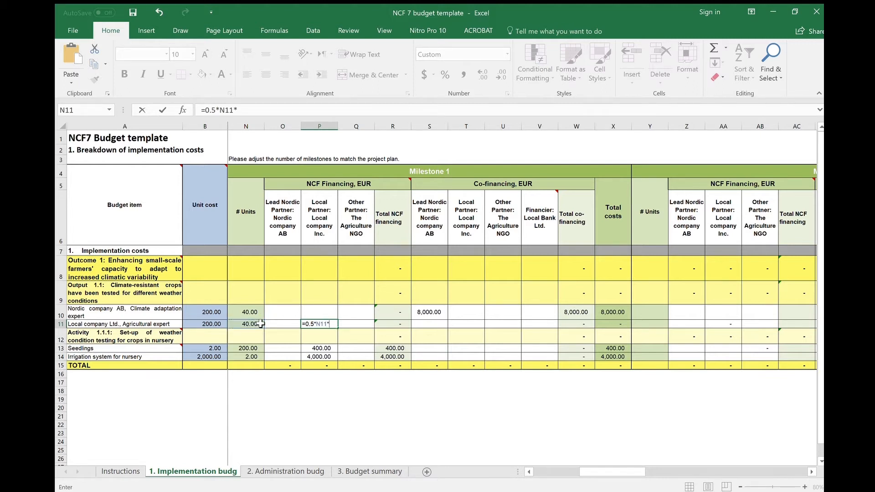
{"action": "left_click", "coordinate": [211, 322]}
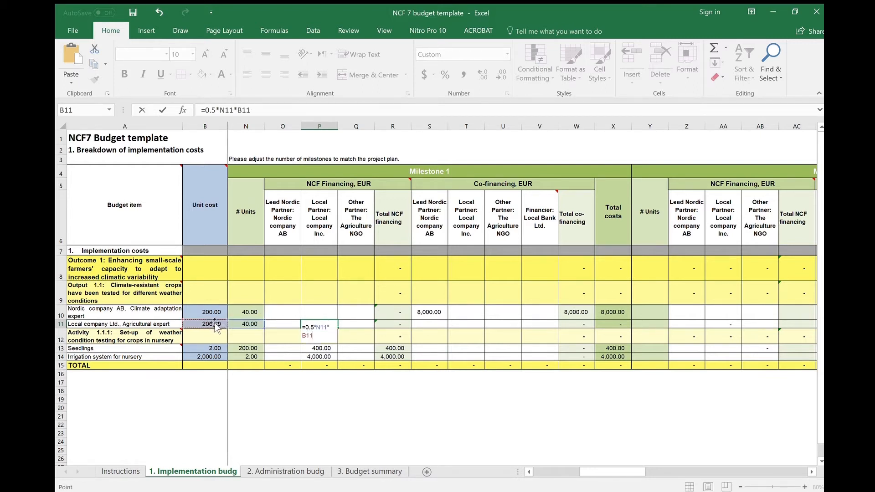
{"action": "key", "text": "Return"}
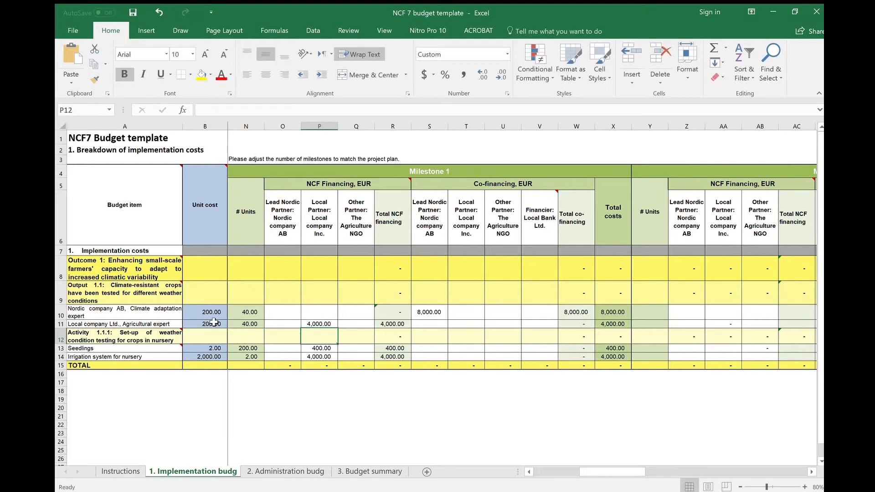
- Assign the other half of the agricultural expert's Milestone 1 cost to the Local Partner's co-financing with =0.5*N11*B11
{"action": "left_click", "coordinate": [472, 324]}
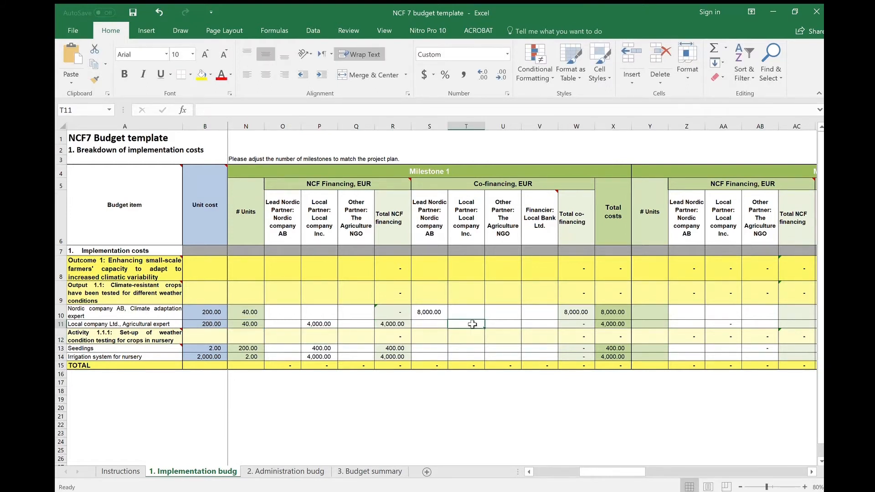
{"action": "type", "text": "=0"}
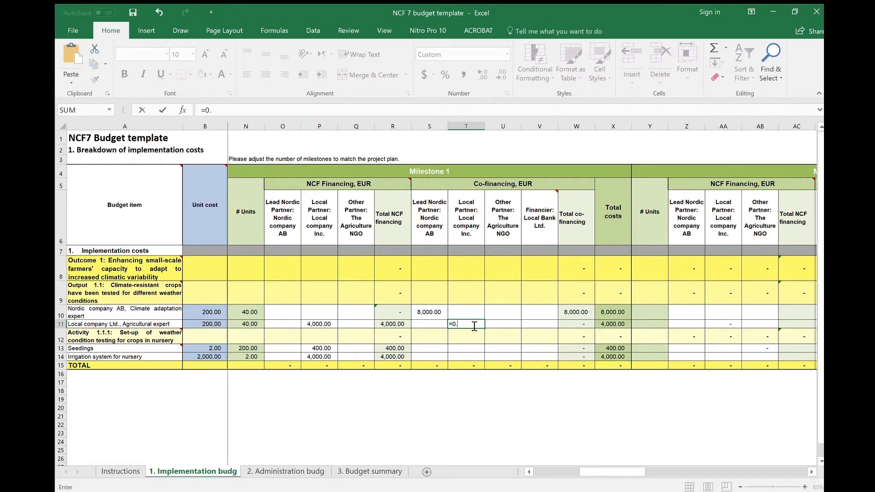
{"action": "type", "text": ".5*"}
{"action": "left_click", "coordinate": [249, 326]}
{"action": "type", "text": "*"}
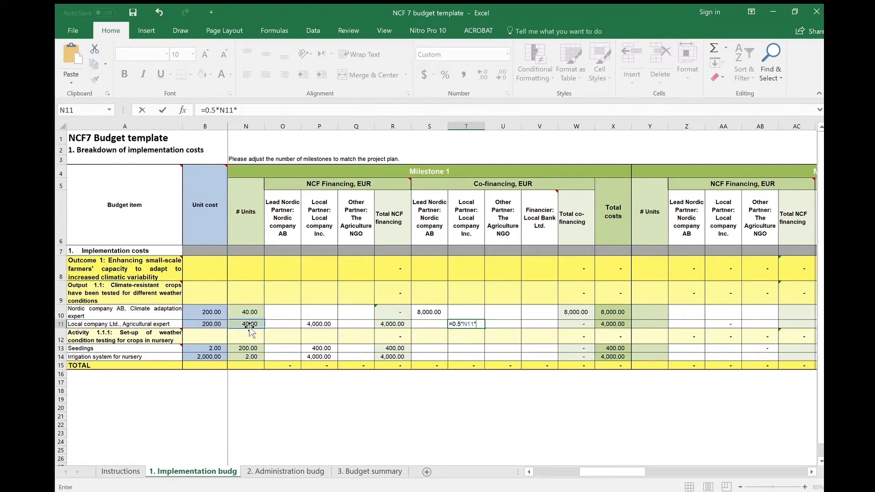
{"action": "left_click", "coordinate": [218, 325]}
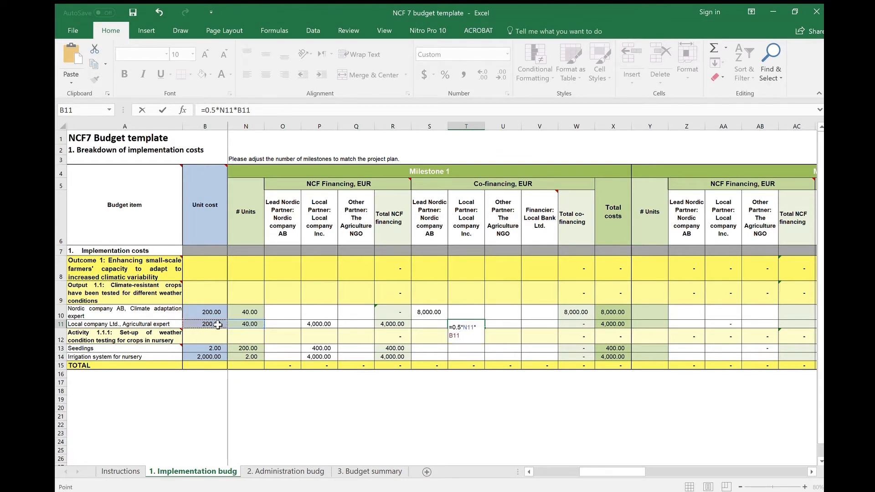
{"action": "key", "text": "Return"}
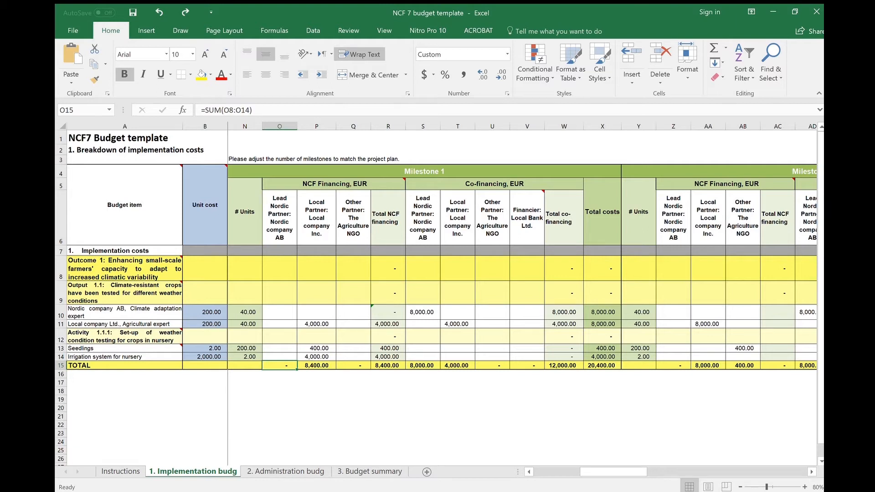
- Subtotal Activity 1.1.1 in Milestone 1 with =SUM(O13:O14) and extend the formula across all three NCF Financing partners
{"action": "left_click", "coordinate": [275, 341]}
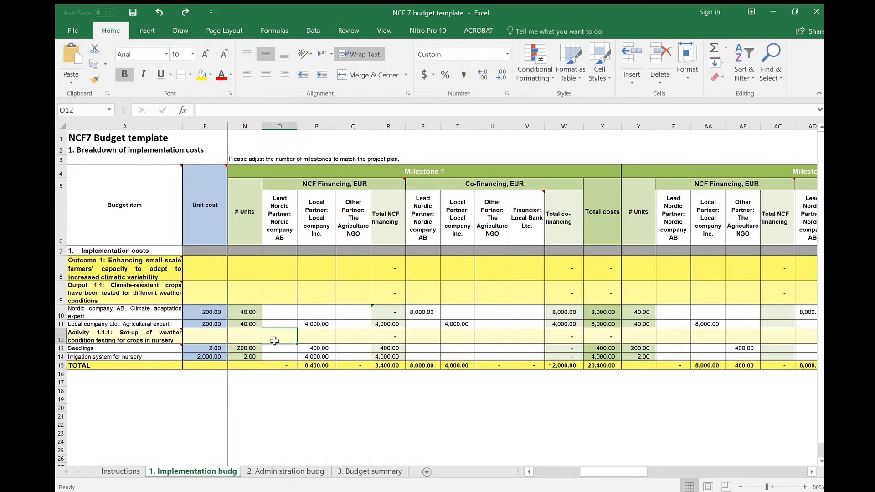
{"action": "type", "text": "=SUM"}
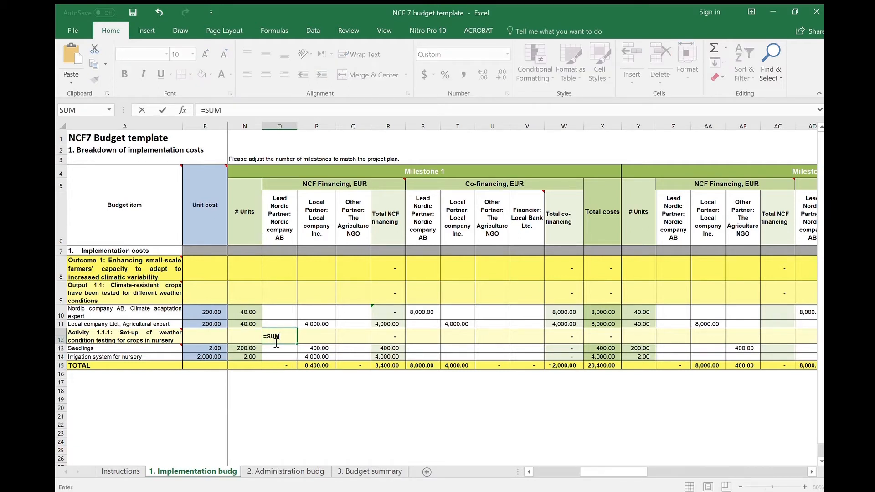
{"action": "type", "text": "("}
{"action": "left_click_drag", "start_coordinate": [269, 350], "coordinate": [266, 359]}
{"action": "type", "text": ")"}
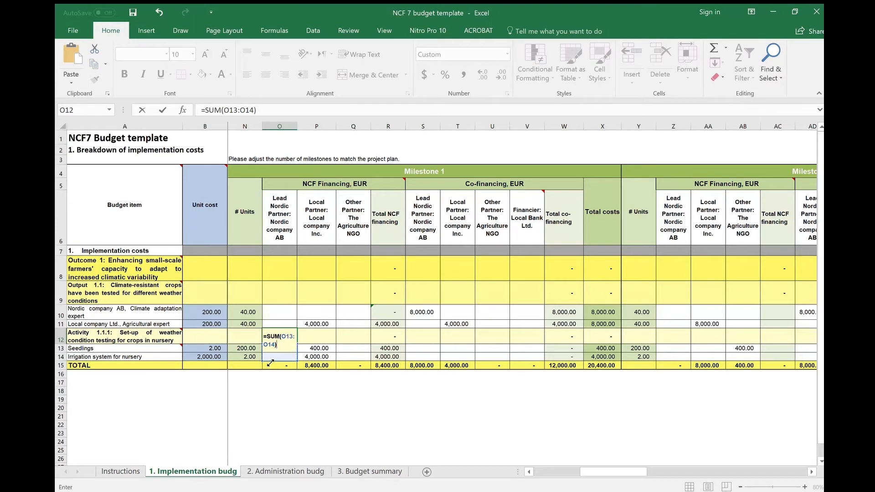
{"action": "key", "text": "Return"}
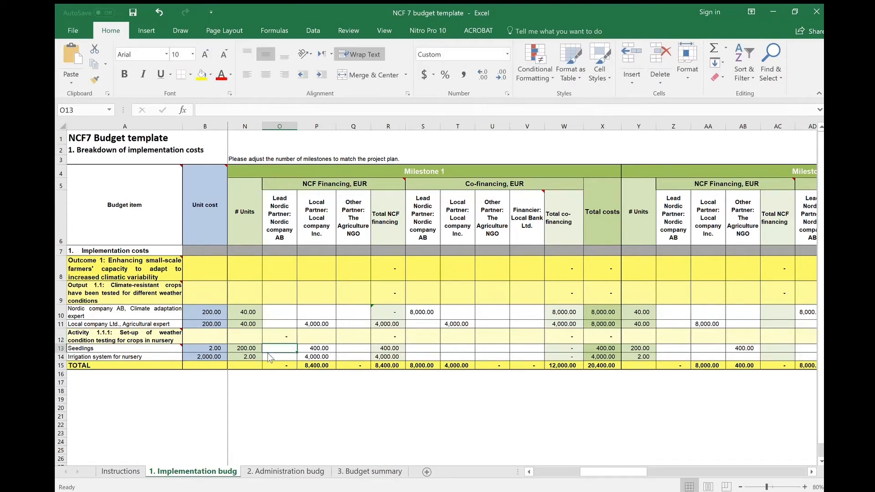
{"action": "left_click", "coordinate": [281, 334]}
{"action": "left_click_drag", "start_coordinate": [297, 344], "coordinate": [365, 343]}
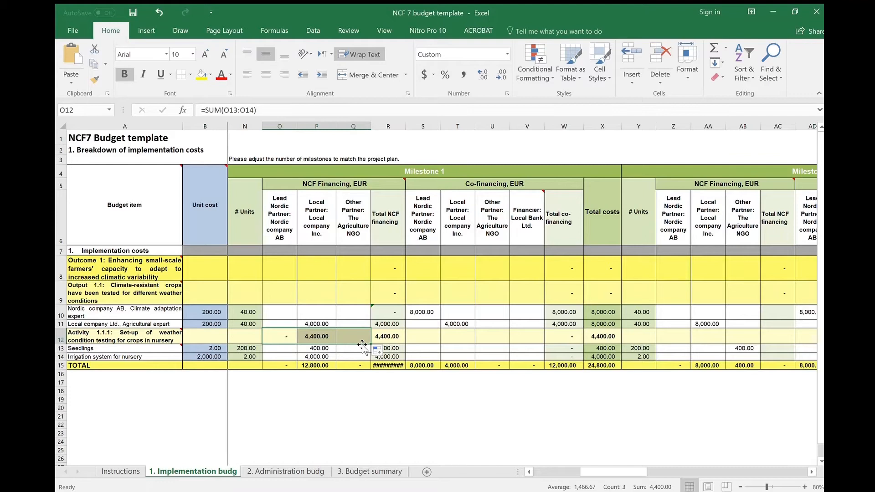
- Subtotal Output 1.1 in Milestone 1 with =SUM(O10:O11)+SUM(O12) and extend the formula across all three NCF Financing partners
{"action": "left_click", "coordinate": [282, 290]}
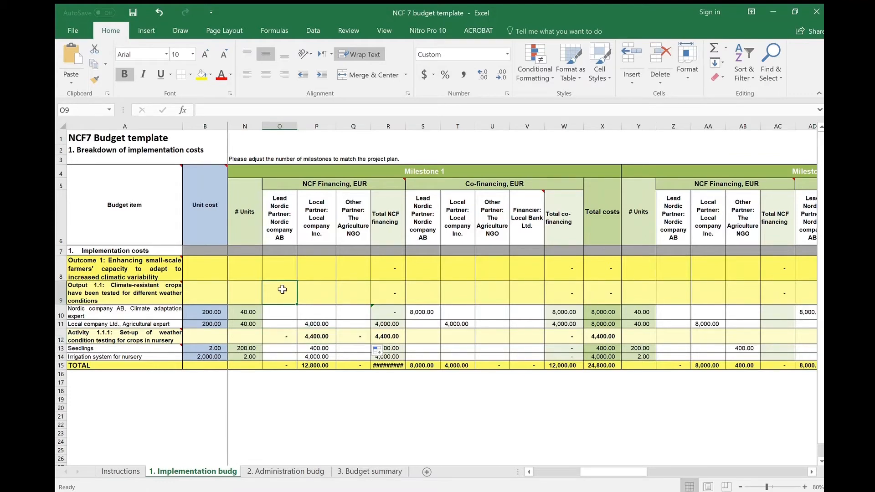
{"action": "type", "text": "+"}
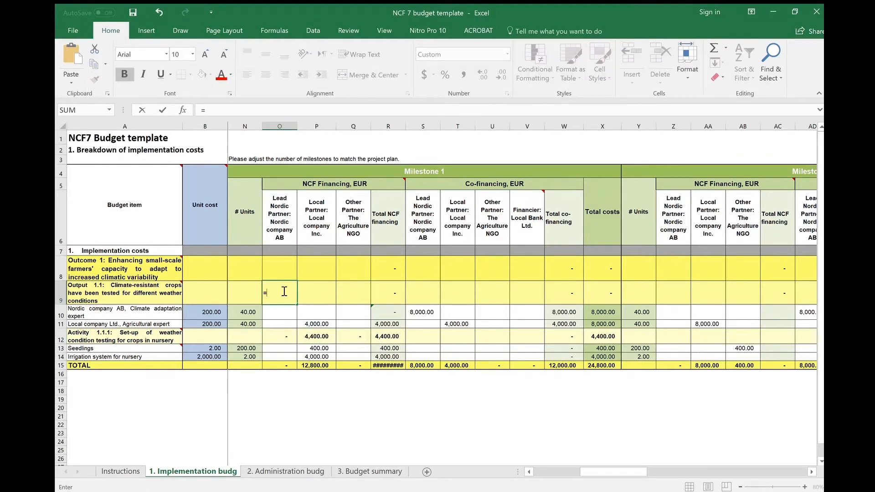
{"action": "key", "text": "BackSpace"}
{"action": "type", "text": "=SUM("}
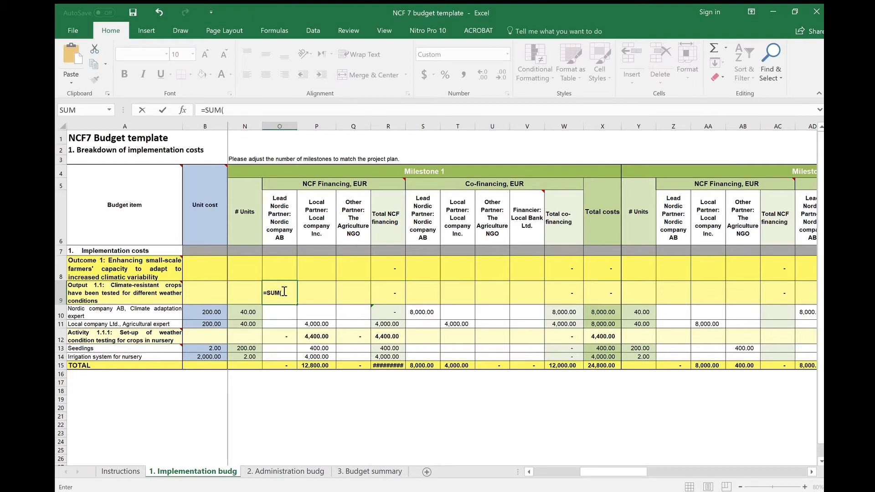
{"action": "left_click", "coordinate": [268, 317]}
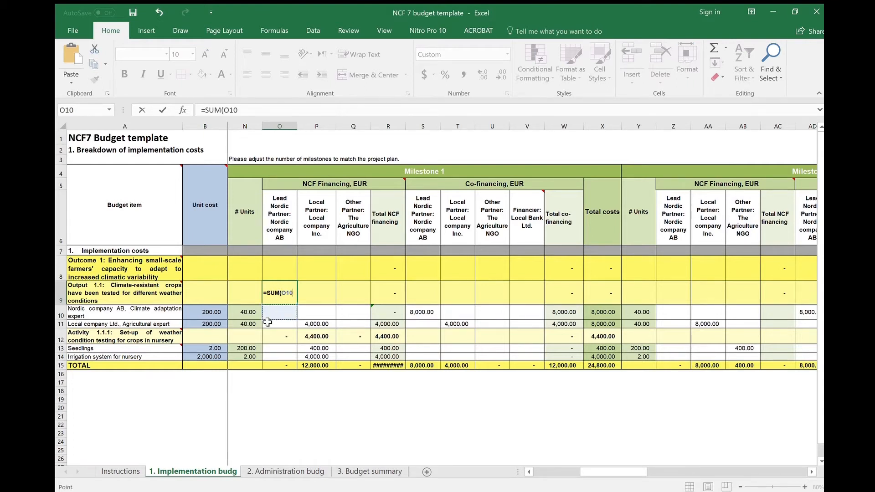
{"action": "left_click_drag", "start_coordinate": [268, 322], "coordinate": [268, 323]}
{"action": "type", "text": ")"}
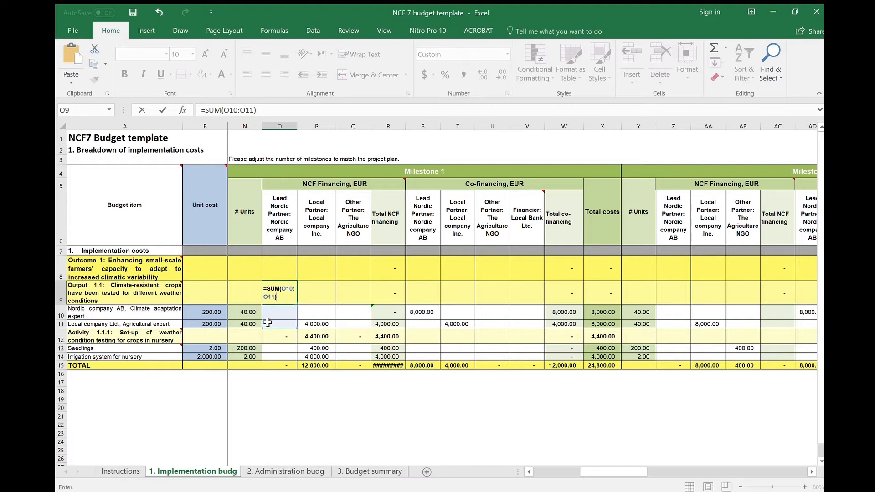
{"action": "type", "text": "+SUM("}
{"action": "left_click", "coordinate": [277, 336]}
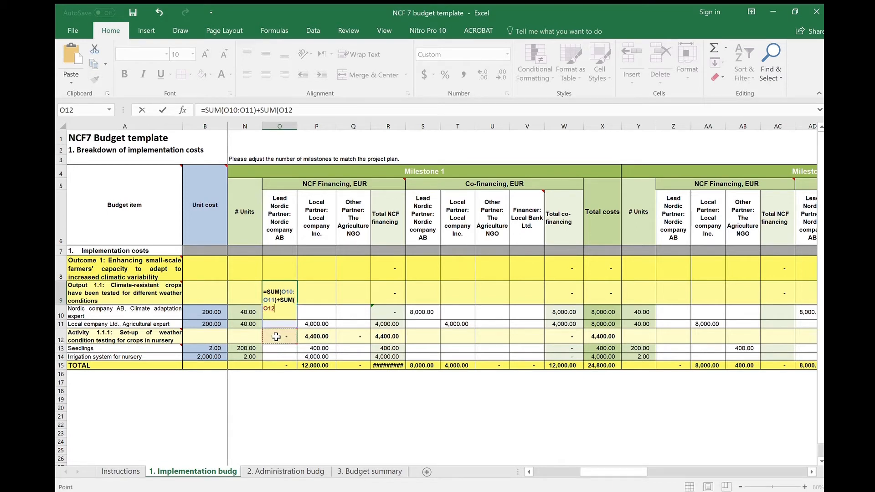
{"action": "type", "text": ")"}
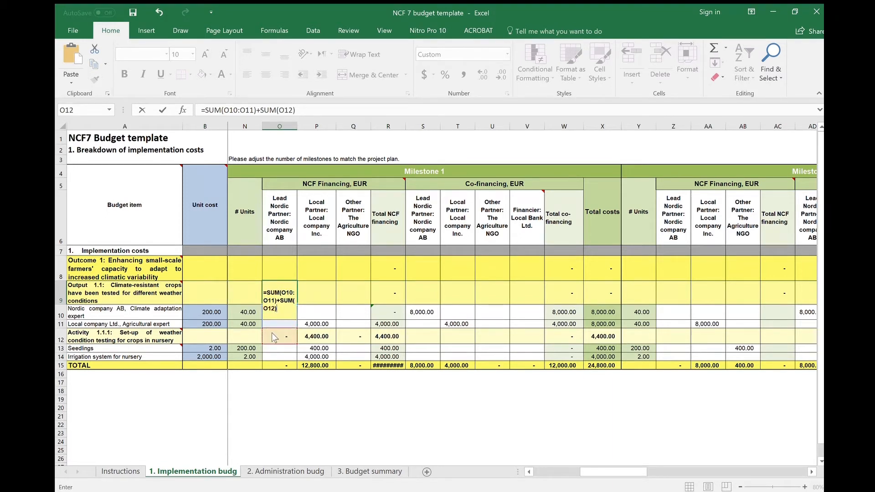
{"action": "key", "text": "Return"}
{"action": "left_click", "coordinate": [286, 297]}
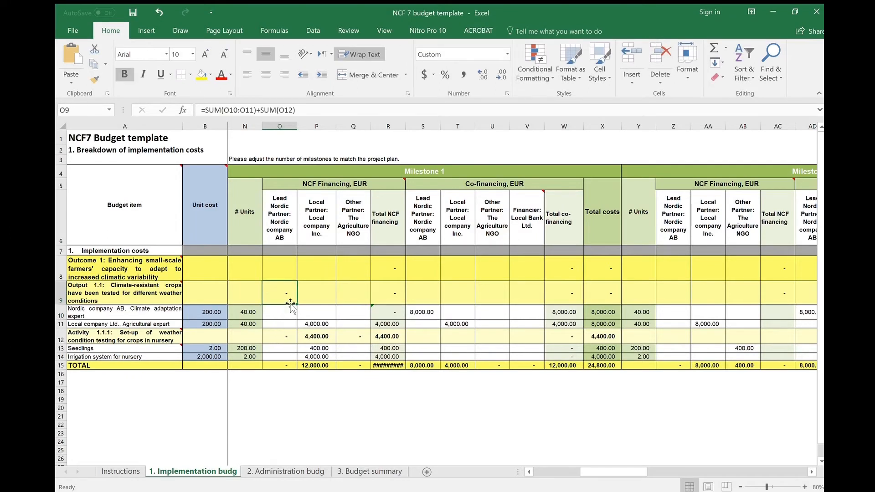
{"action": "left_click_drag", "start_coordinate": [297, 304], "coordinate": [358, 308]}
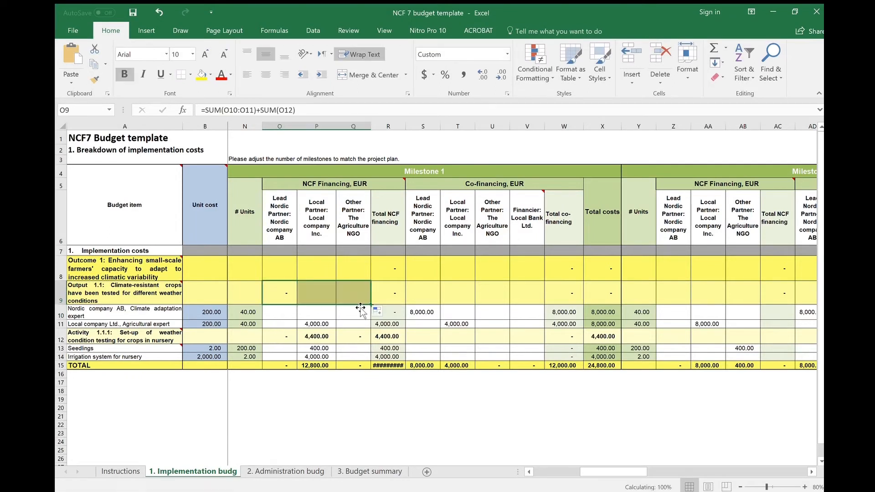
- Subtotal Outcome 1 in Milestone 1 with =SUM(O9) and extend the formula across all three NCF Financing partners
{"action": "left_click", "coordinate": [283, 273]}
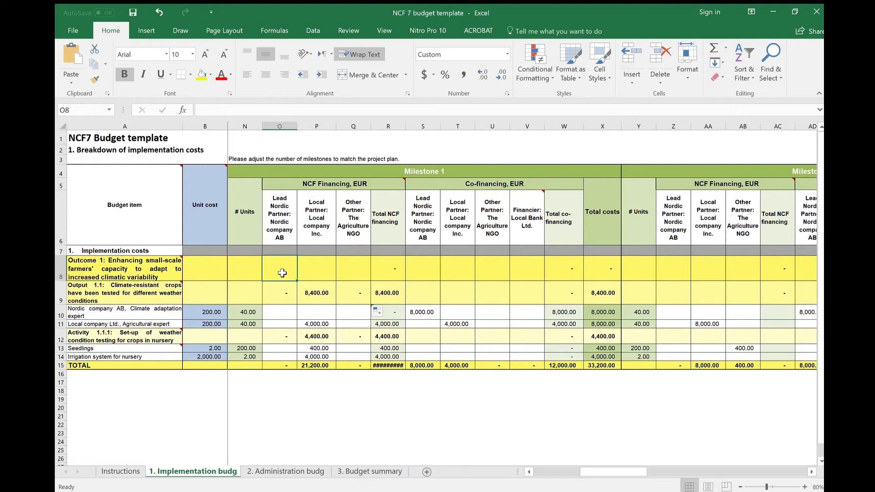
{"action": "type", "text": "=SUM("}
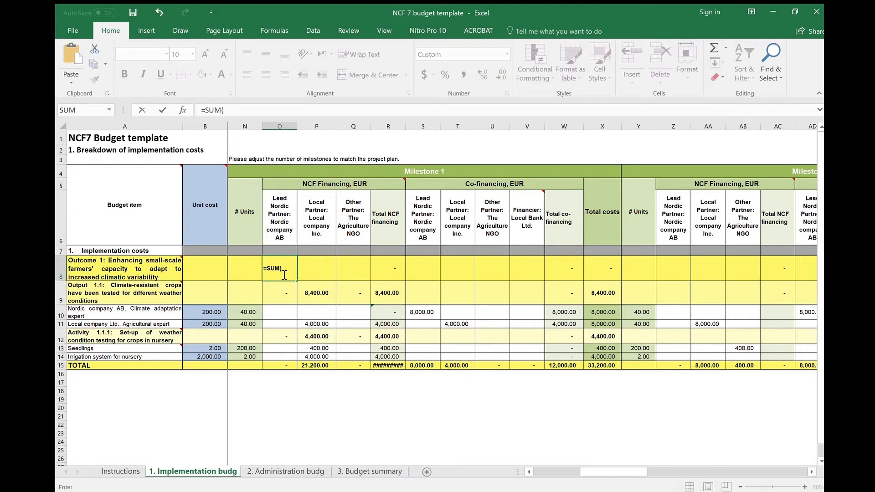
{"action": "left_click", "coordinate": [269, 295]}
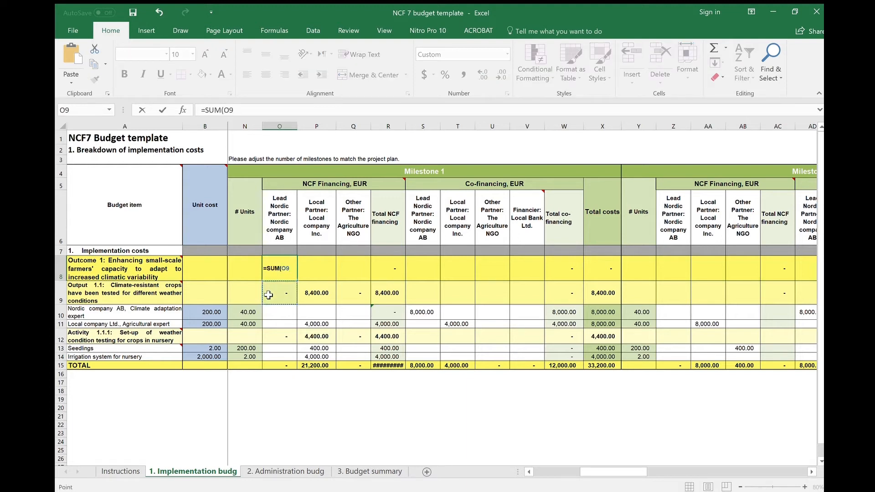
{"action": "key", "text": "Return"}
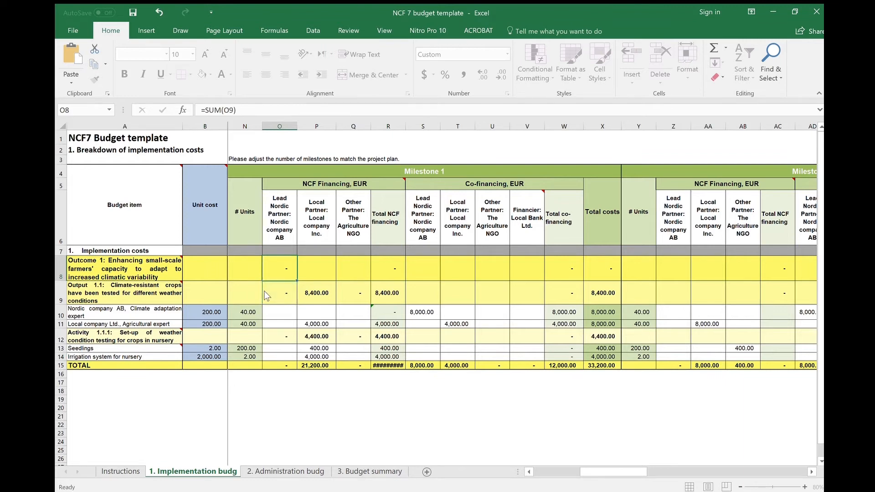
{"action": "left_click", "coordinate": [294, 278]}
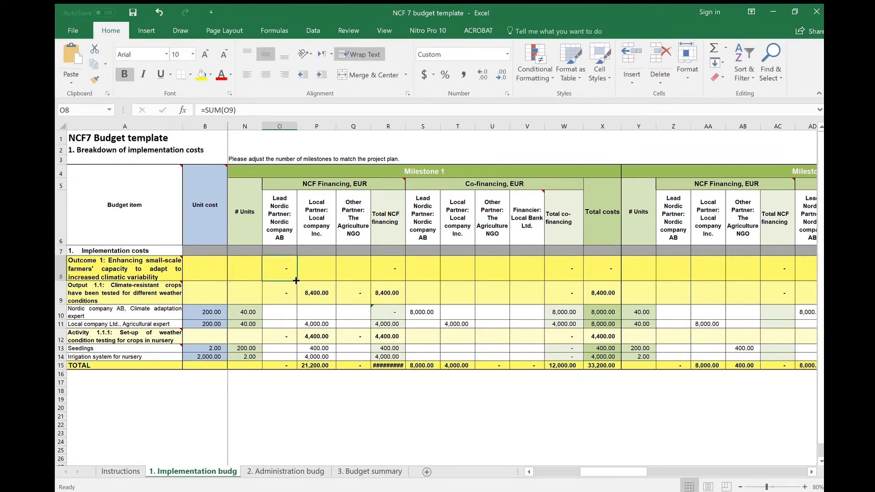
{"action": "left_click_drag", "start_coordinate": [296, 281], "coordinate": [365, 278]}
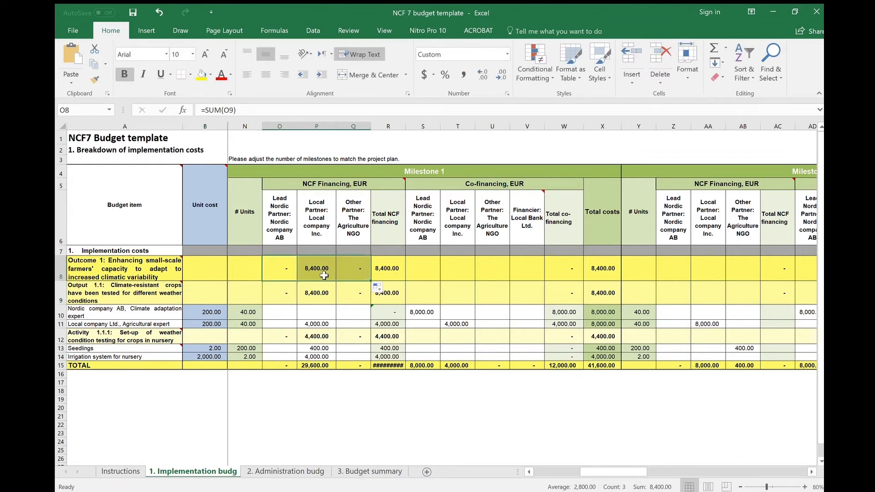
- Copy the Outcome 1 and Output 1.1 subtotal formulas into Milestone 1's Co-financing partner columns and extend them to the Financier column
{"action": "left_click_drag", "start_coordinate": [283, 272], "coordinate": [357, 299]}
{"action": "key", "text": "ctrl+c"}
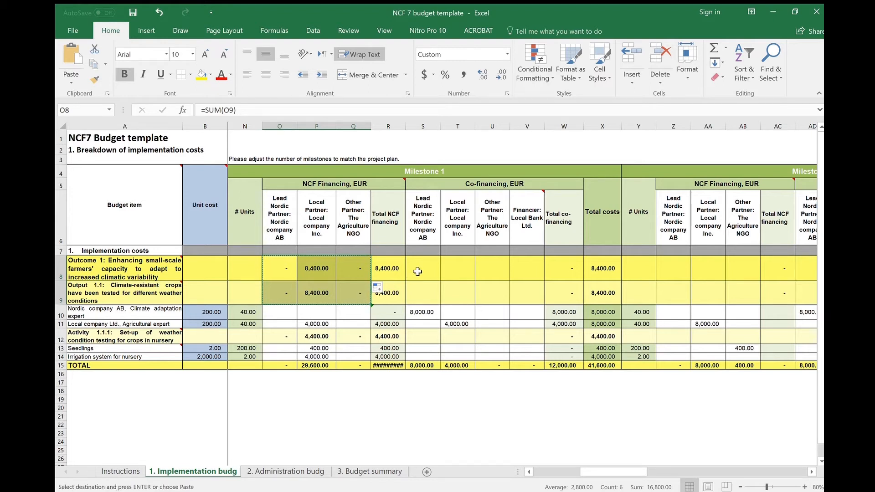
{"action": "left_click", "coordinate": [417, 271]}
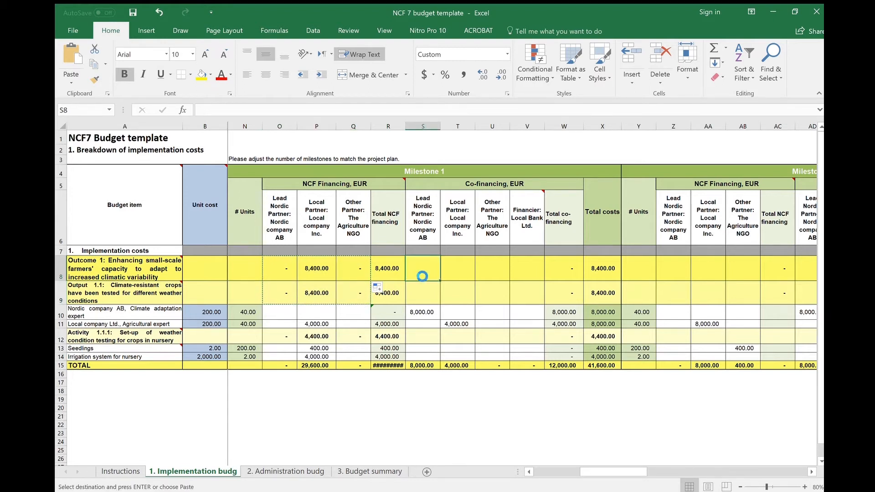
{"action": "key", "text": "ctrl+v"}
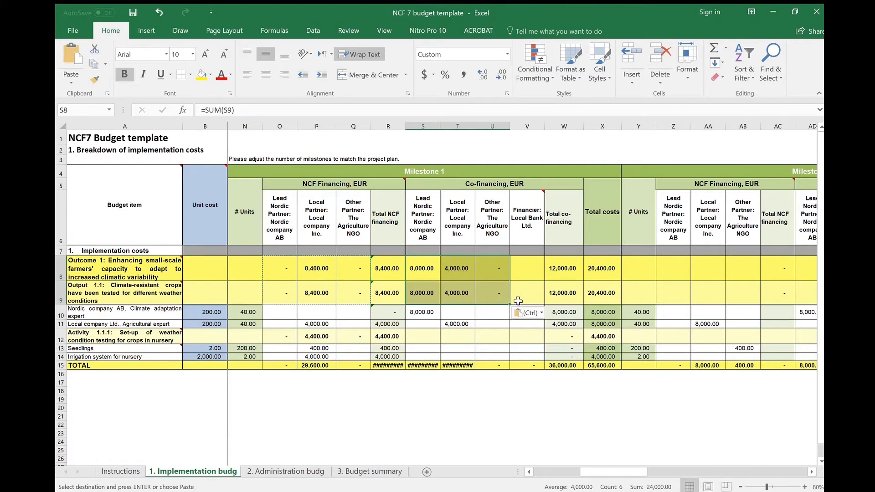
{"action": "left_click_drag", "start_coordinate": [510, 304], "coordinate": [538, 305]}
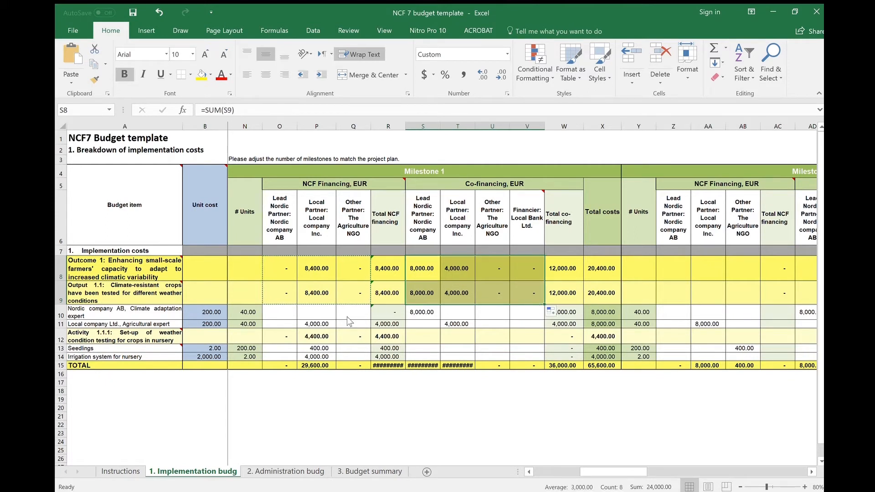
- Copy the Activity 1.1.1 subtotal formulas into Milestone 1's Co-financing partner columns and extend them to the Financier column
{"action": "left_click_drag", "start_coordinate": [291, 337], "coordinate": [353, 336]}
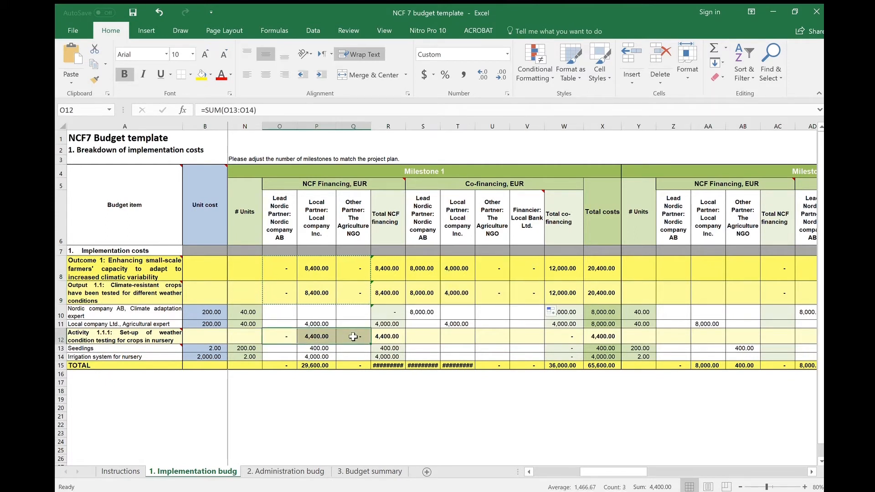
{"action": "key", "text": "ctrl+c"}
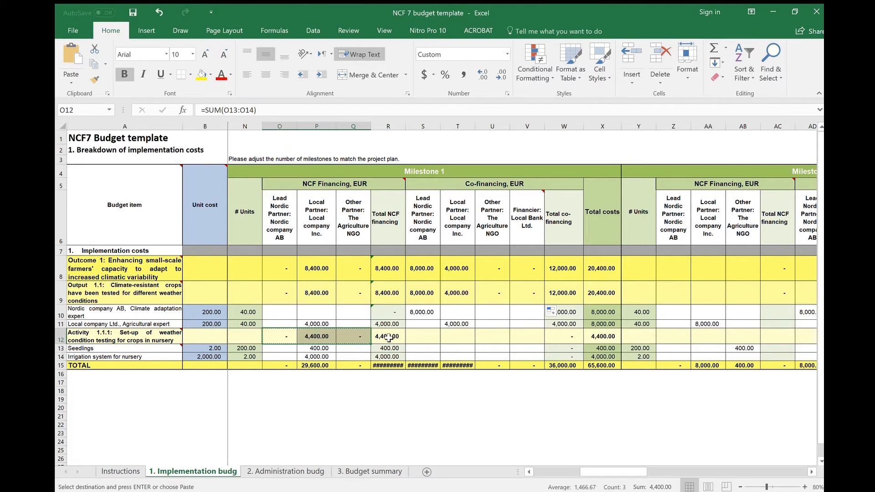
{"action": "left_click", "coordinate": [432, 338]}
{"action": "key", "text": "ctrl+v"}
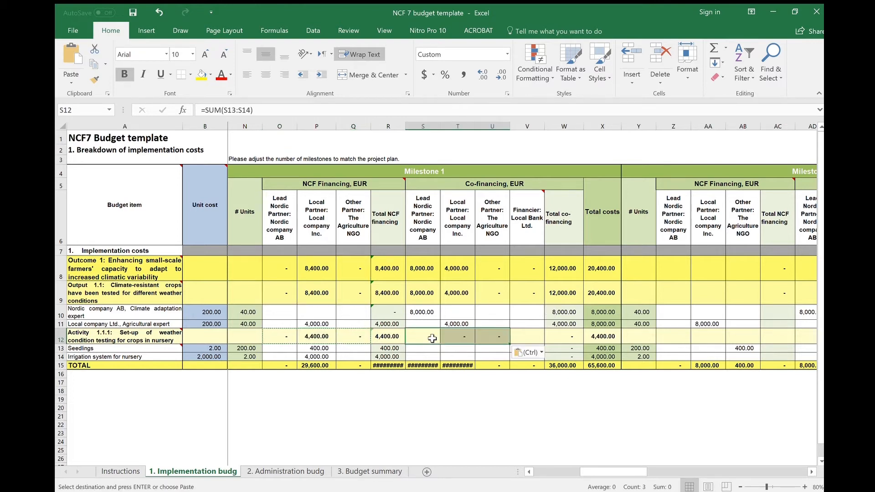
{"action": "left_click_drag", "start_coordinate": [510, 343], "coordinate": [534, 343]}
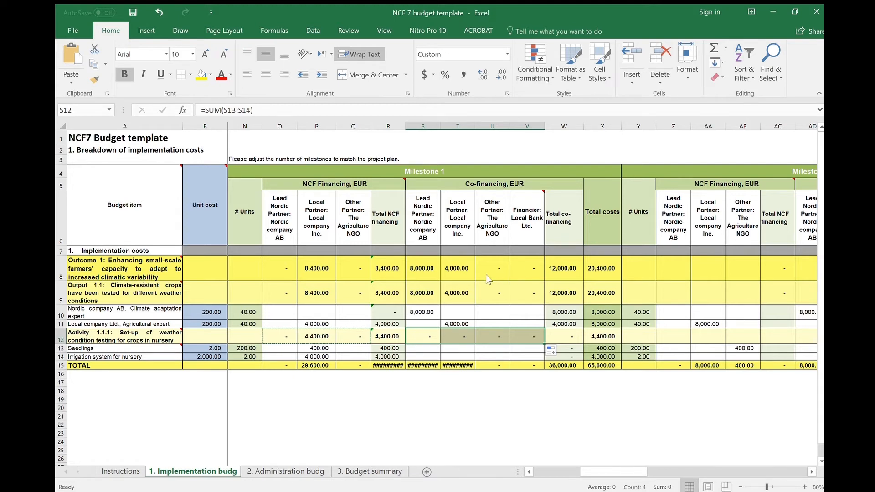
- Examine the Outcome 1 formulas for Total NCF financing and Total costs in Milestone 1
{"action": "left_click", "coordinate": [396, 269]}
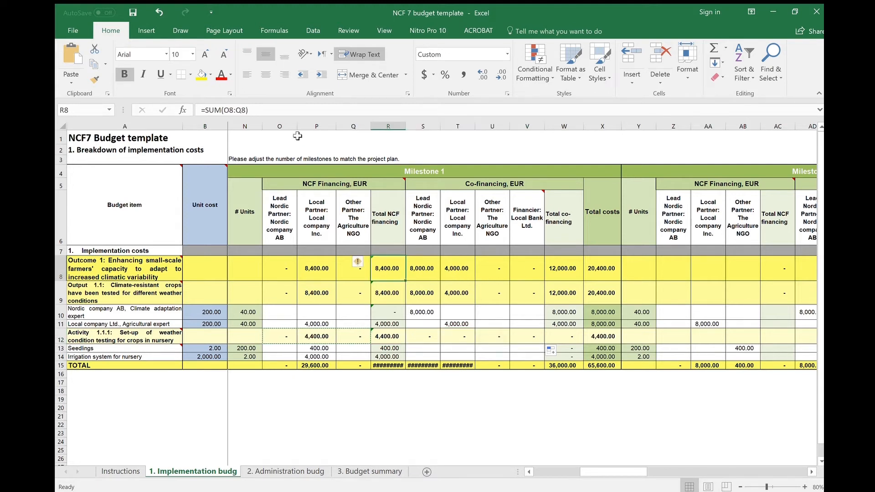
{"action": "left_click", "coordinate": [243, 114]}
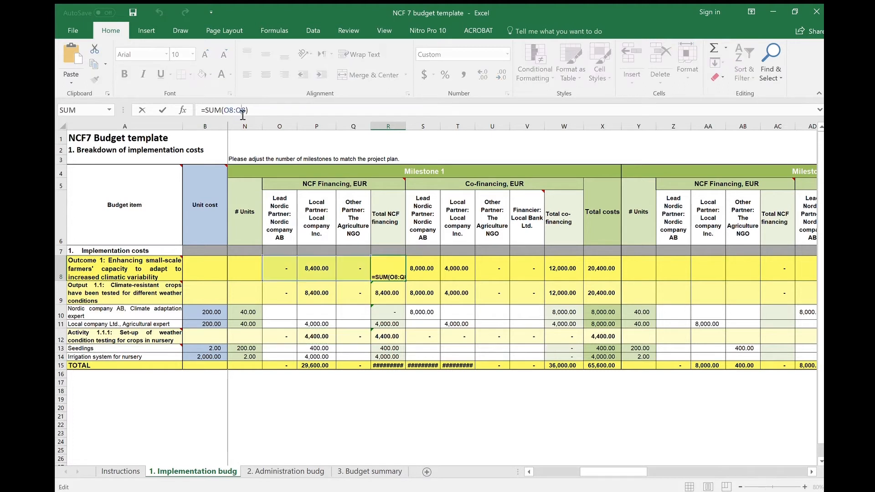
{"action": "key", "text": "Return"}
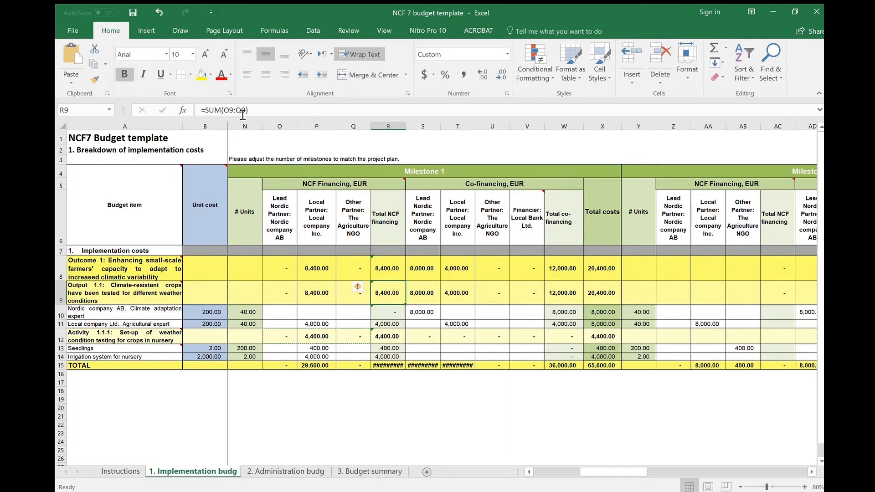
{"action": "left_click", "coordinate": [601, 271]}
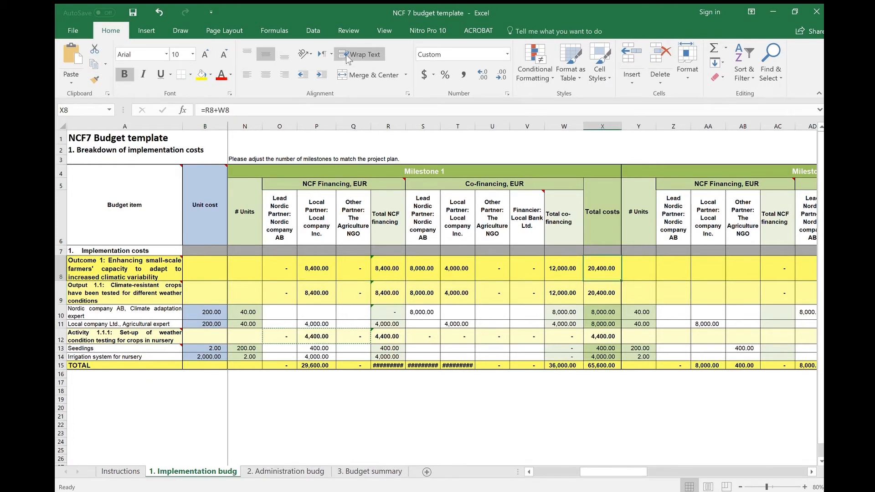
{"action": "left_click", "coordinate": [223, 110]}
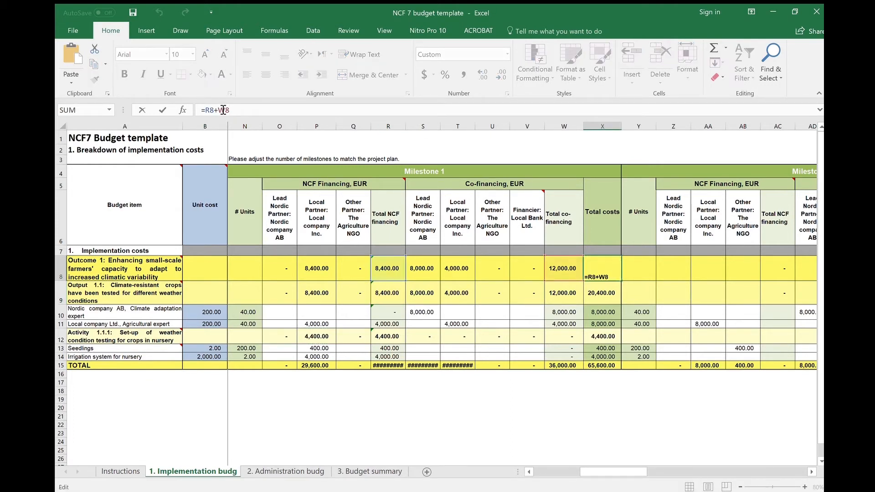
{"action": "key", "text": "Return"}
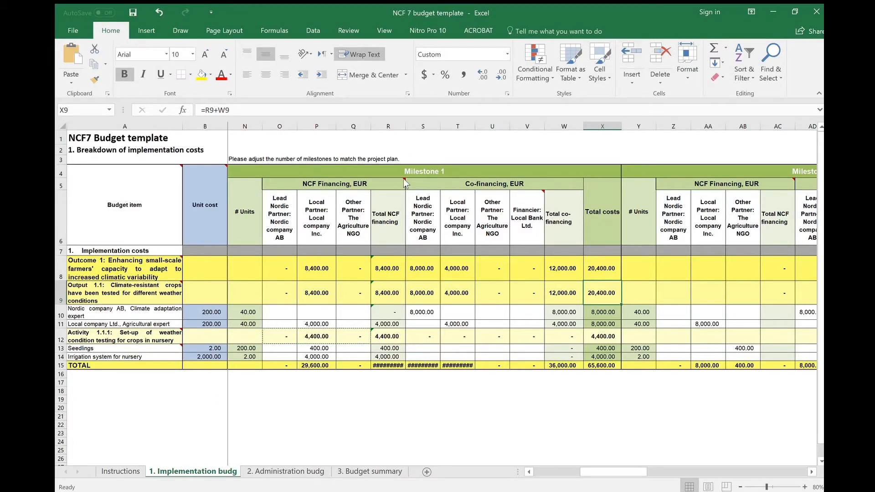
- Widen columns R, S and T so the TOTAL row's amounts fit in their cells
{"action": "left_click_drag", "start_coordinate": [405, 130], "coordinate": [501, 130]}
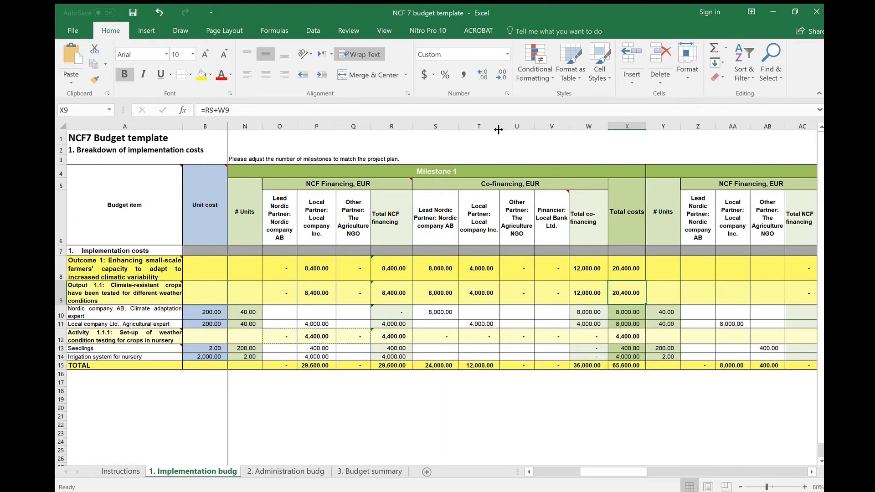
- Set Milestone 1's TOTAL for the NCF-financed Lead Nordic Partner to =SUM(O8) and extend the formula across to Total costs
{"action": "left_click", "coordinate": [286, 368]}
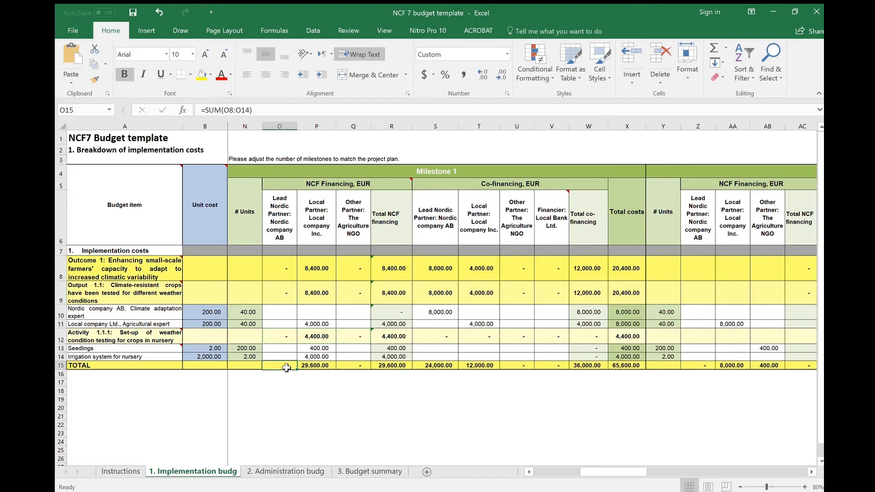
{"action": "type", "text": "=SU"}
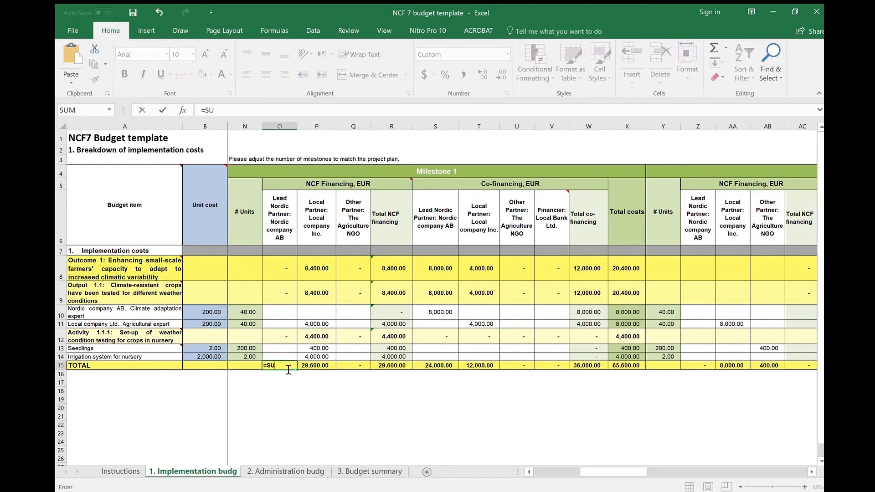
{"action": "type", "text": "M("}
{"action": "left_click", "coordinate": [283, 270]}
{"action": "type", "text": ")"}
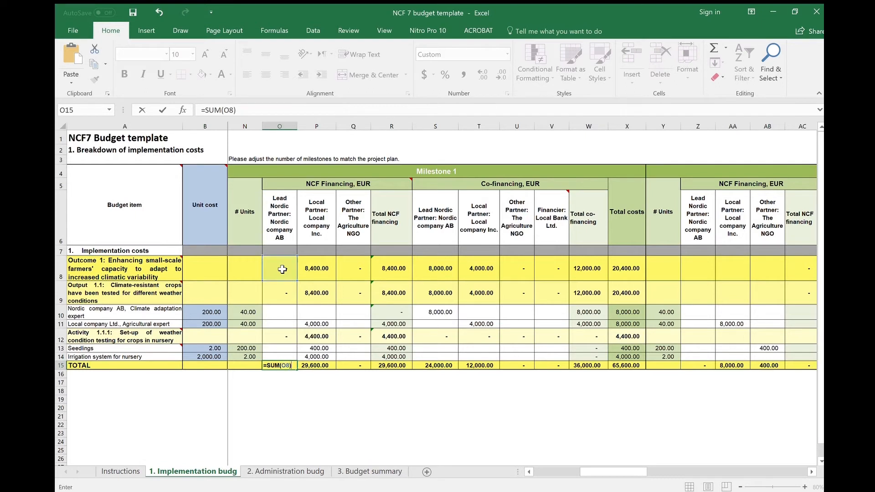
{"action": "key", "text": "Return"}
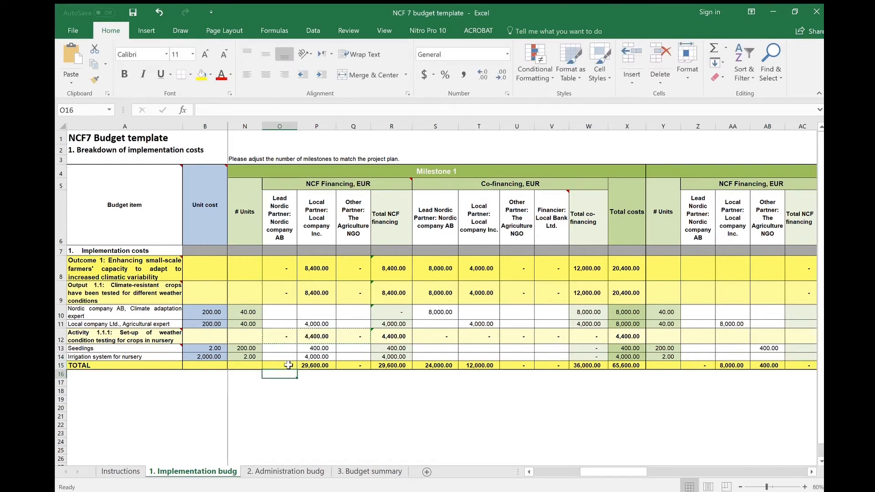
{"action": "left_click", "coordinate": [292, 366]}
{"action": "left_click_drag", "start_coordinate": [297, 370], "coordinate": [637, 374]}
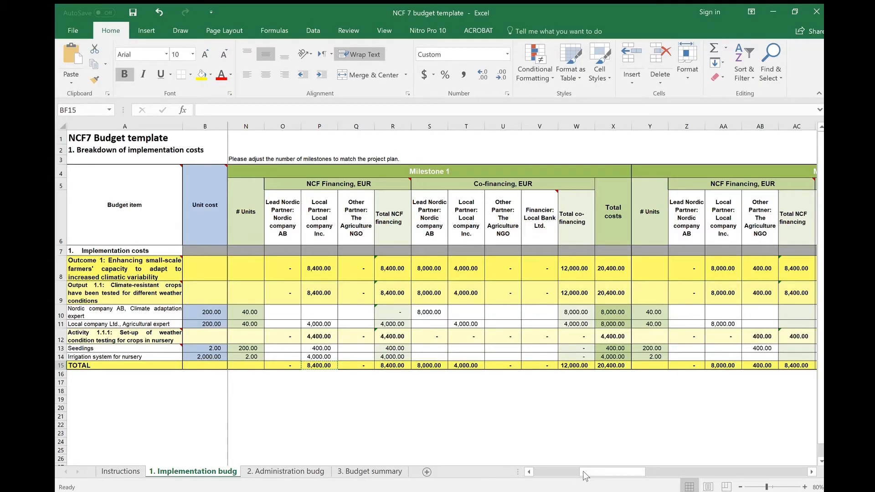
- Examine the Output 1.1 and Activity 1.1.1 formulas in the Total implementation costs section, including partner sums and Total NCF financing
{"action": "left_click", "coordinate": [540, 474]}
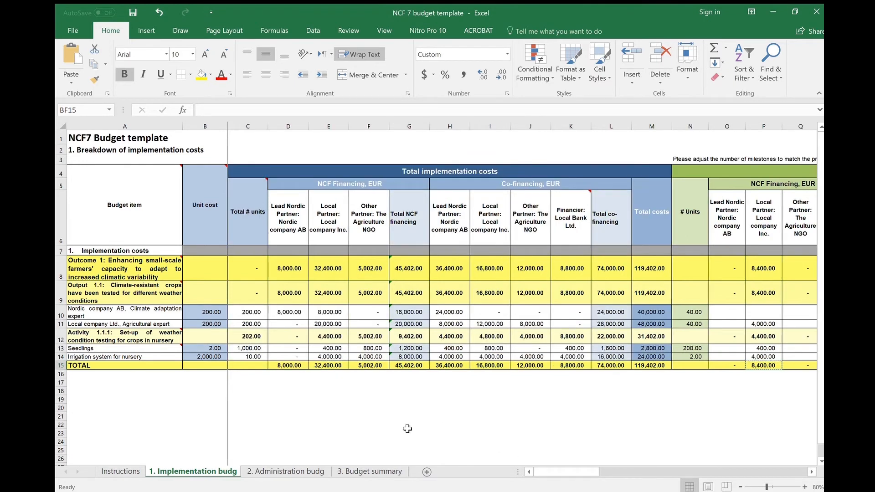
{"action": "left_click", "coordinate": [292, 296]}
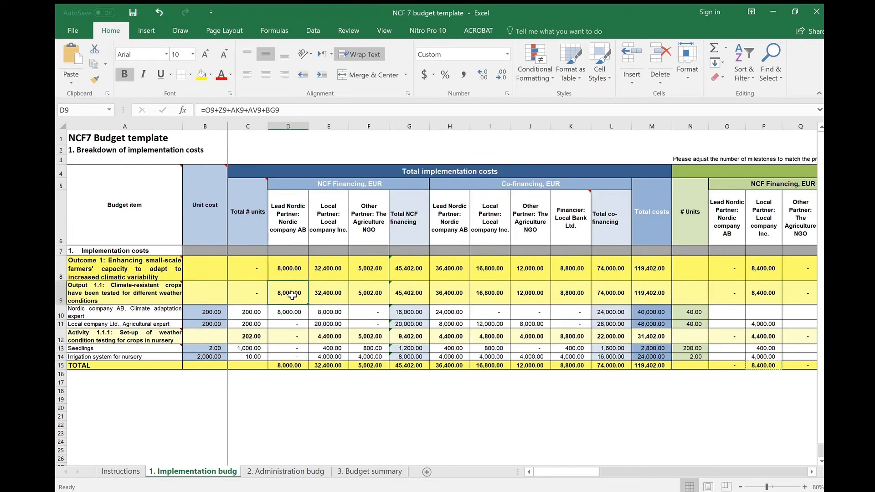
{"action": "left_click", "coordinate": [273, 114]}
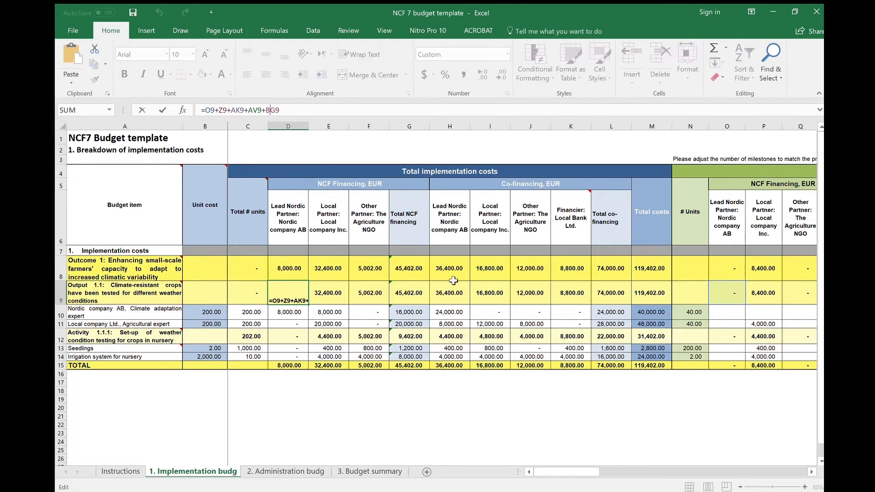
{"action": "key", "text": "Escape"}
{"action": "left_click", "coordinate": [416, 294]}
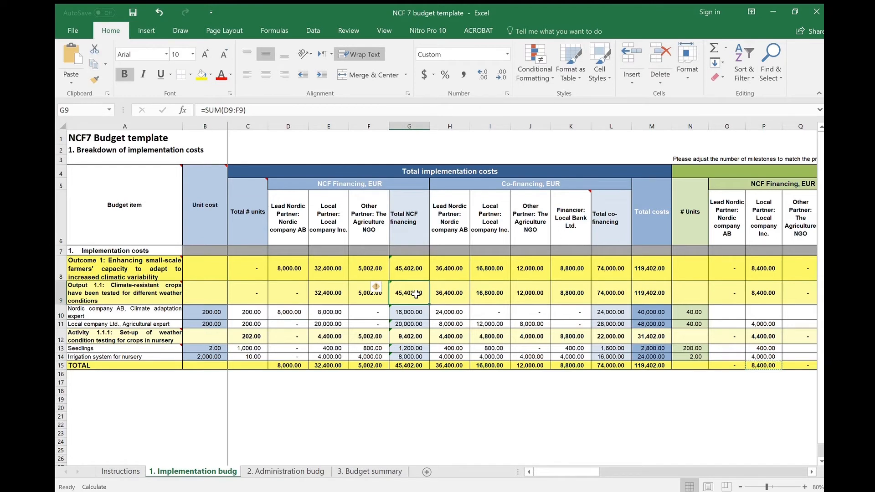
{"action": "left_click", "coordinate": [230, 111]}
{"action": "key", "text": "Escape"}
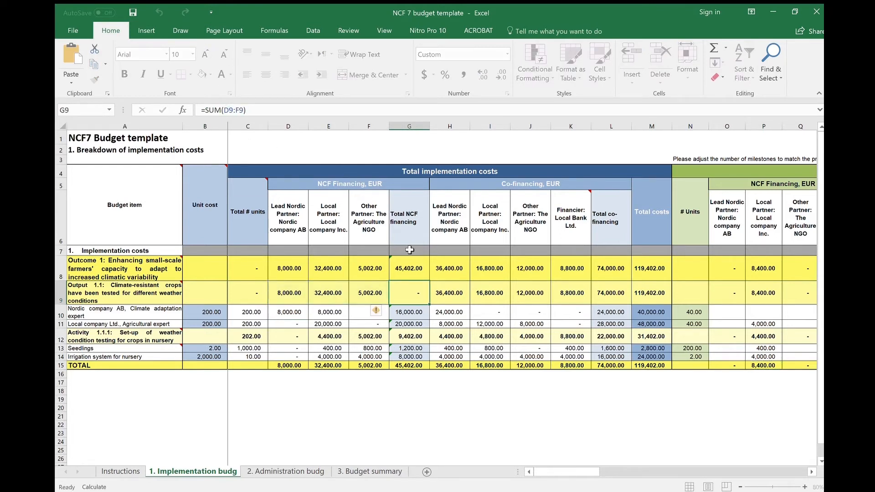
{"action": "key", "text": "Return"}
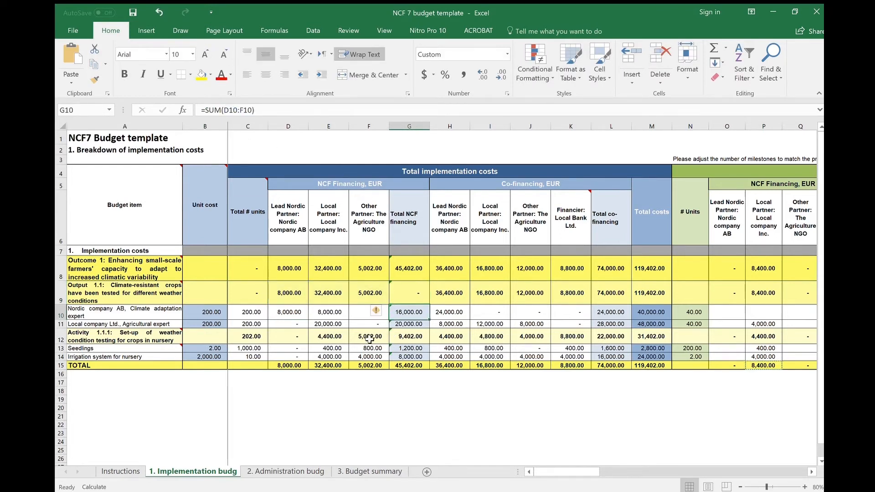
{"action": "left_click", "coordinate": [369, 338]}
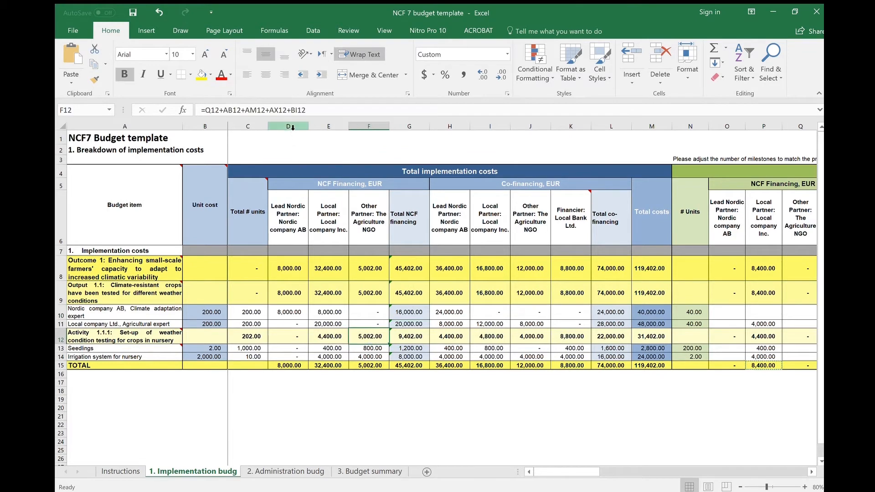
{"action": "left_click", "coordinate": [373, 349]}
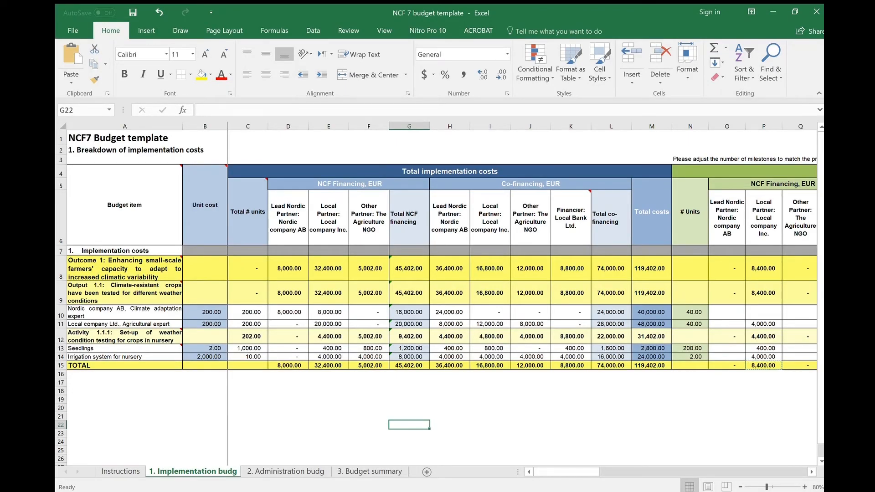
- Look over the total and Milestone 1 columns of the administration budget sheet
{"action": "left_click", "coordinate": [268, 472]}
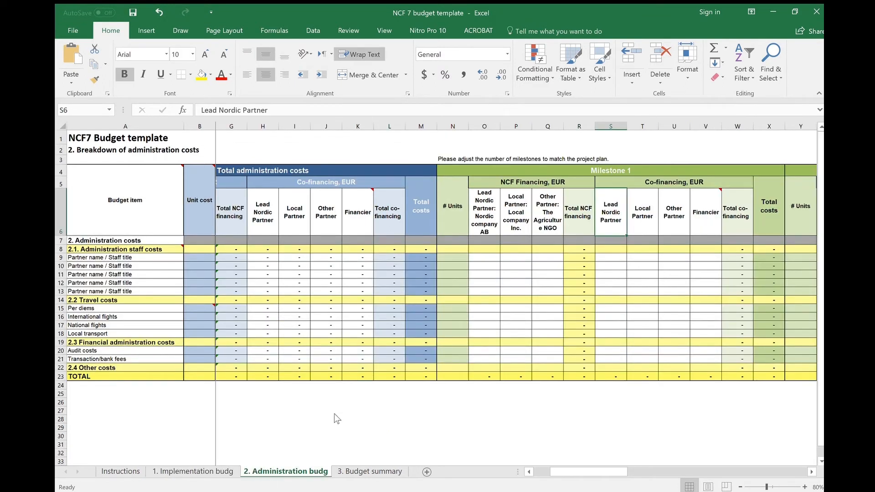
{"action": "left_click", "coordinate": [536, 471]}
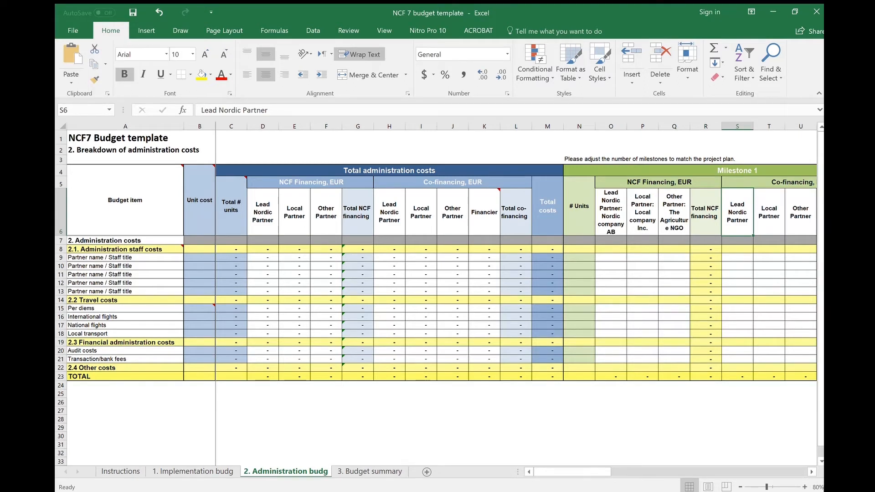
{"action": "left_click", "coordinate": [812, 472]}
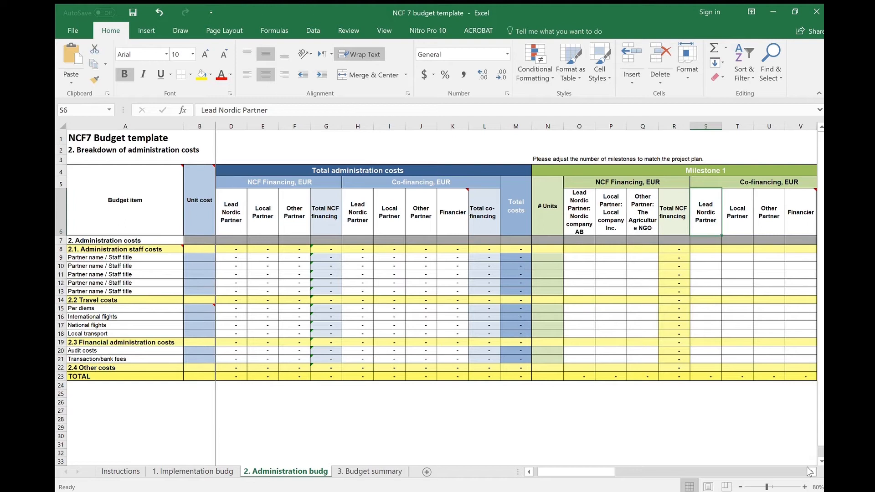
{"action": "left_click", "coordinate": [810, 471]}
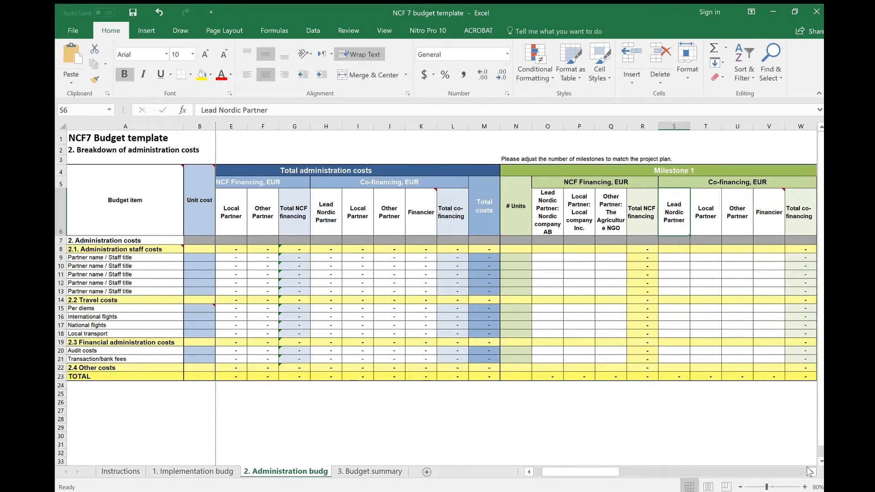
{"action": "left_click", "coordinate": [810, 472]}
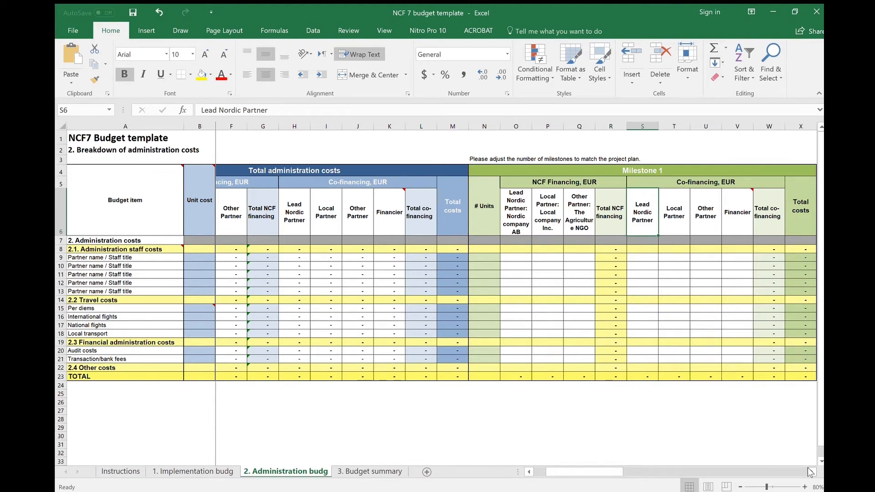
{"action": "left_click", "coordinate": [810, 471]}
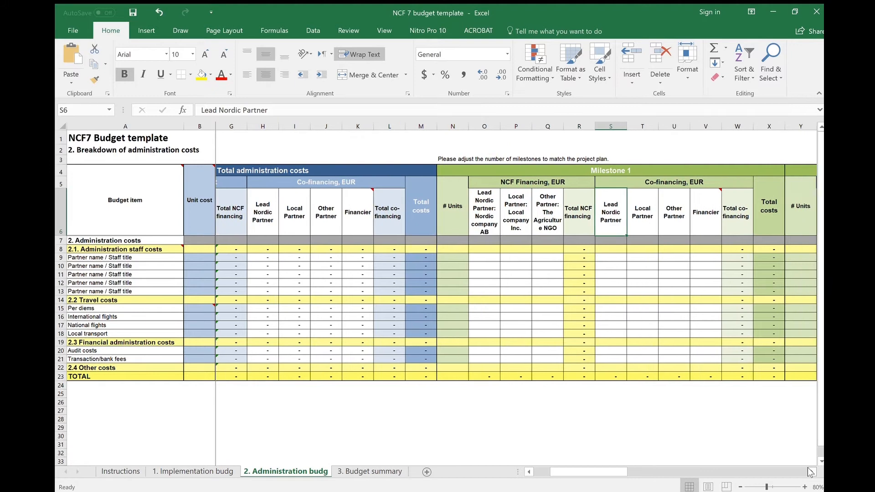
{"action": "left_click", "coordinate": [810, 472]}
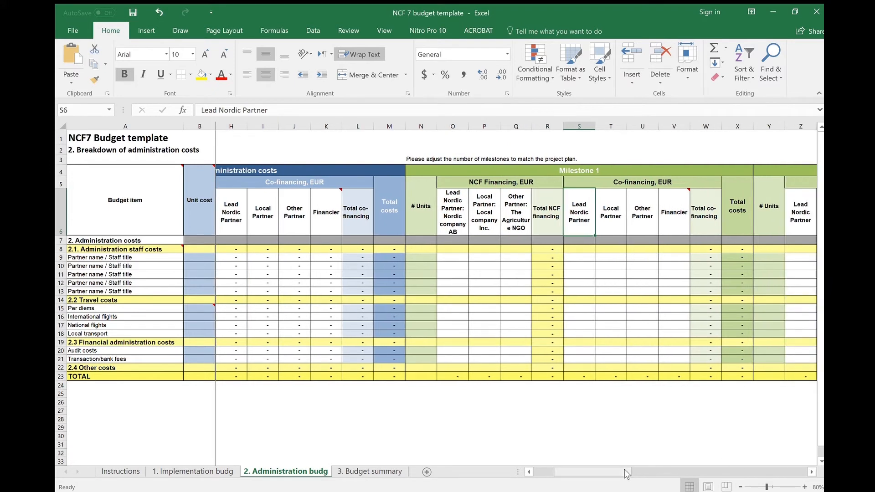
{"action": "left_click_drag", "start_coordinate": [627, 474], "coordinate": [572, 475]}
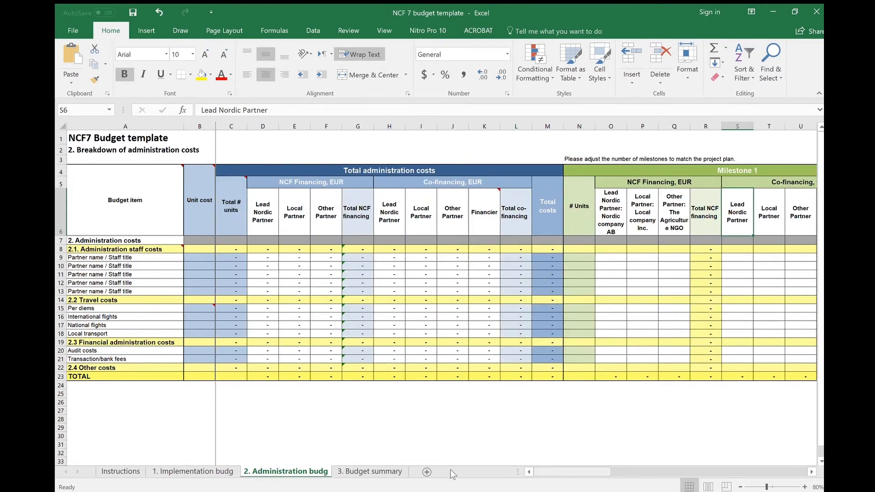
- Copy the financing and partner name headers, from the totals section through Milestone 1, from the implementation sheet into the administration sheet starting at D5
{"action": "left_click", "coordinate": [179, 472]}
{"action": "left_click_drag", "start_coordinate": [283, 232], "coordinate": [655, 221]}
{"action": "key", "text": "ctrl+c"}
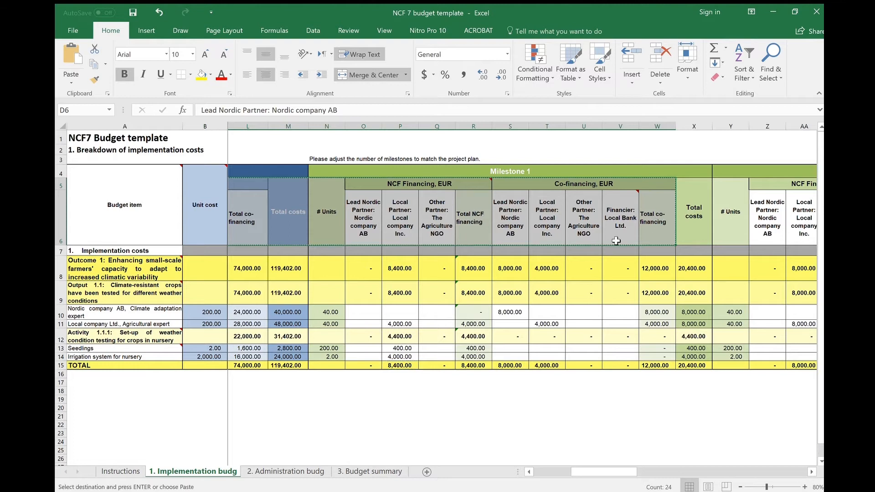
{"action": "left_click", "coordinate": [290, 472]}
{"action": "left_click", "coordinate": [292, 472]}
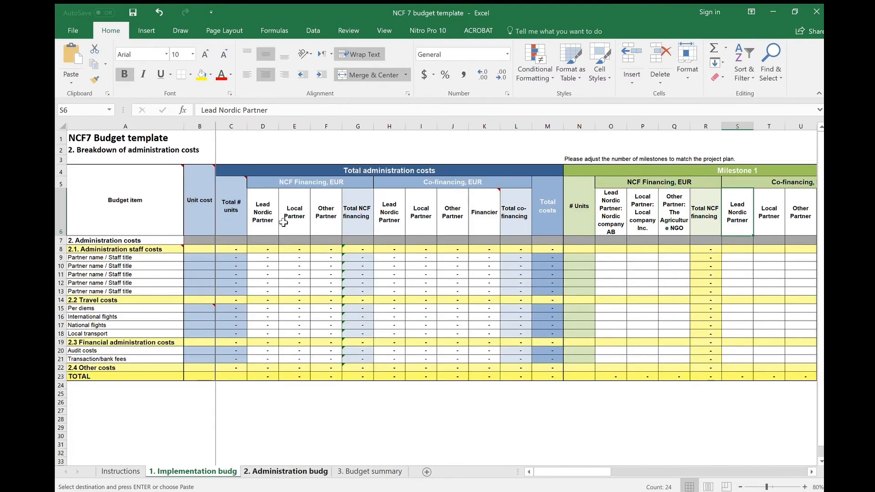
{"action": "left_click", "coordinate": [267, 182]}
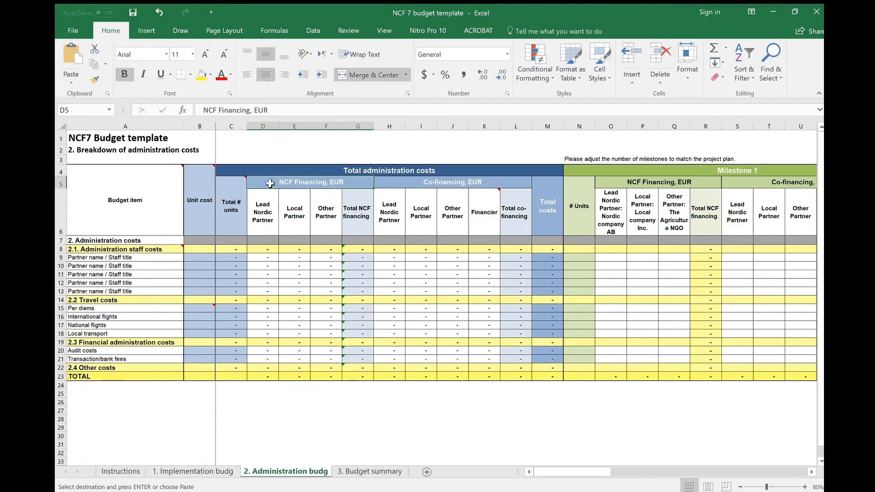
{"action": "key", "text": "ctrl+v"}
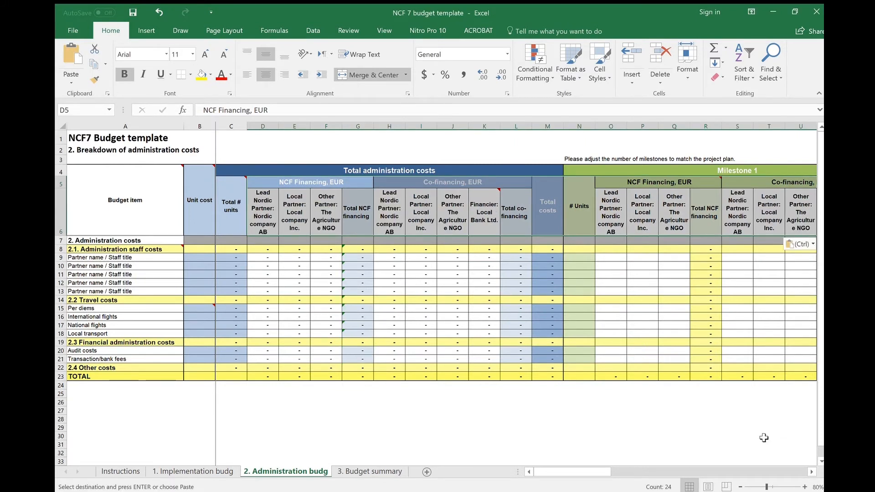
- Copy Milestone 1's NCF financing and Co-financing partner headers into Milestone 2 of the administration sheet
{"action": "left_click_drag", "start_coordinate": [591, 471], "coordinate": [624, 464]}
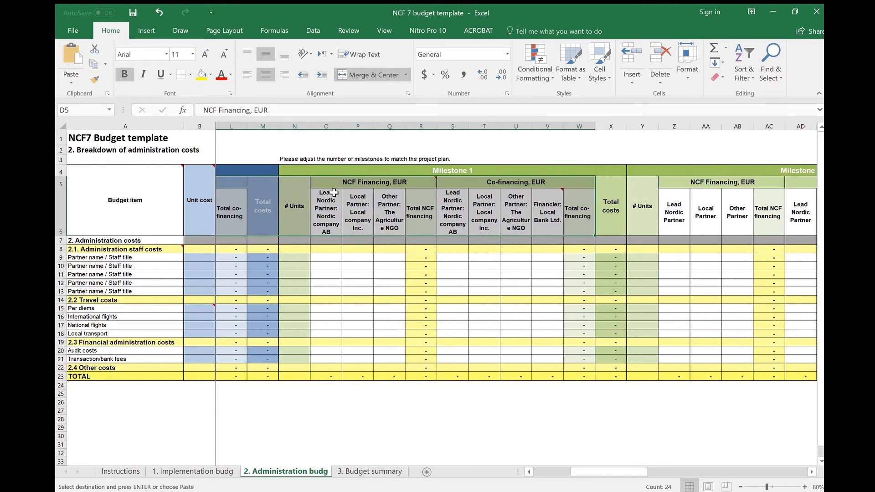
{"action": "left_click_drag", "start_coordinate": [323, 183], "coordinate": [568, 222]}
{"action": "key", "text": "ctrl+c"}
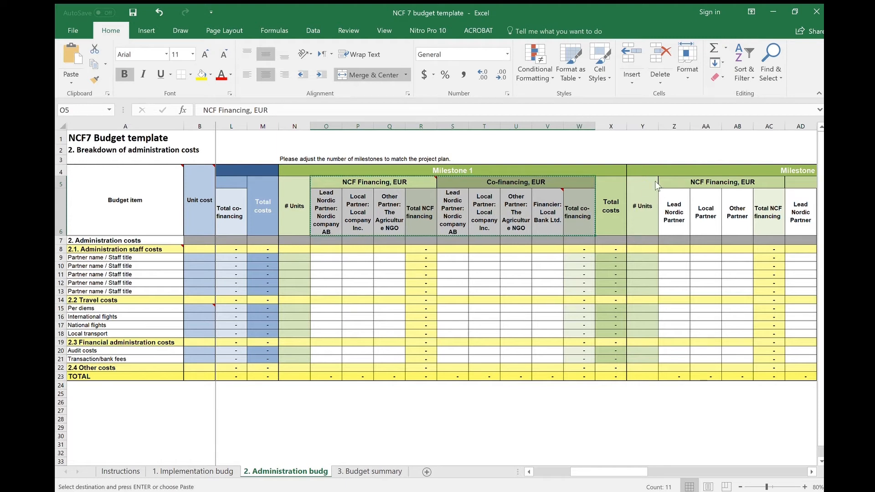
{"action": "left_click", "coordinate": [667, 183]}
{"action": "key", "text": "ctrl+v"}
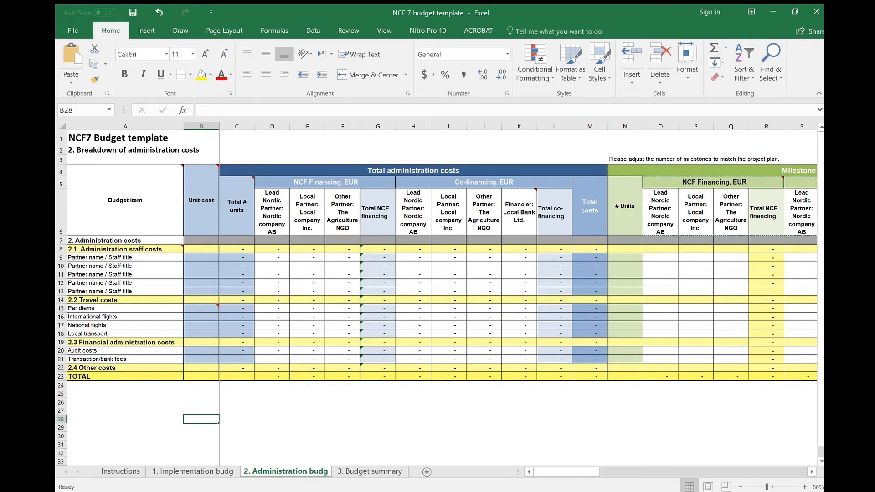
- Examine the administration budget item categories 2.1 to 2.4 and the note on Administration staff costs
{"action": "left_click", "coordinate": [107, 208]}
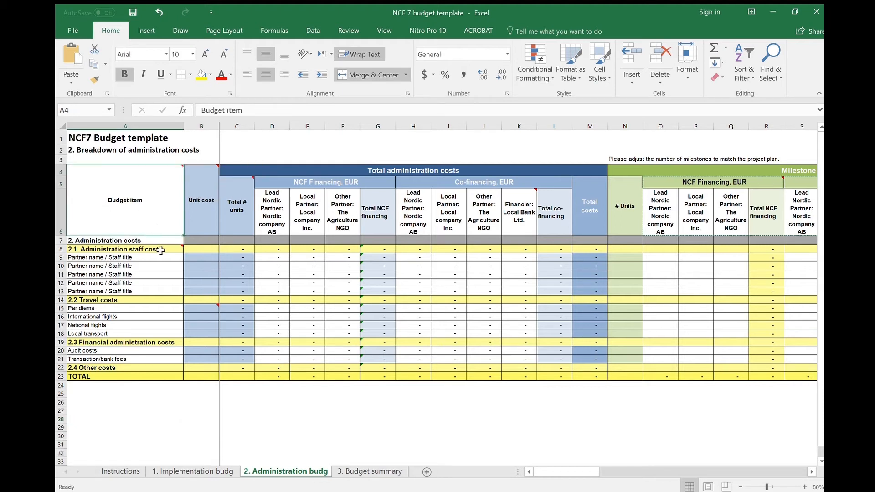
{"action": "mouse_move", "coordinate": [167, 252]}
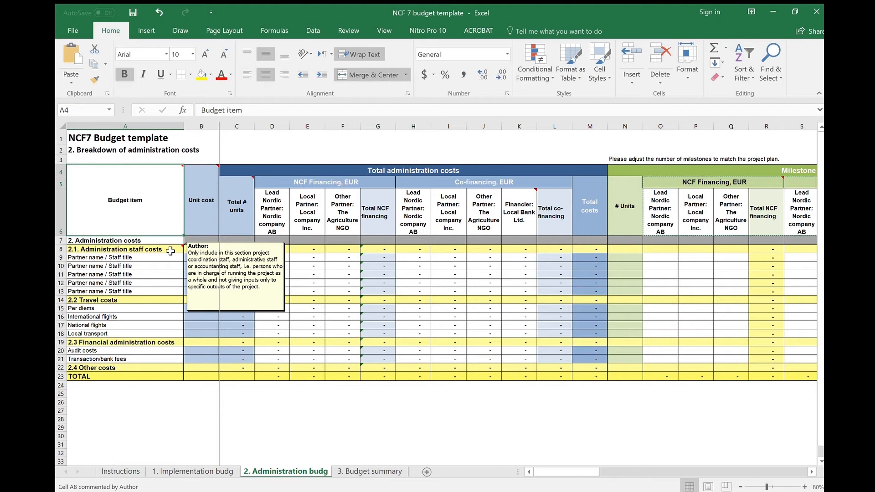
{"action": "left_click", "coordinate": [170, 250]}
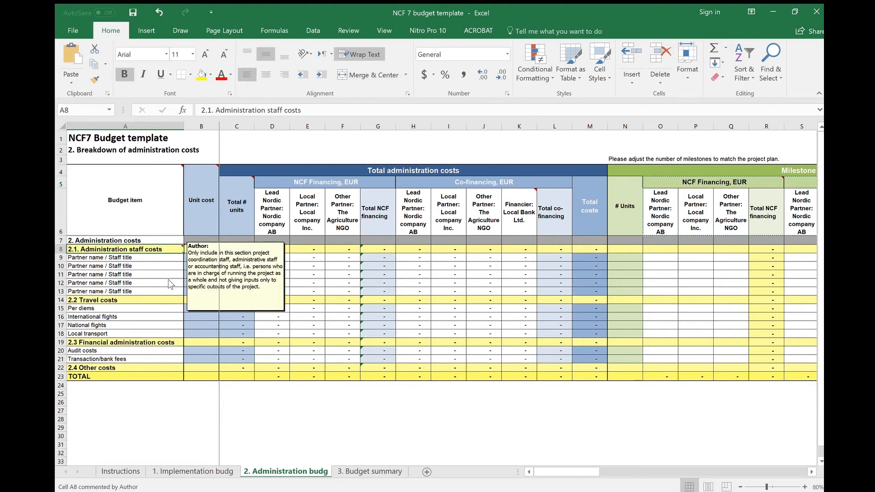
{"action": "left_click", "coordinate": [170, 302]}
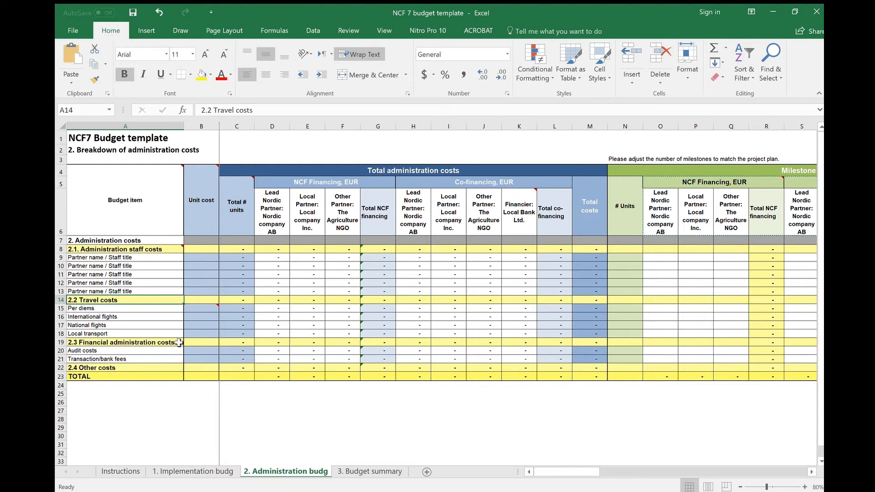
{"action": "left_click", "coordinate": [180, 343]}
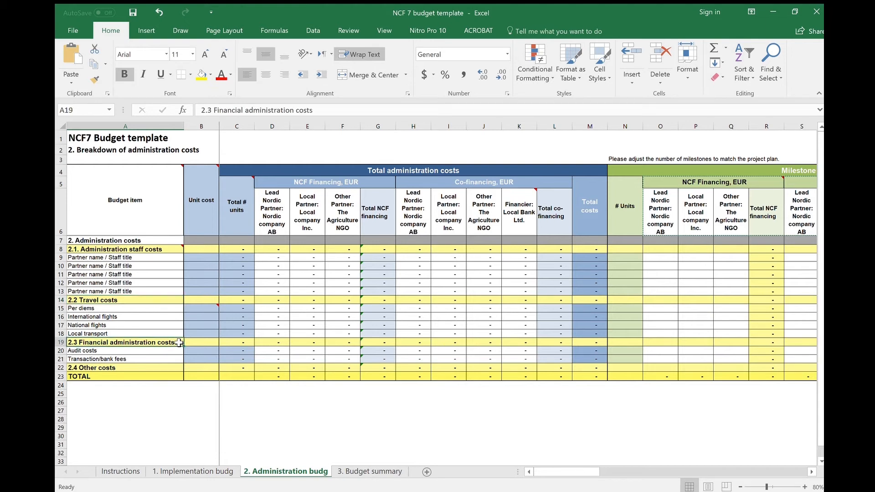
{"action": "left_click", "coordinate": [176, 367]}
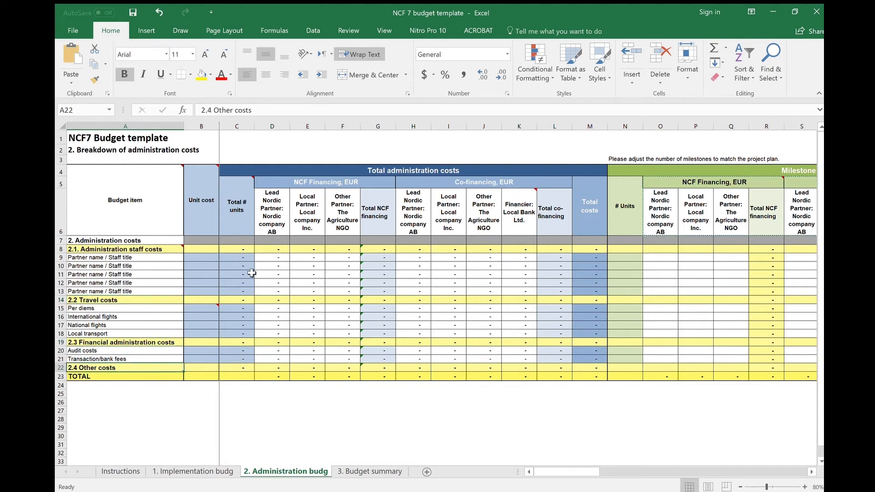
{"action": "left_click", "coordinate": [137, 258]}
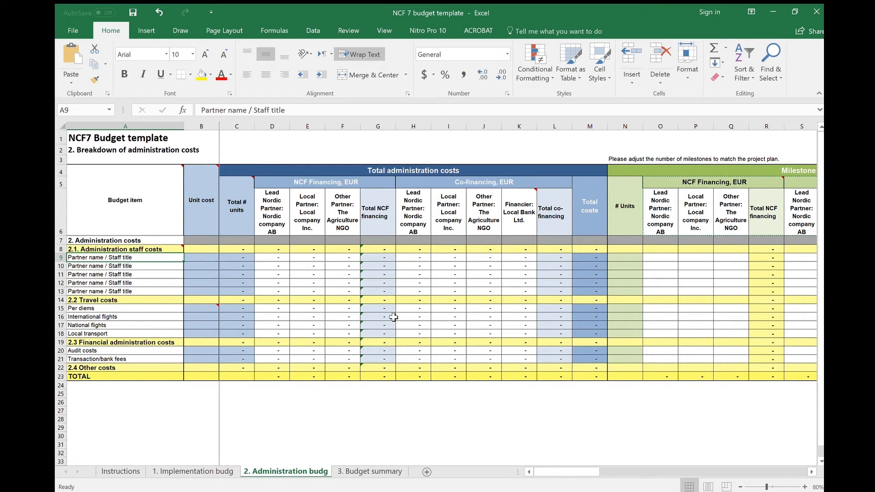
- Label the first administration staff item in A9 as "Nordic company AB, Project administrator"
{"action": "type", "text": "Nor"}
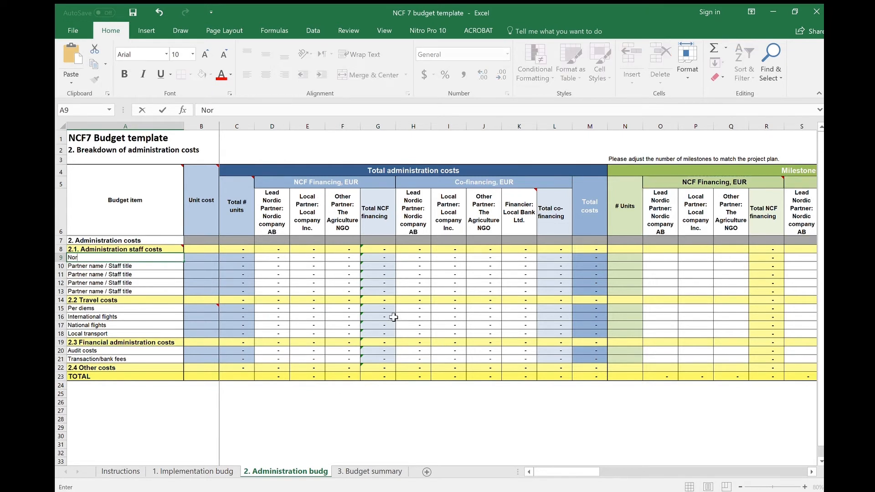
{"action": "type", "text": "dic company AB, "}
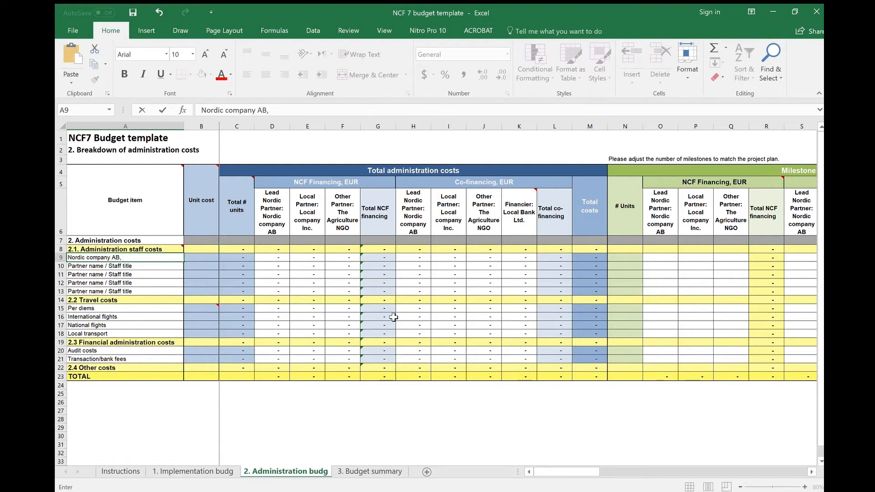
{"action": "type", "text": "Project administrator"}
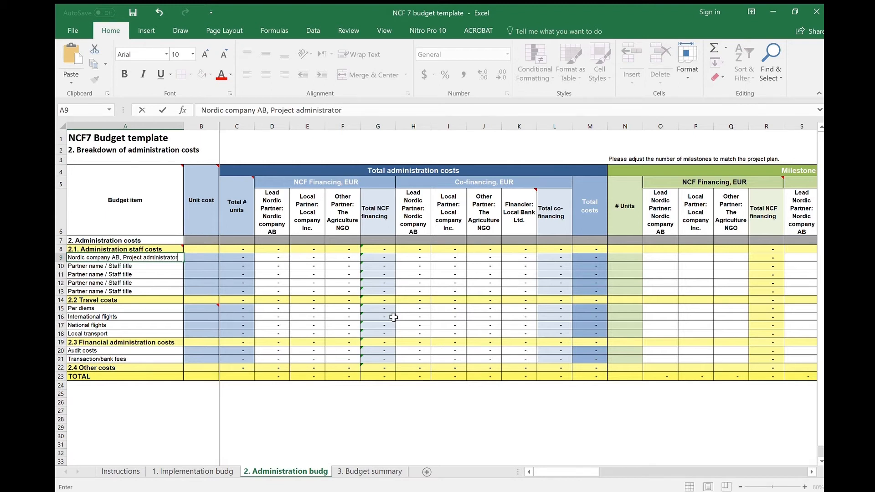
{"action": "key", "text": "Return"}
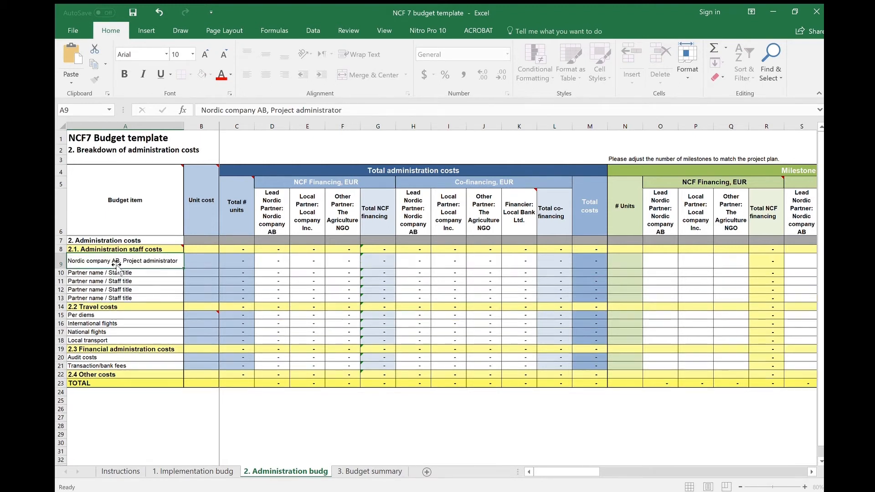
- Label the second administration staff item in A10 as "Local company Inc., Project coordinator"
{"action": "left_click", "coordinate": [120, 276]}
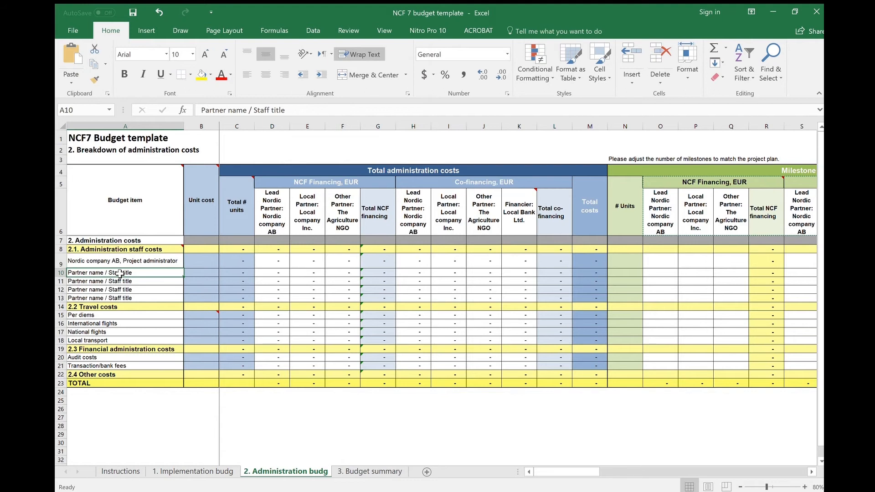
{"action": "type", "text": "Local "}
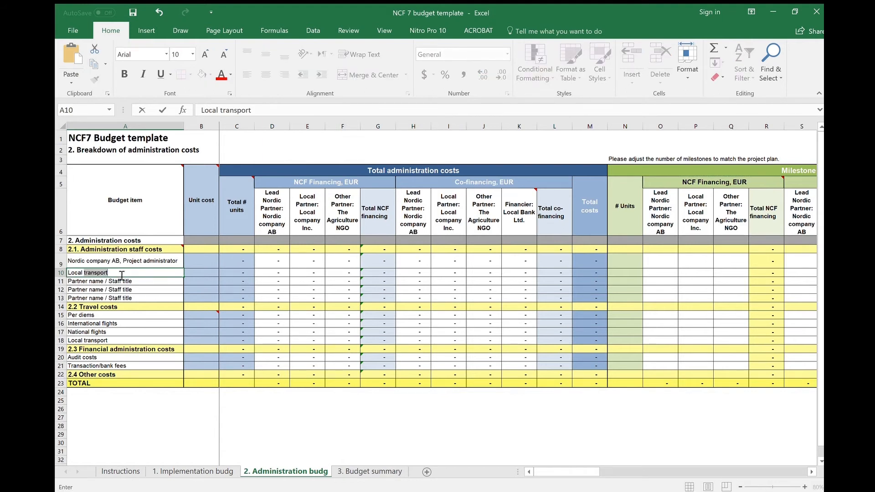
{"action": "type", "text": "company Inc."}
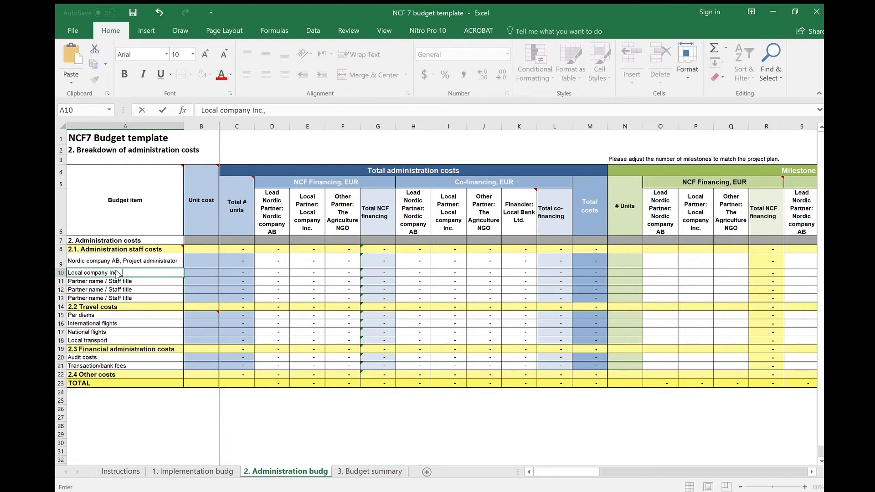
{"action": "type", "text": ", Project coordinator"}
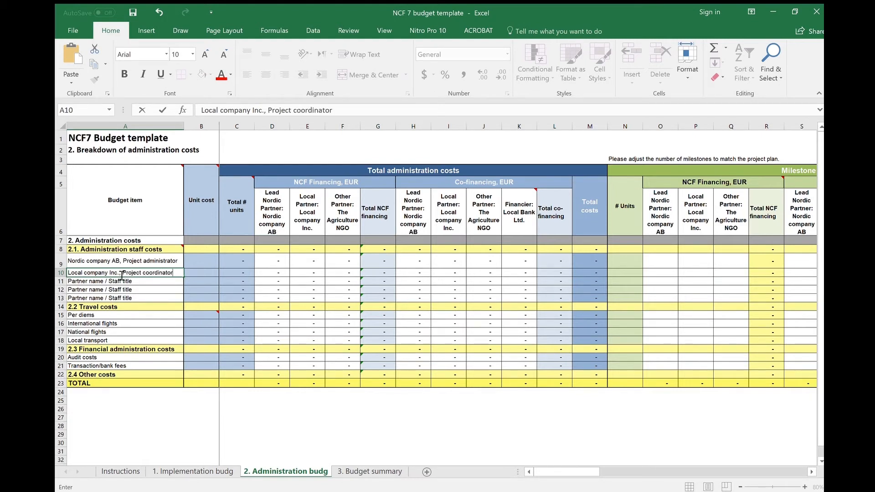
- Delete the three unused "Partner name / Staff title" rows 11 to 13 from the administration staff costs
{"action": "left_click", "coordinate": [103, 296]}
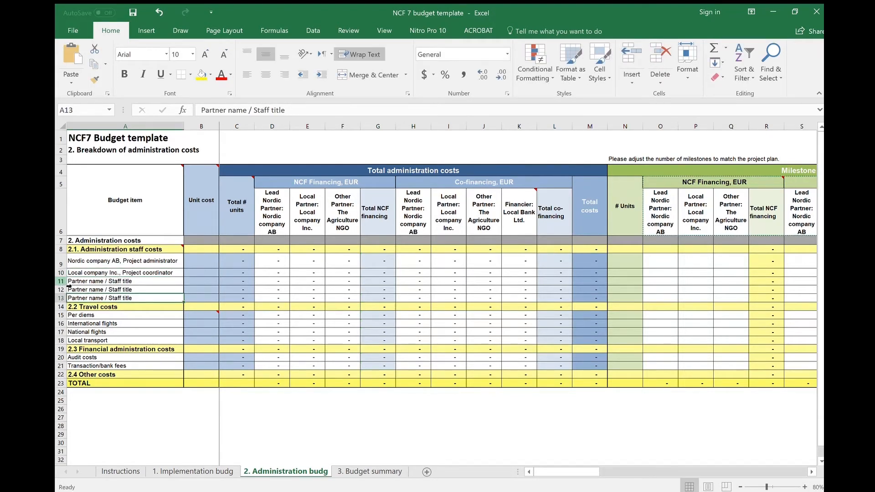
{"action": "left_click_drag", "start_coordinate": [64, 282], "coordinate": [63, 298]}
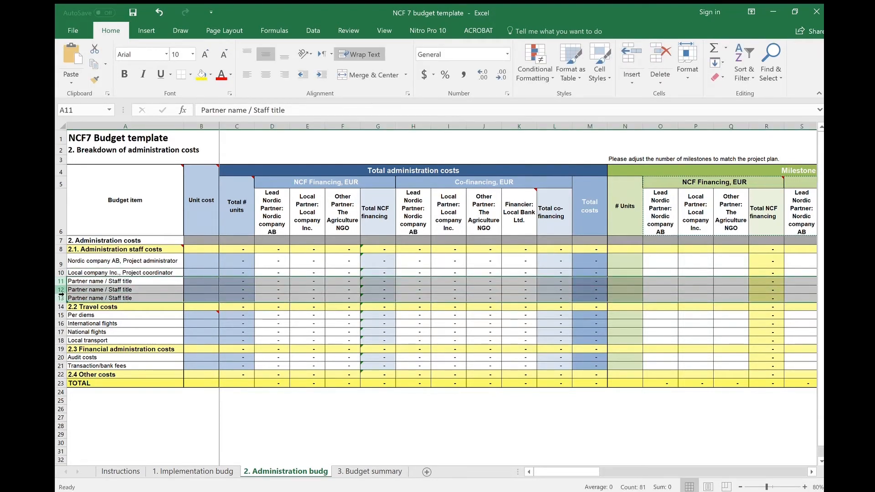
{"action": "key", "text": "ctrl+minus"}
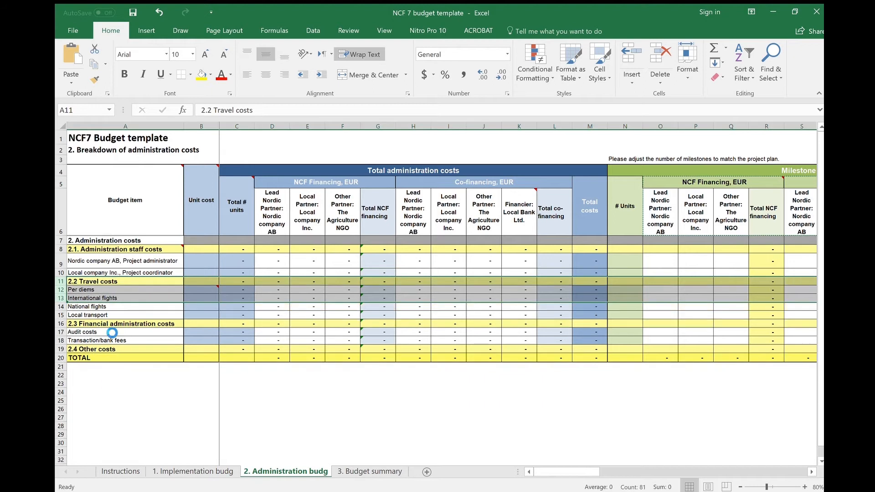
- Set the unit cost to 200 for both the project administrator and the project coordinator
{"action": "left_click", "coordinate": [123, 290]}
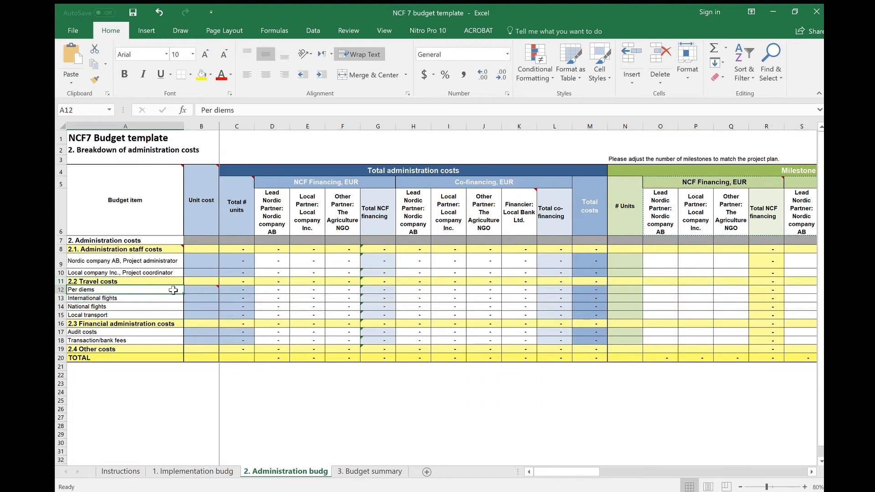
{"action": "left_click", "coordinate": [198, 262]}
{"action": "type", "text": "200"}
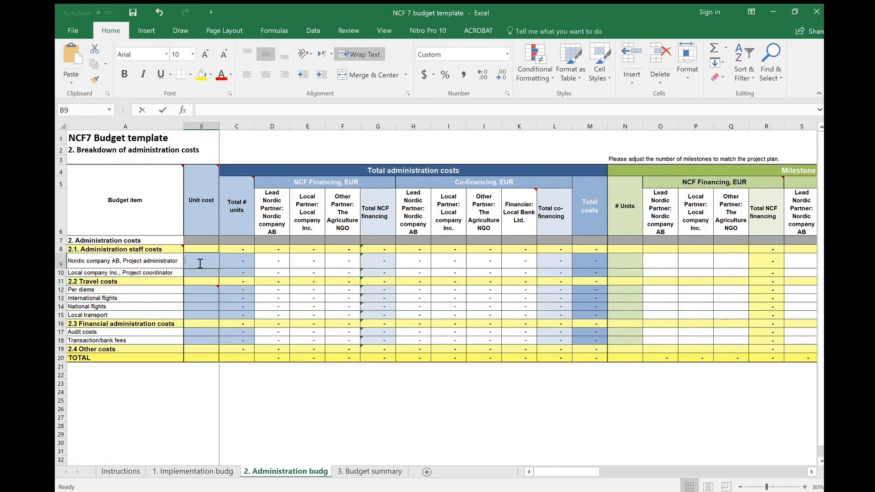
{"action": "key", "text": "Return"}
{"action": "type", "text": "200"}
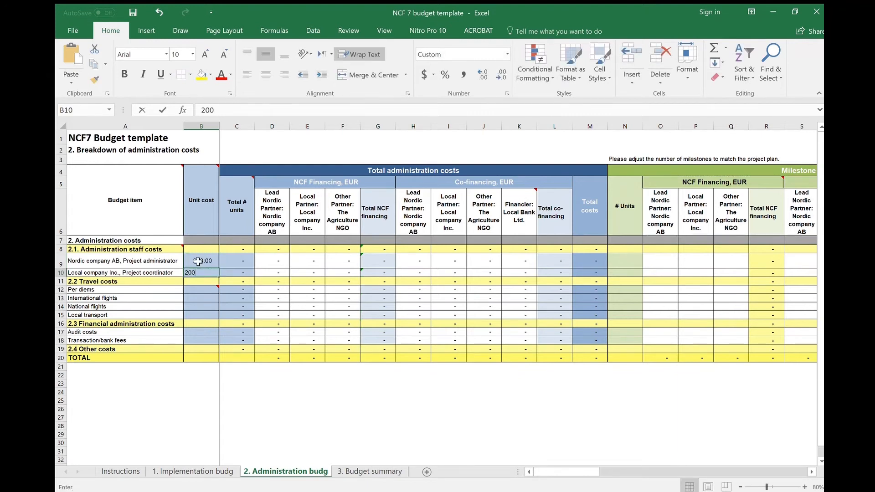
{"action": "key", "text": "Return"}
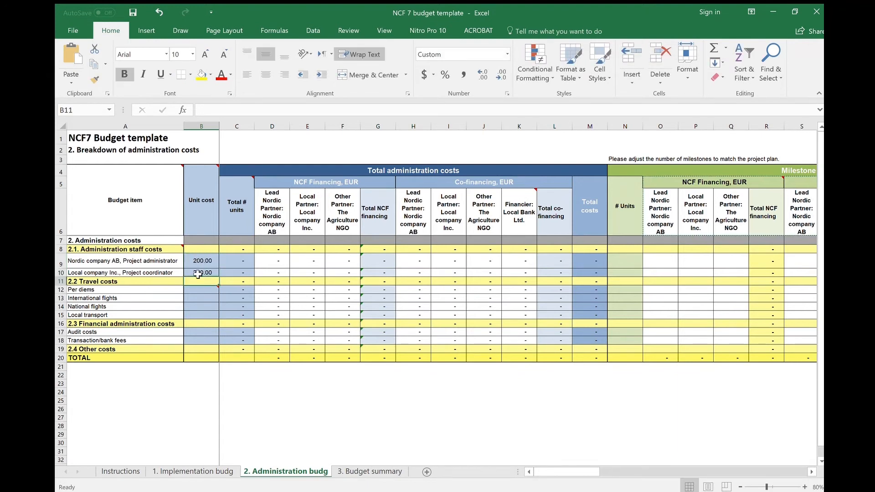
- Enter the travel unit costs: 50 for per diems, 1200 for international flights, 300 for national flights and 0,1 for local transport
{"action": "left_click", "coordinate": [206, 289]}
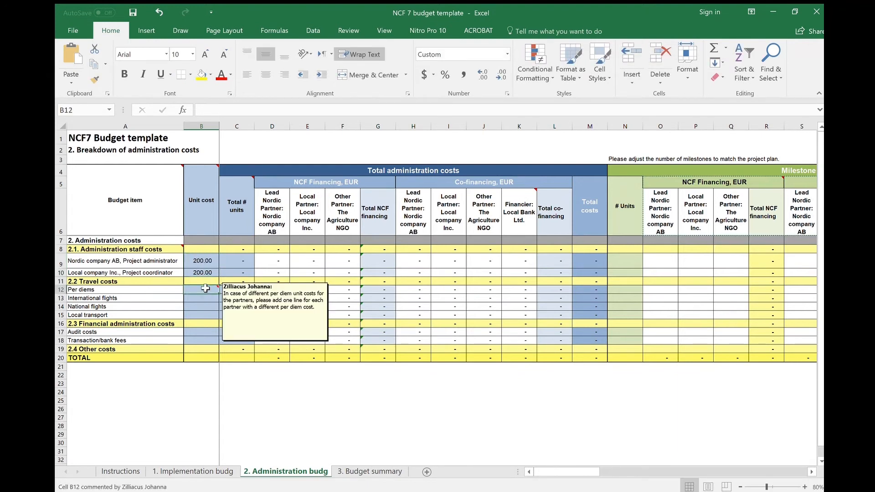
{"action": "type", "text": "50"}
{"action": "key", "text": "Return"}
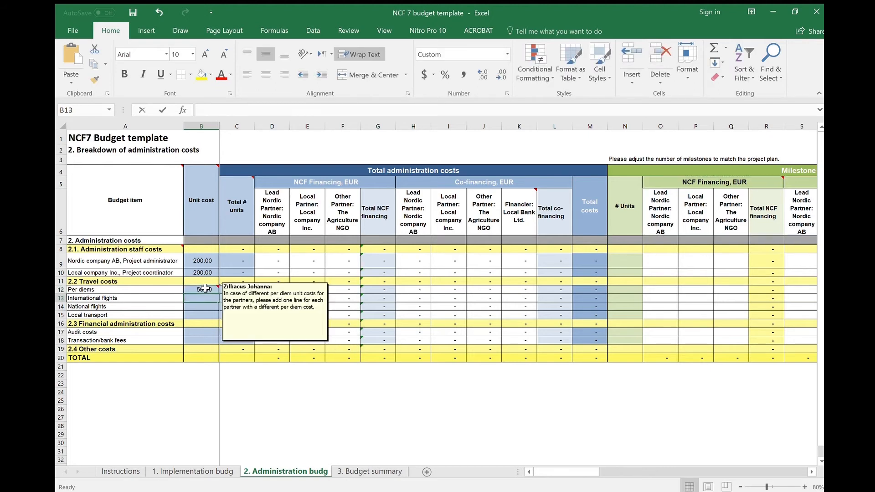
{"action": "type", "text": "1200"}
{"action": "key", "text": "Return"}
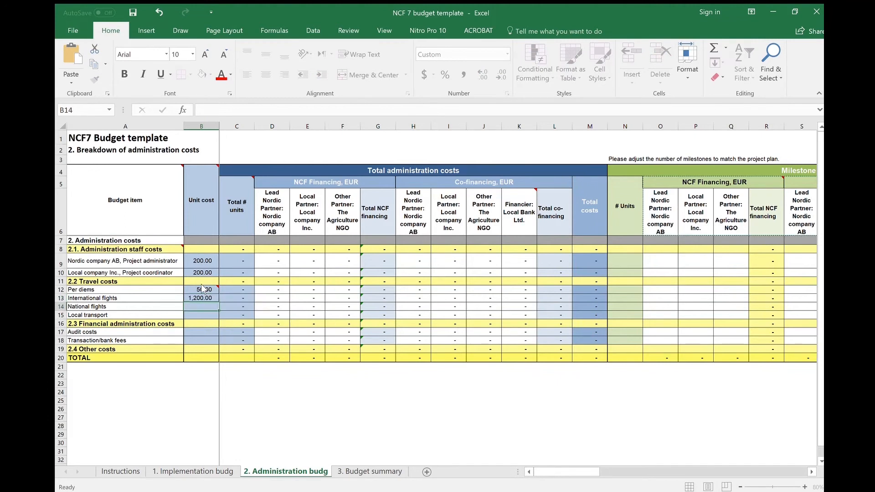
{"action": "type", "text": "300"}
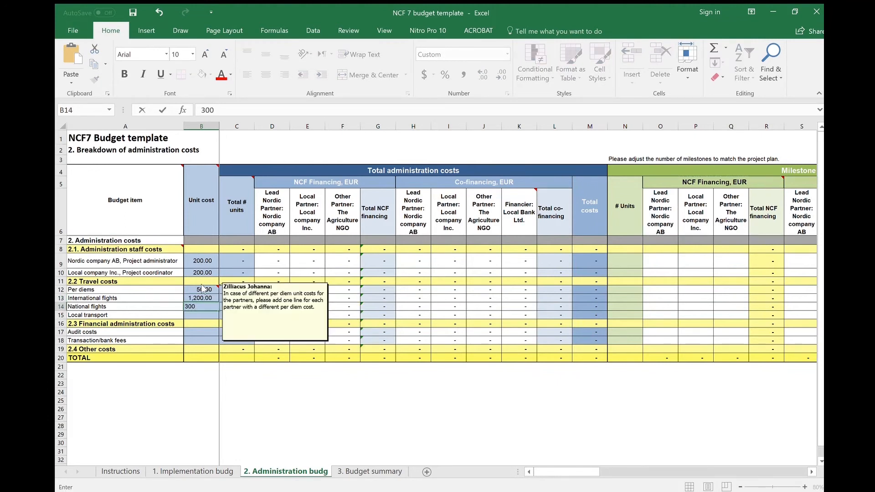
{"action": "key", "text": "Return"}
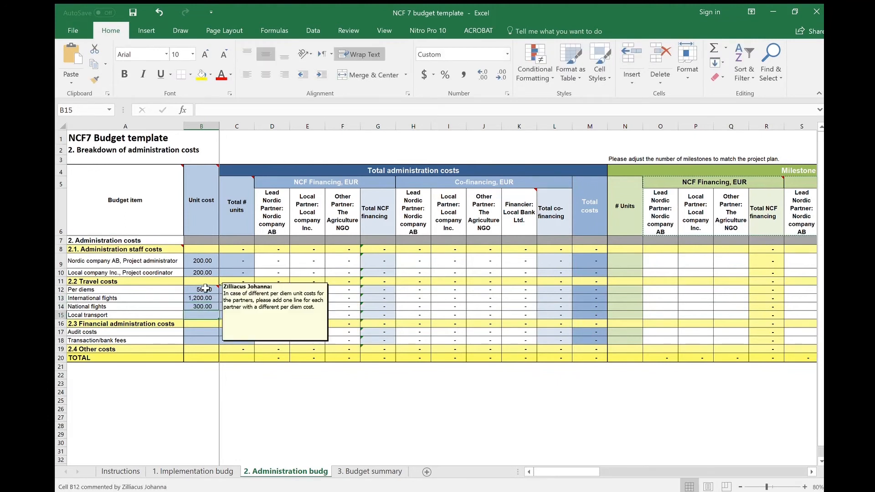
{"action": "type", "text": "0,1"}
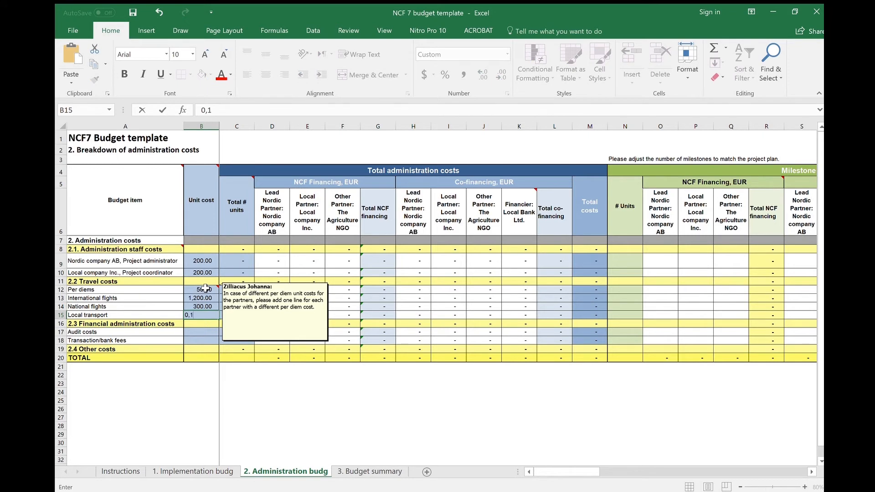
{"action": "key", "text": "Return"}
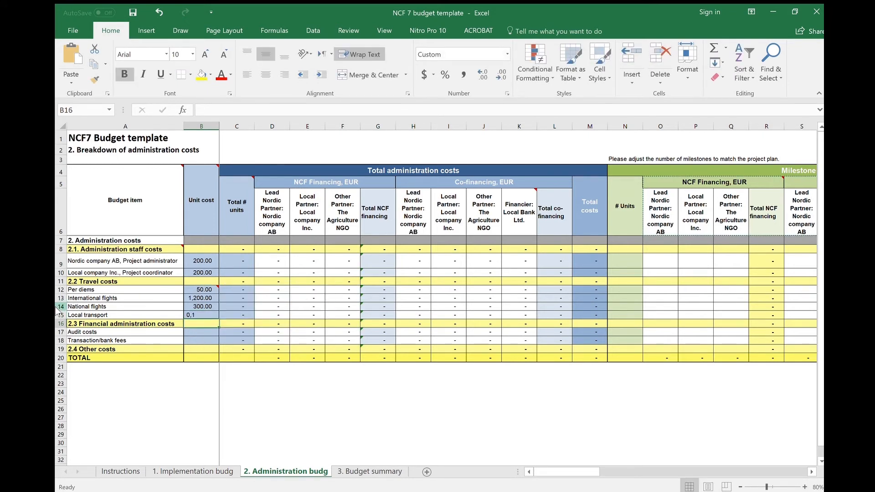
- Extend the local transport item's label to "Local transport to project site (gasoline cost/km)"
{"action": "double_click", "coordinate": [114, 316]}
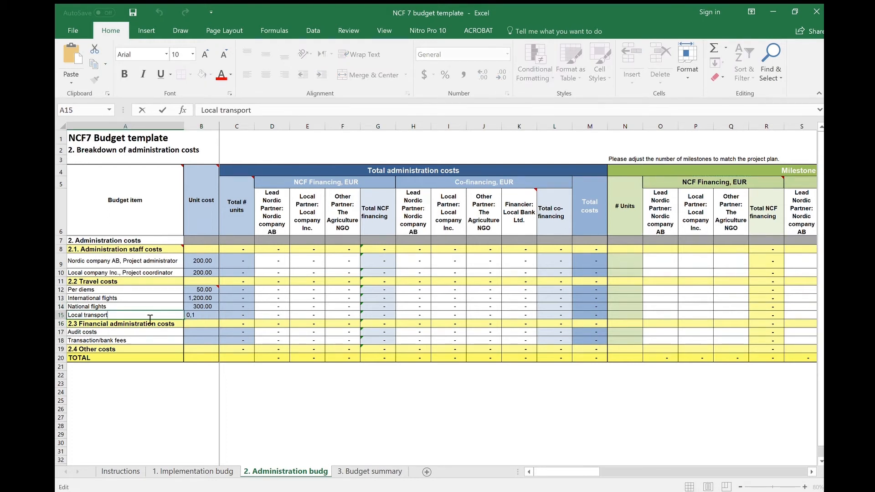
{"action": "type", "text": "to project site (gasol"}
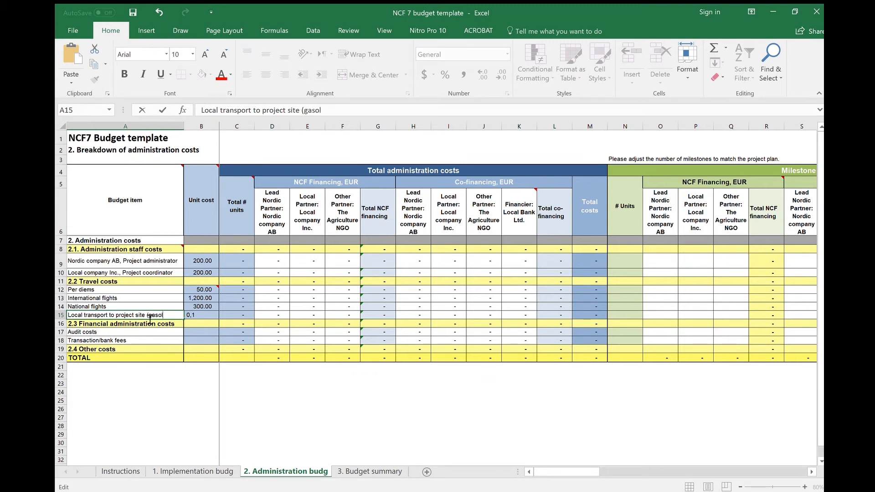
{"action": "type", "text": "ine cost/k"}
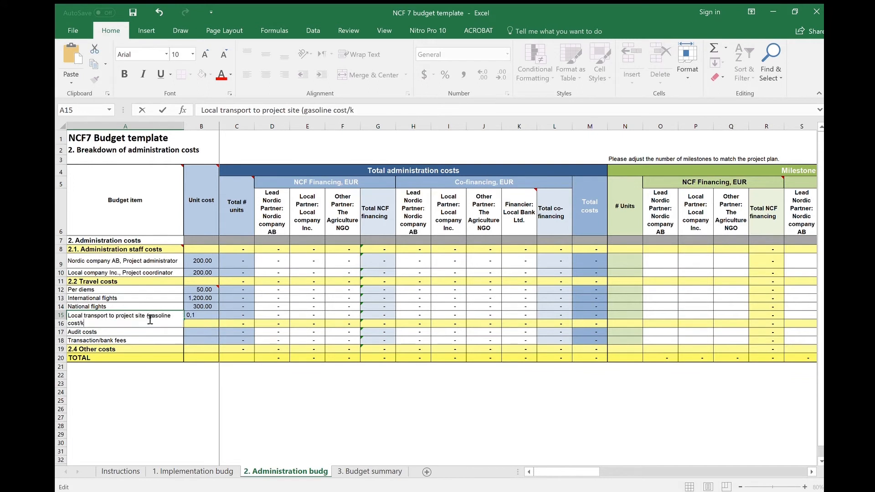
{"action": "type", "text": "m)"}
{"action": "key", "text": "Return"}
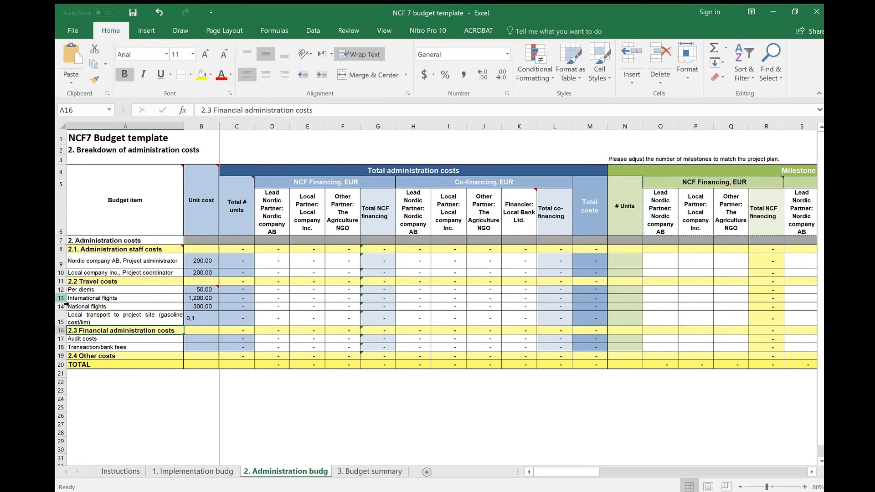
- Insert a row above International flights for the item "Per diems, local partner" with a unit cost of 40
{"action": "left_click", "coordinate": [63, 299]}
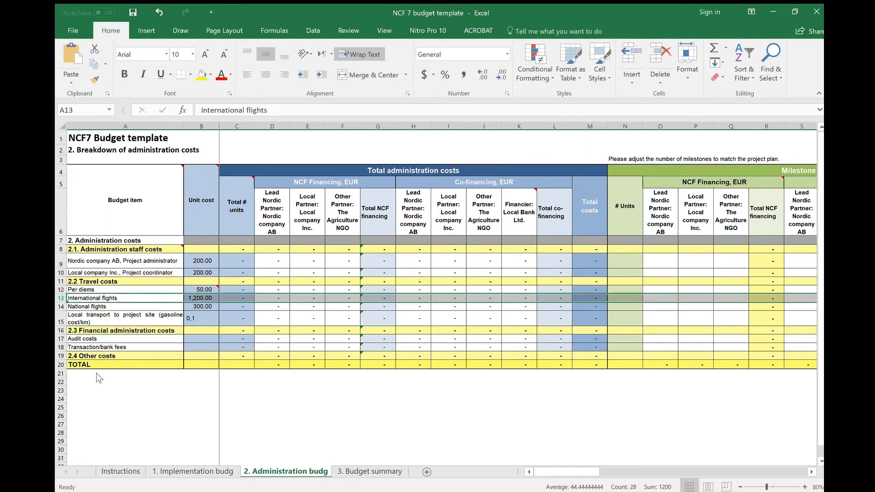
{"action": "key", "text": "ctrl+shift+plus"}
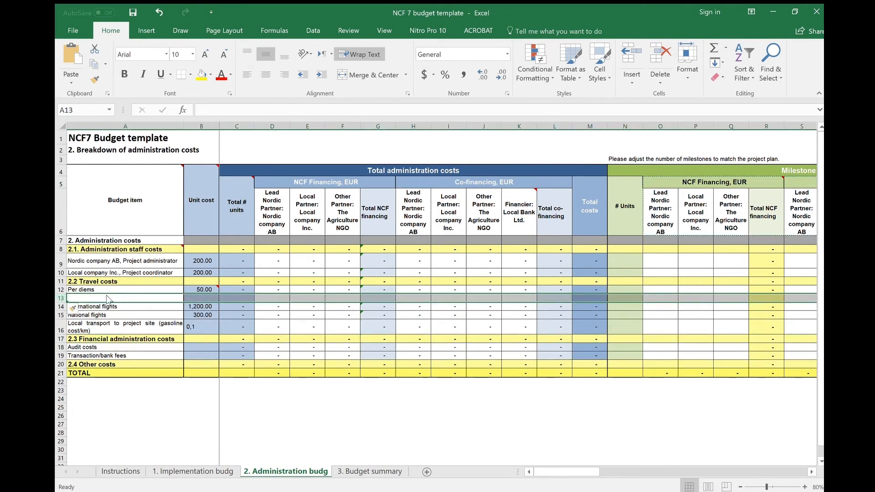
{"action": "double_click", "coordinate": [112, 300]}
{"action": "type", "text": "Per diems"}
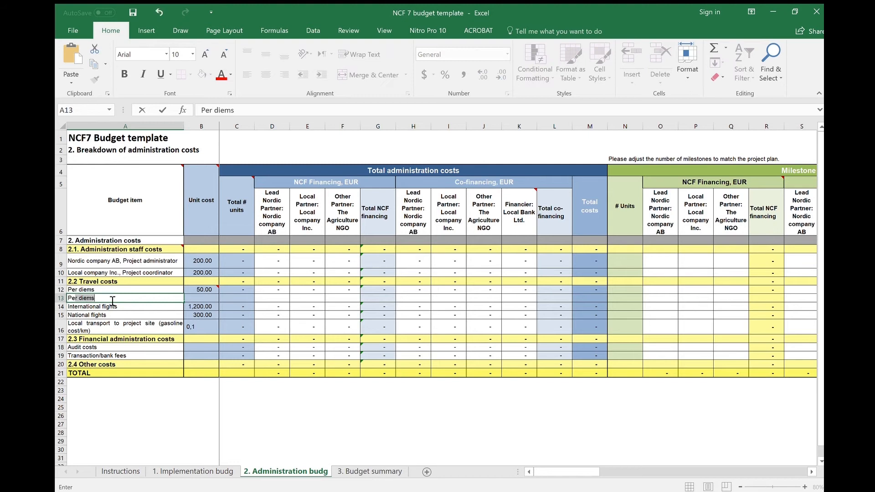
{"action": "type", "text": ", local partner"}
{"action": "key", "text": "Tab"}
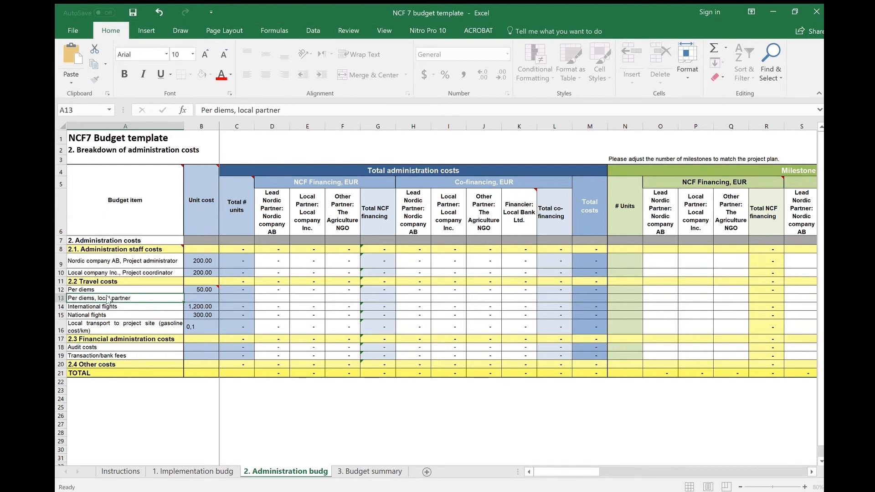
{"action": "type", "text": "40"}
{"action": "key", "text": "Return"}
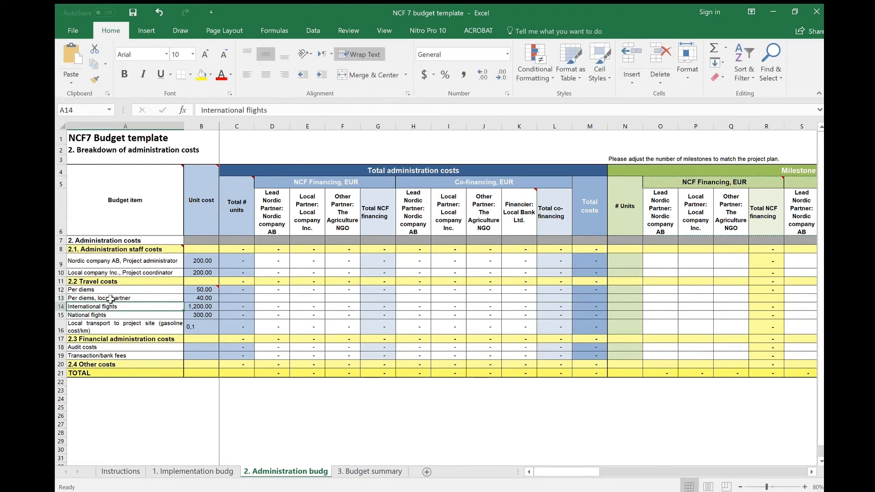
- Extend the original per diems item's label in A12 to "Per diems, Lead Nordic partner"
{"action": "double_click", "coordinate": [105, 290]}
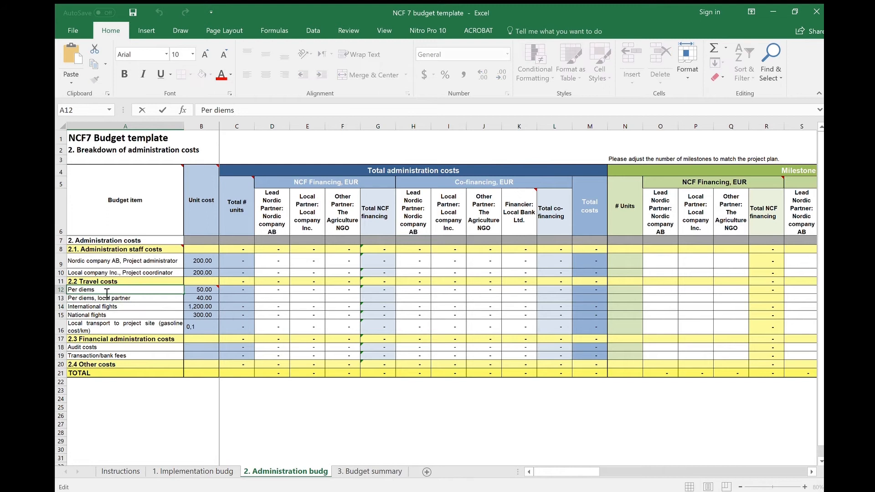
{"action": "type", "text": ", p"}
{"action": "type", "text": "Nord"}
{"action": "key", "text": "BackSpace"}
{"action": "key", "text": "BackSpace"}
{"action": "key", "text": "BackSpace"}
{"action": "key", "text": "BackSpace"}
{"action": "type", "text": "Lead Nordic partner"}
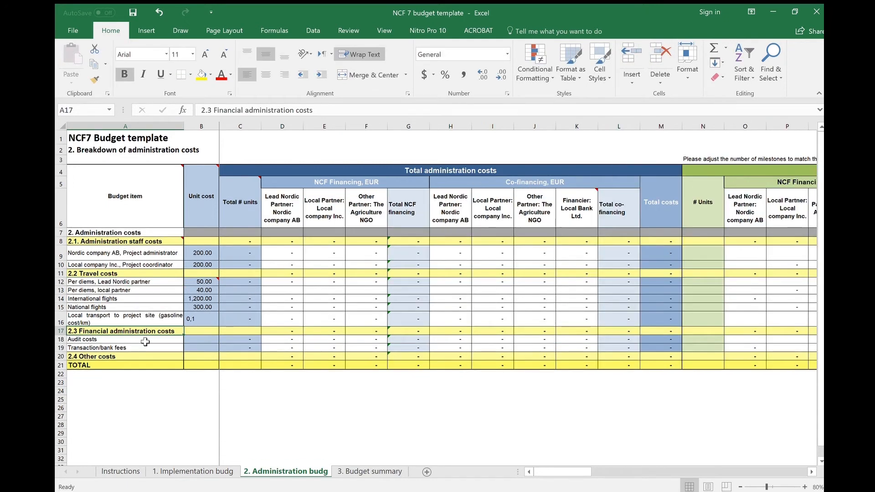
- Set the unit cost of Audit costs under Financial administration costs to 5000
{"action": "left_click", "coordinate": [146, 340]}
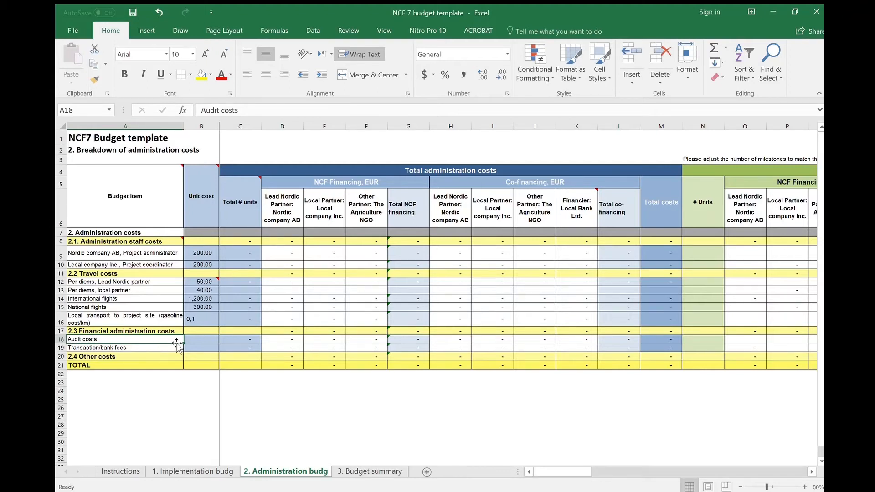
{"action": "left_click", "coordinate": [205, 339]}
{"action": "type", "text": "5000"}
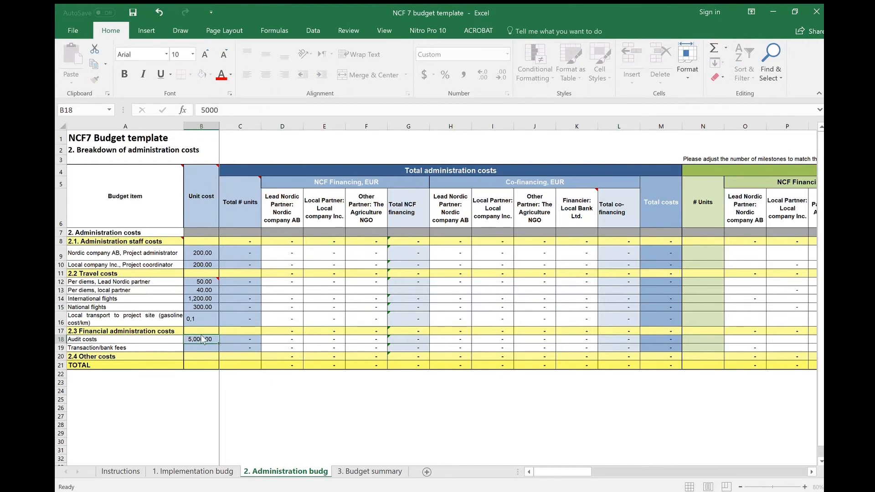
- Set the unit cost of Transaction/bank fees to 100 and delete the "2.4 Other costs" row
{"action": "key", "text": "Return"}
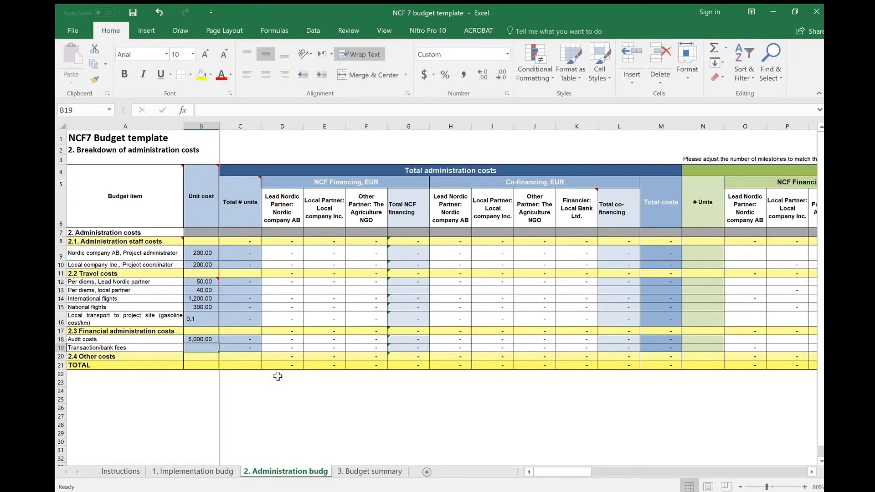
{"action": "type", "text": "100"}
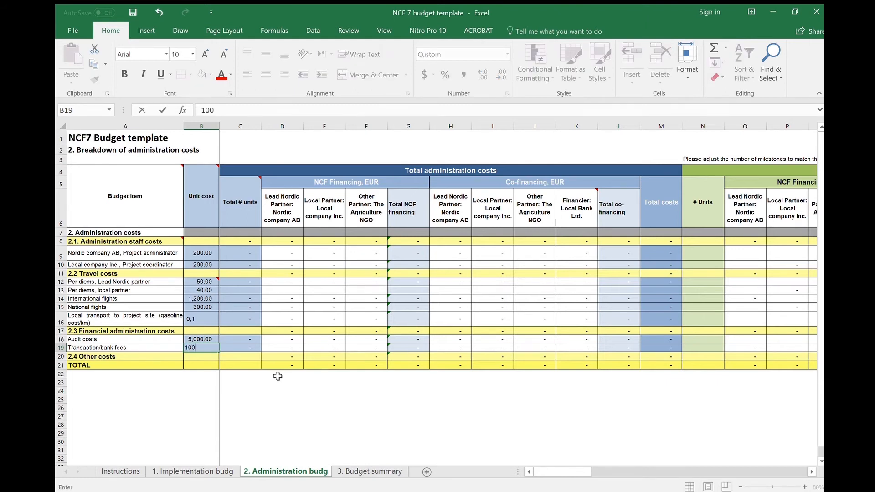
{"action": "key", "text": "Return"}
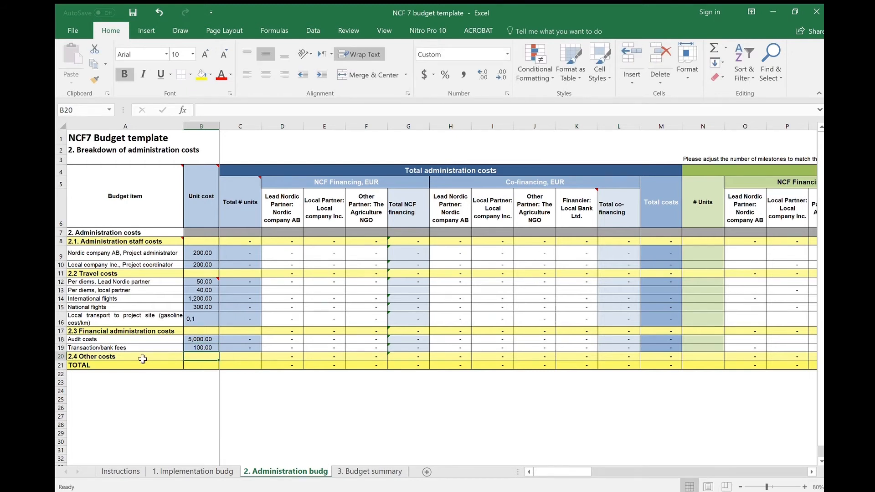
{"action": "left_click", "coordinate": [62, 359]}
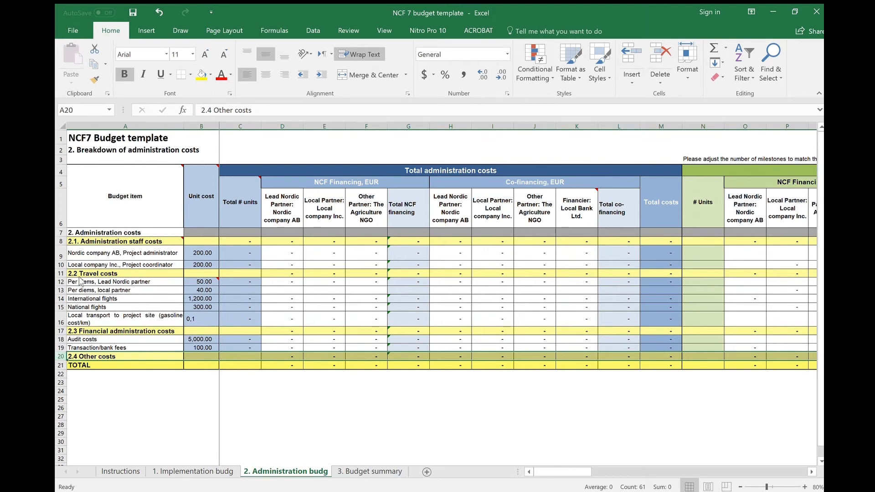
{"action": "key", "text": "ctrl+minus"}
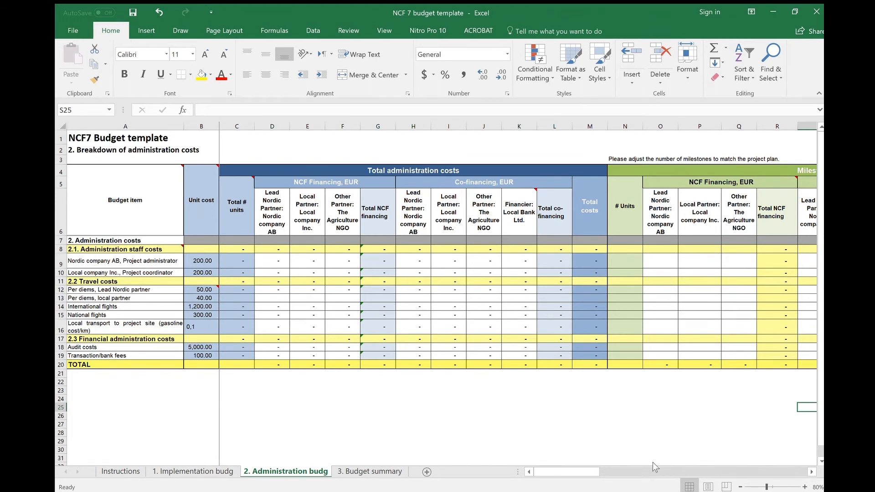
- Enter the Milestone 1 units for administration staff: 80 for the Project administrator and 120 for the Project coordinator
{"action": "left_click_drag", "start_coordinate": [578, 469], "coordinate": [627, 468]}
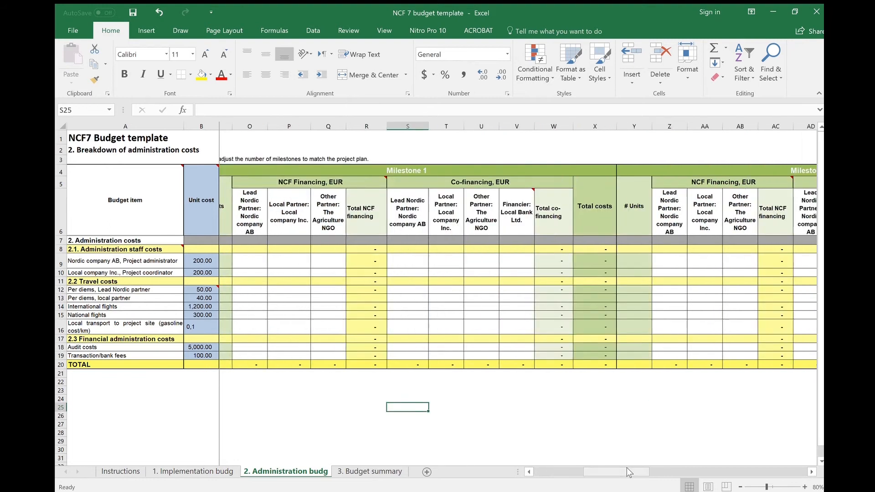
{"action": "left_click", "coordinate": [525, 472]}
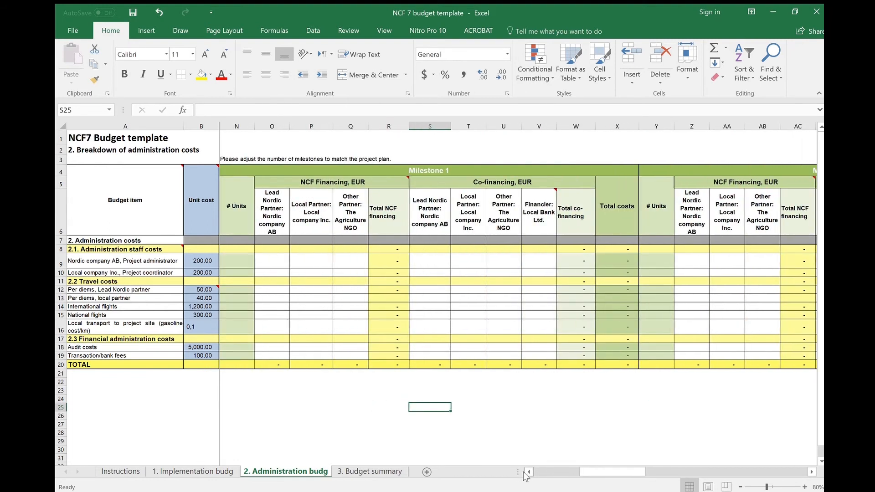
{"action": "left_click", "coordinate": [235, 256]}
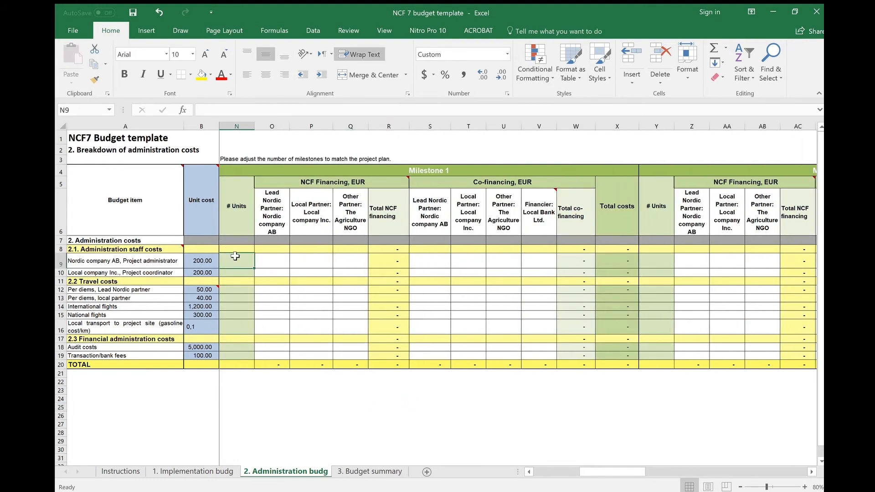
{"action": "type", "text": "60"}
{"action": "key", "text": "Return"}
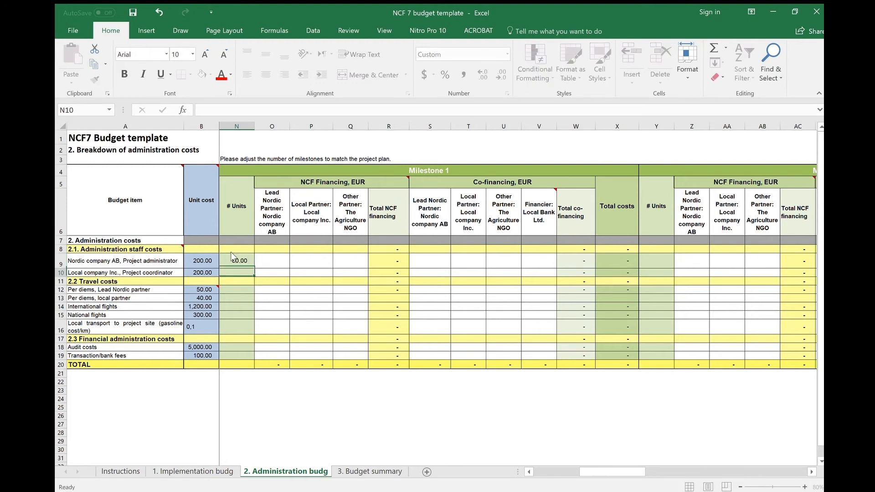
{"action": "type", "text": "120"}
{"action": "key", "text": "Return"}
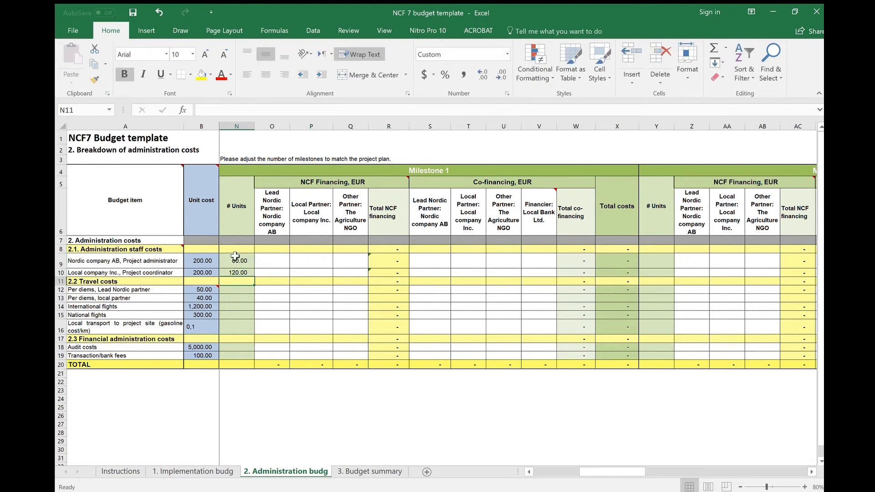
- Calculate the Project administrator's Milestone 1 co-financing by the Lead Nordic Partner in S9 with =N9*B9
{"action": "left_click", "coordinate": [437, 260]}
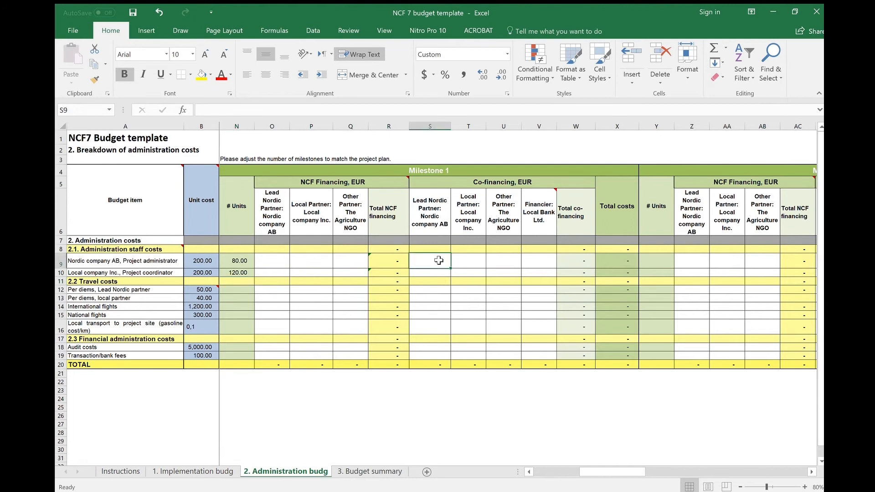
{"action": "type", "text": "="}
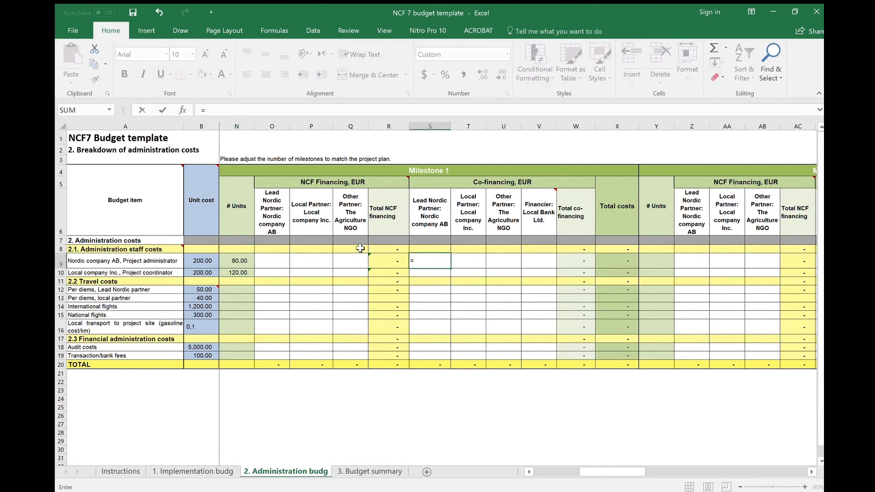
{"action": "left_click", "coordinate": [241, 261]}
{"action": "type", "text": "*"}
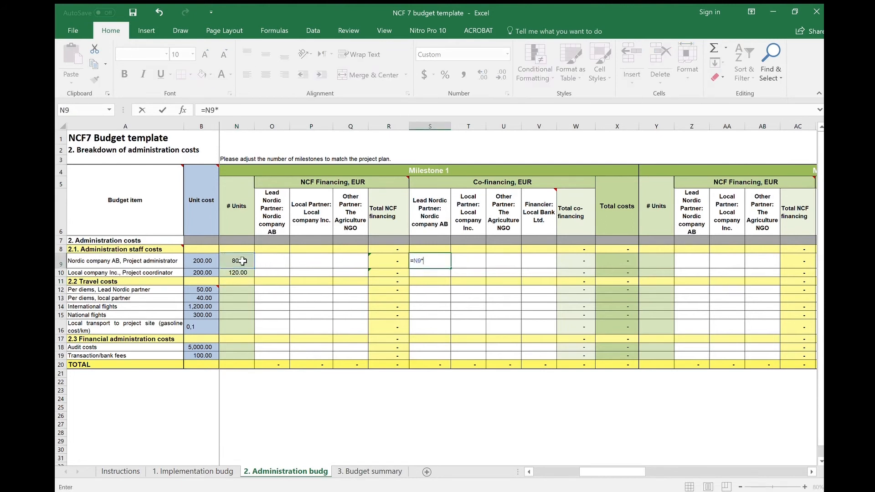
{"action": "left_click", "coordinate": [202, 263]}
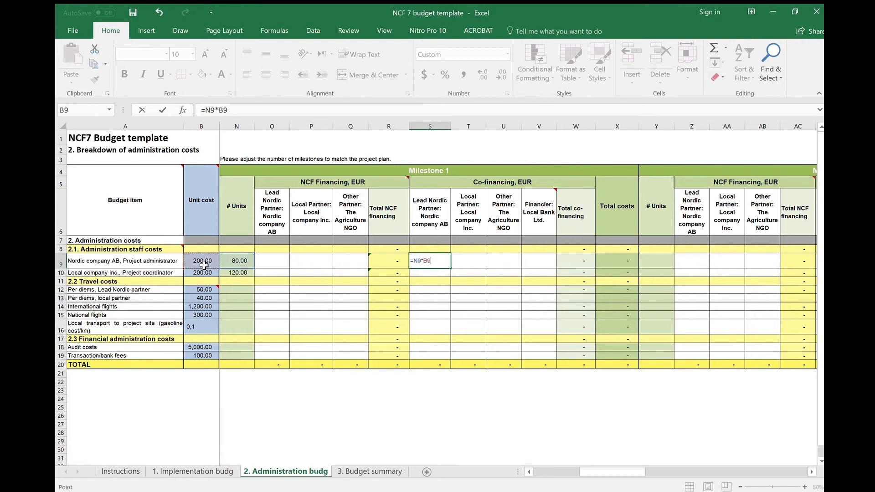
{"action": "key", "text": "Return"}
- Calculate the Project coordinator's Milestone 1 NCF financing for the Local Partner in P10 with =N10*B10
{"action": "left_click", "coordinate": [307, 267]}
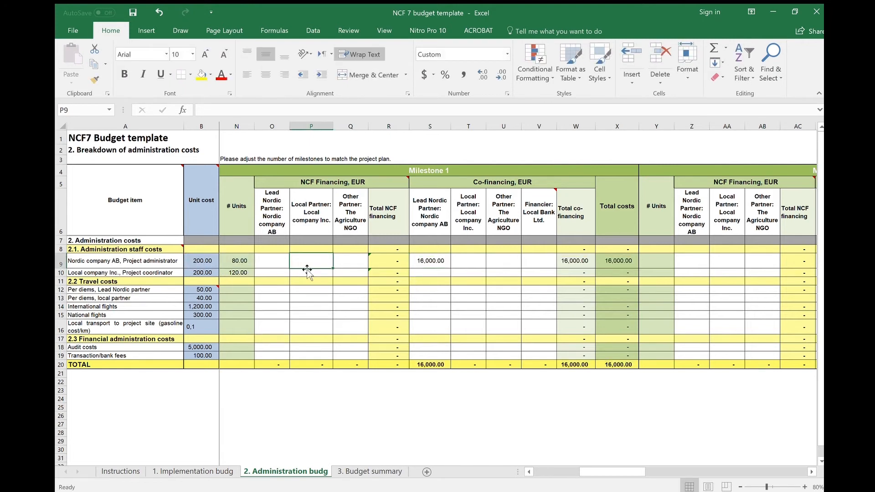
{"action": "key", "text": "Down"}
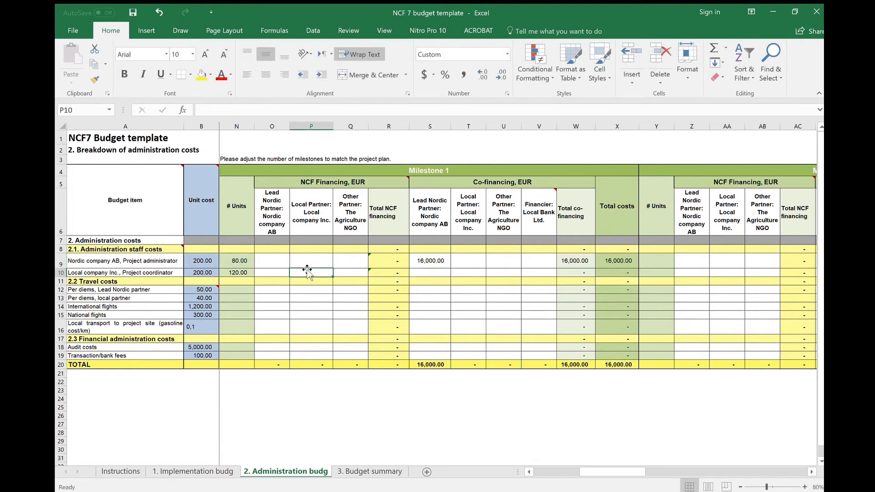
{"action": "type", "text": "="}
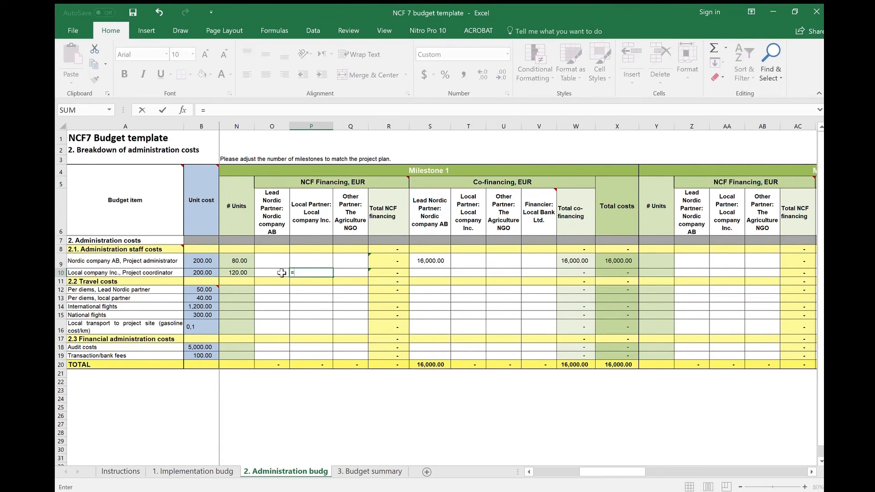
{"action": "left_click", "coordinate": [245, 273]}
{"action": "type", "text": "*"}
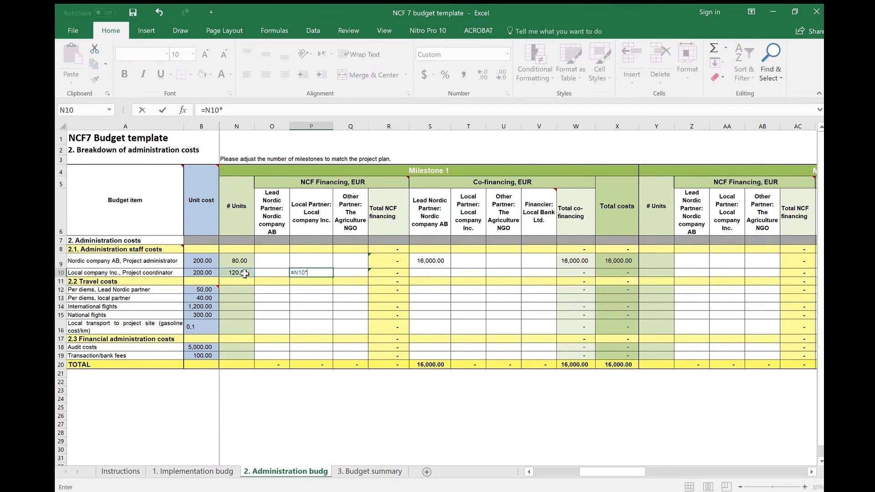
{"action": "left_click", "coordinate": [214, 273]}
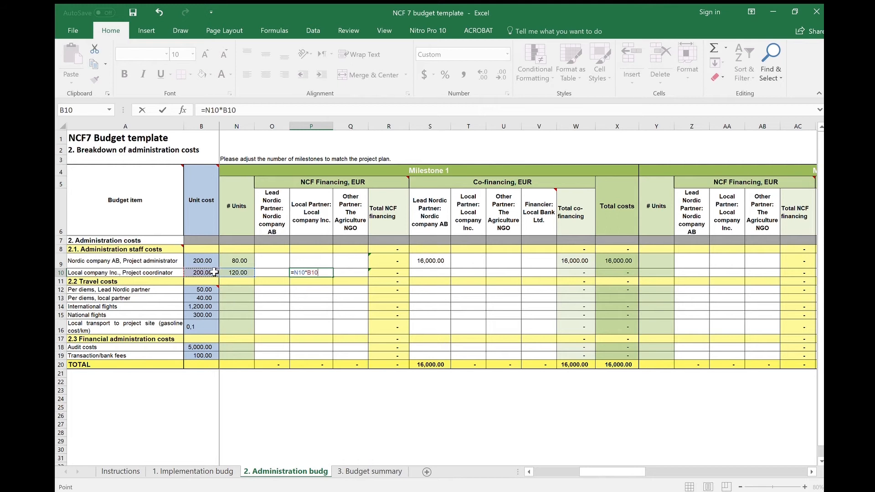
{"action": "key", "text": "Return"}
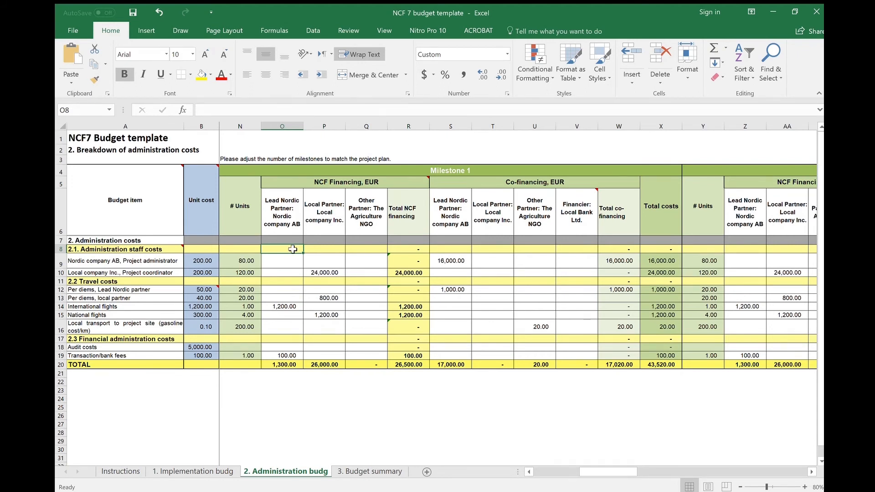
- Subtotal the administration staff costs for the Lead Nordic Partner's NCF financing in O8 with =SUM(O9:O10)
{"action": "type", "text": "=SUM("}
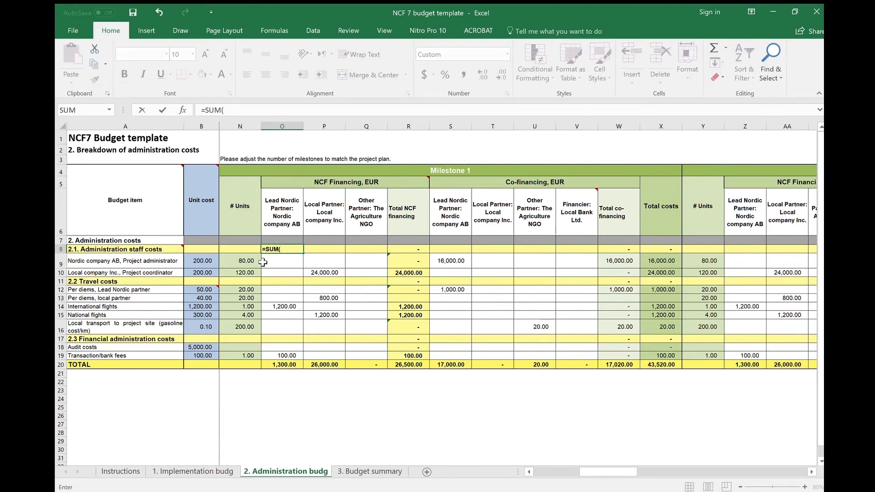
{"action": "left_click_drag", "start_coordinate": [264, 264], "coordinate": [267, 272]}
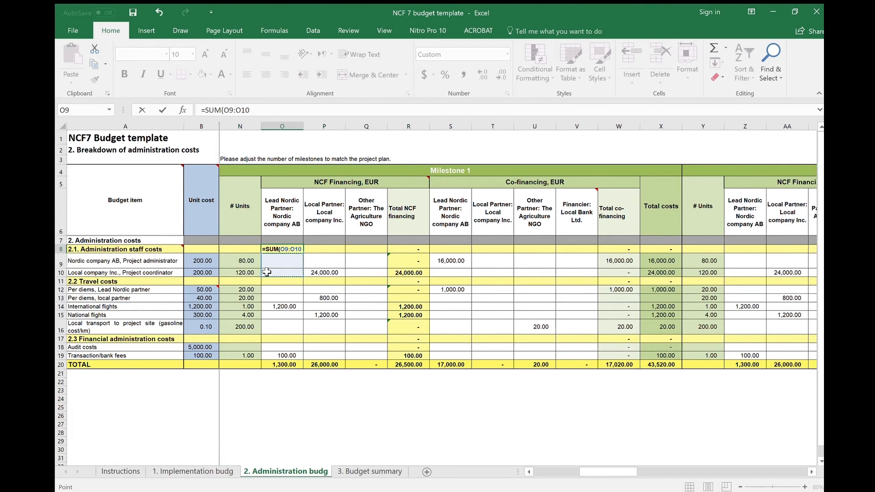
{"action": "key", "text": "Return"}
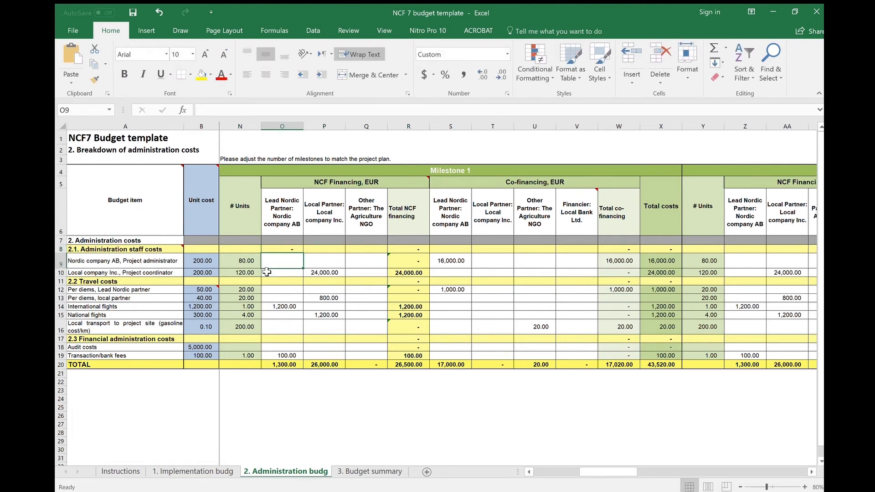
- Subtotal the travel costs for the Lead Nordic Partner's NCF financing in O11 with =SUM(O12:O16)
{"action": "left_click", "coordinate": [275, 281]}
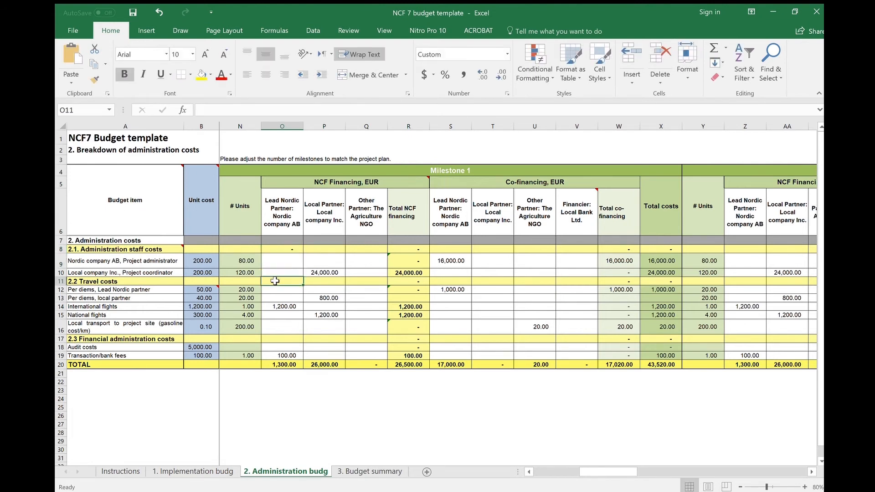
{"action": "type", "text": "=SUM"}
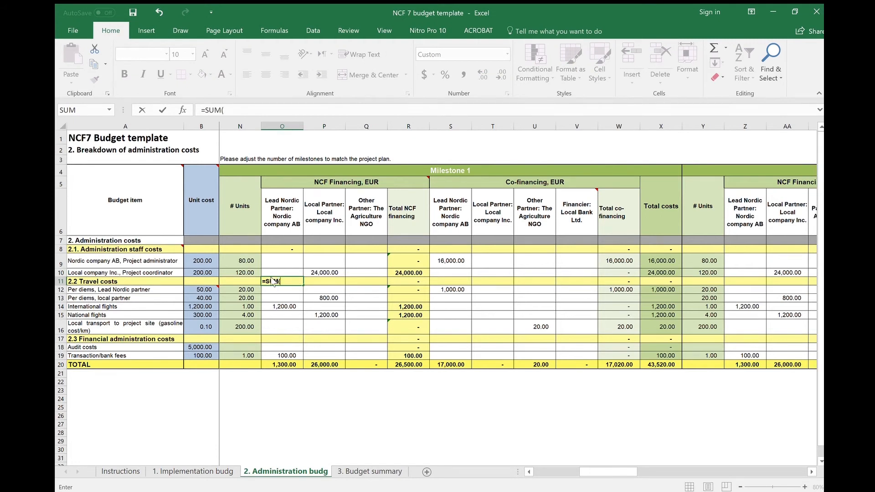
{"action": "type", "text": "("}
{"action": "left_click_drag", "start_coordinate": [265, 289], "coordinate": [273, 328]}
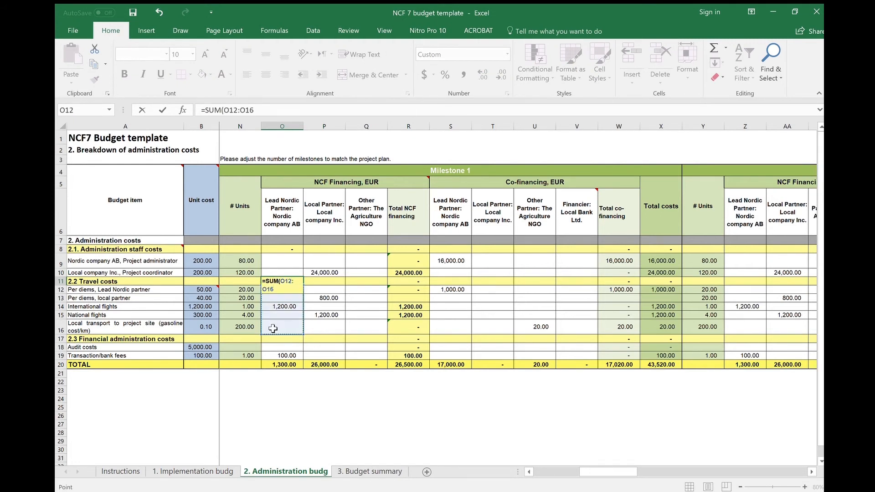
{"action": "type", "text": ")"}
{"action": "key", "text": "Return"}
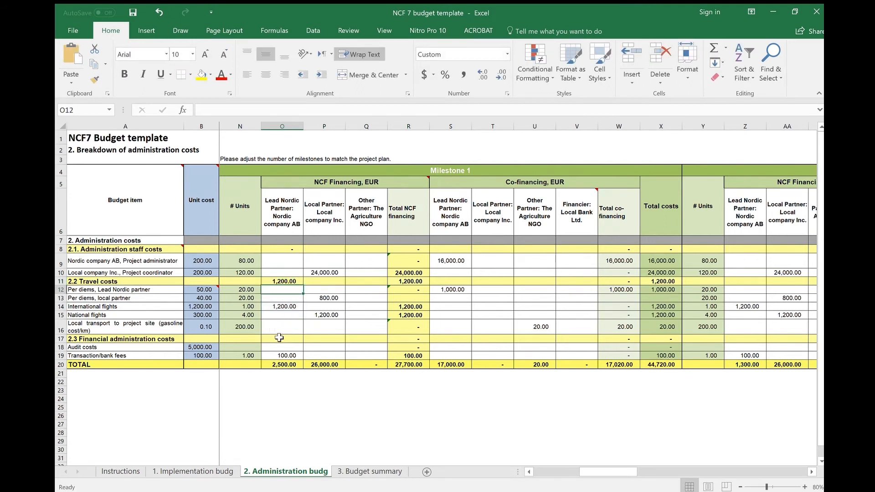
- Subtotal the financial administration costs in O17 with =SUM(O18:O19) and check the TOTAL formula in O20
{"action": "left_click", "coordinate": [280, 337]}
{"action": "type", "text": "=SUM("}
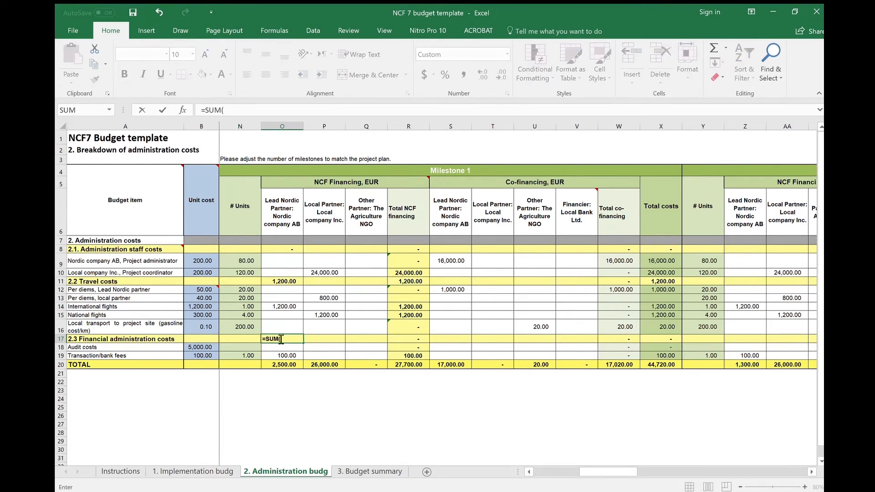
{"action": "left_click_drag", "start_coordinate": [265, 347], "coordinate": [266, 352]}
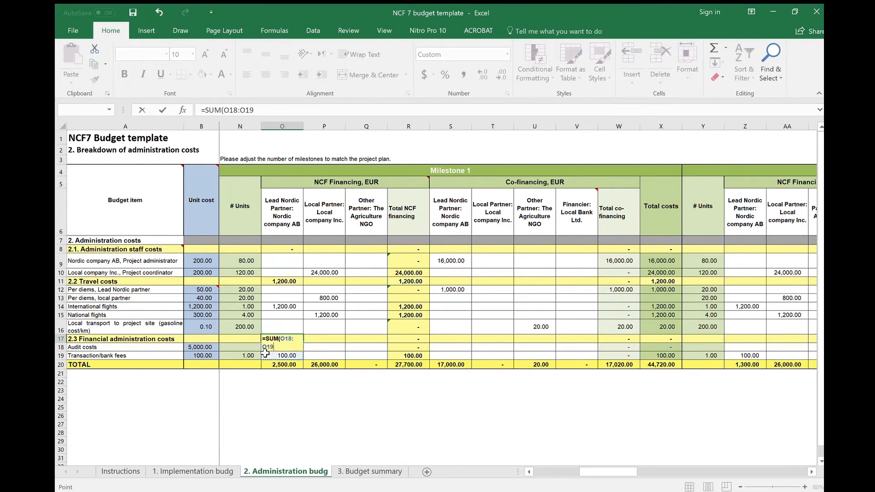
{"action": "type", "text": ")"}
{"action": "key", "text": "Return"}
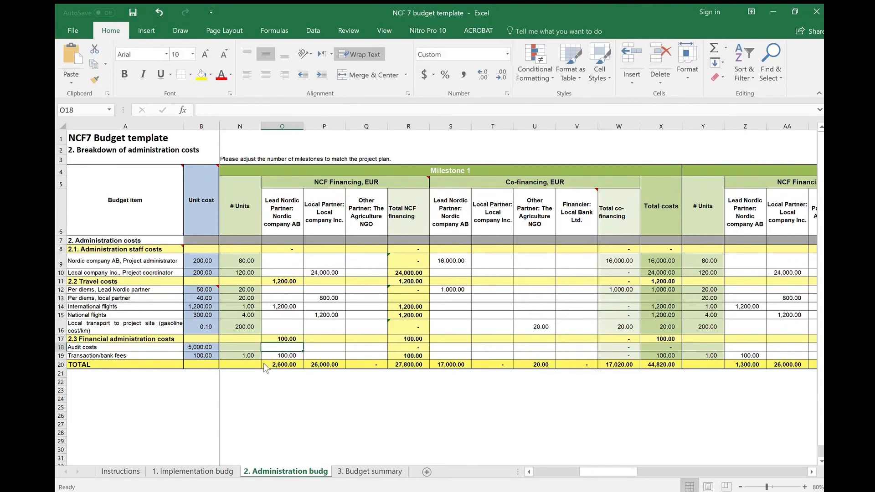
{"action": "left_click", "coordinate": [268, 365]}
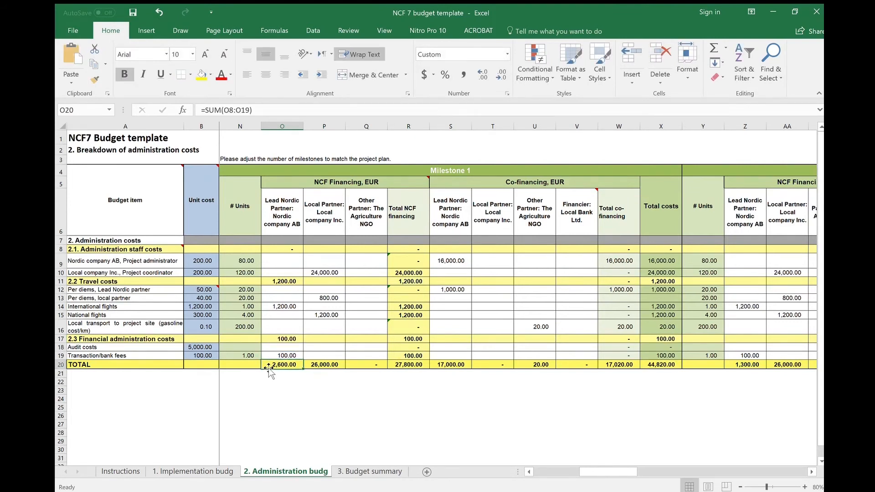
- Copy the staff, travel and financial administration subtotal formulas from column O across to columns P and Q
{"action": "left_click", "coordinate": [293, 251]}
{"action": "left_click_drag", "start_coordinate": [303, 253], "coordinate": [376, 255]}
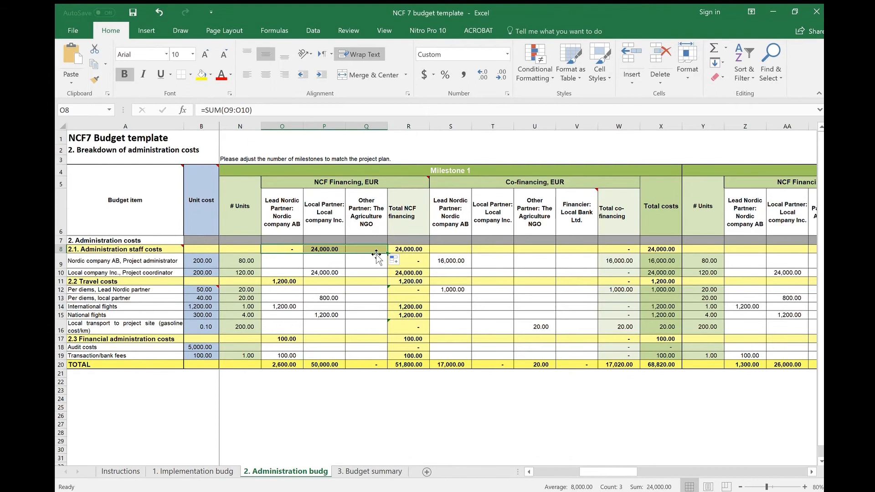
{"action": "left_click", "coordinate": [294, 283]}
{"action": "left_click_drag", "start_coordinate": [305, 285], "coordinate": [376, 286]}
{"action": "left_click", "coordinate": [293, 338]}
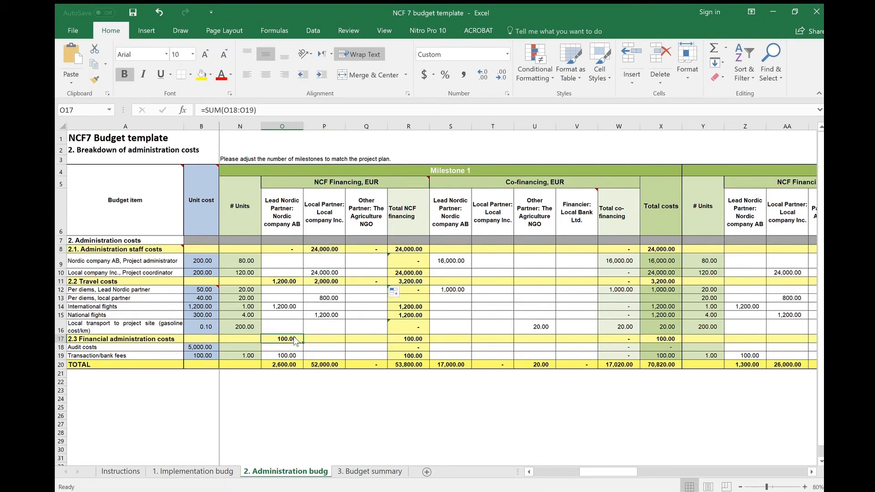
{"action": "left_click_drag", "start_coordinate": [304, 342], "coordinate": [377, 348]}
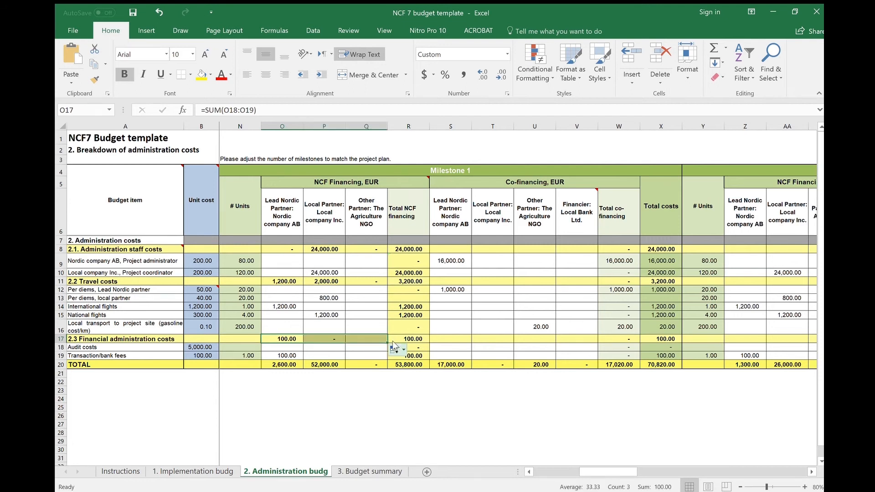
- Check the Total NCF financing formula for international flights in R14
{"action": "left_click", "coordinate": [415, 306]}
{"action": "left_click", "coordinate": [253, 110]}
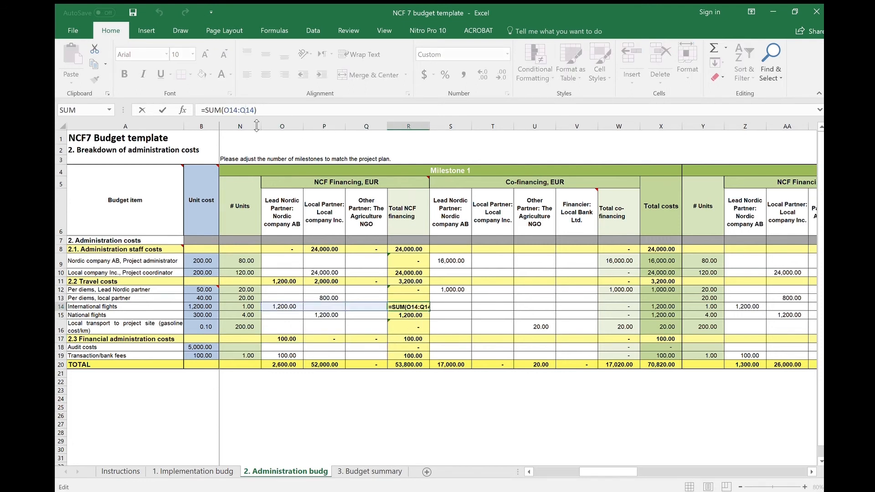
{"action": "key", "text": "Return"}
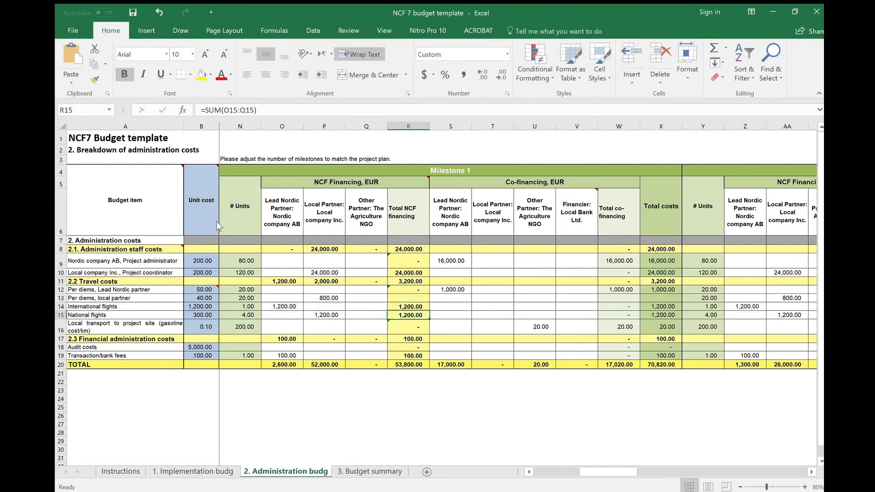
- Replace the Lead Nordic Partner's Milestone 1 TOTAL in O20 with a formula adding only the three category subtotals, =SUM(O8+O11+O17)
{"action": "left_click", "coordinate": [290, 364]}
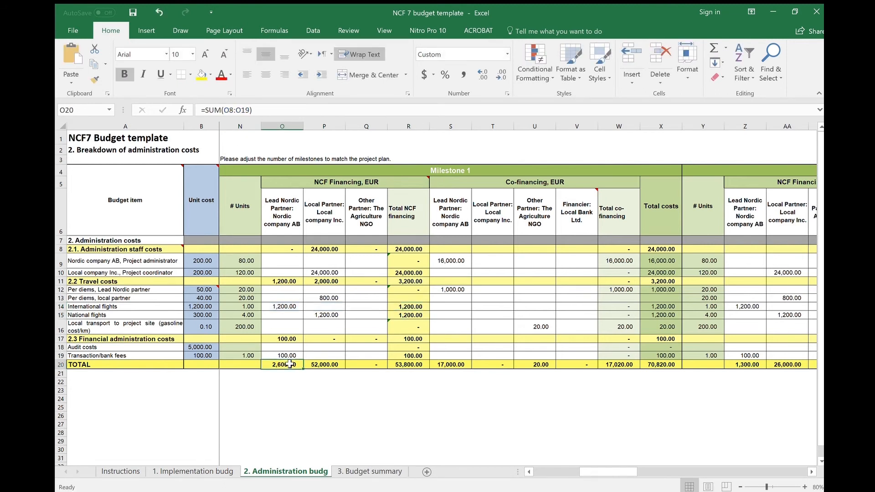
{"action": "type", "text": "="}
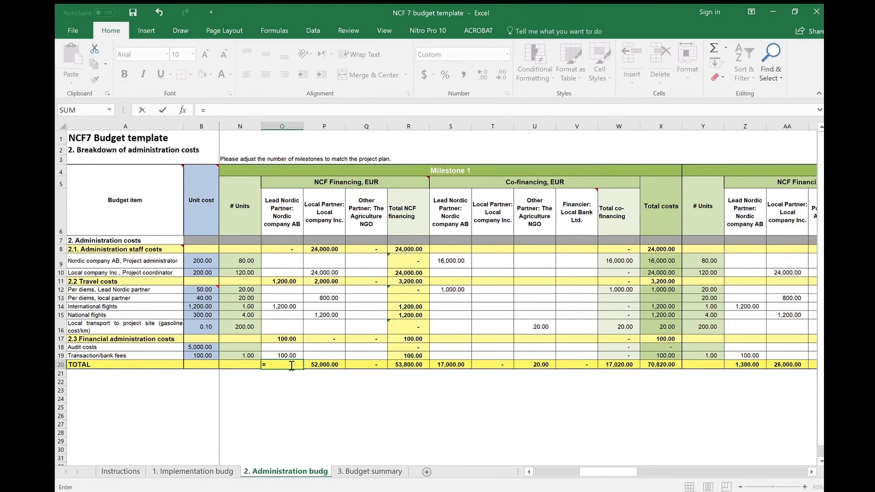
{"action": "type", "text": "SUM("}
{"action": "left_click", "coordinate": [289, 250]}
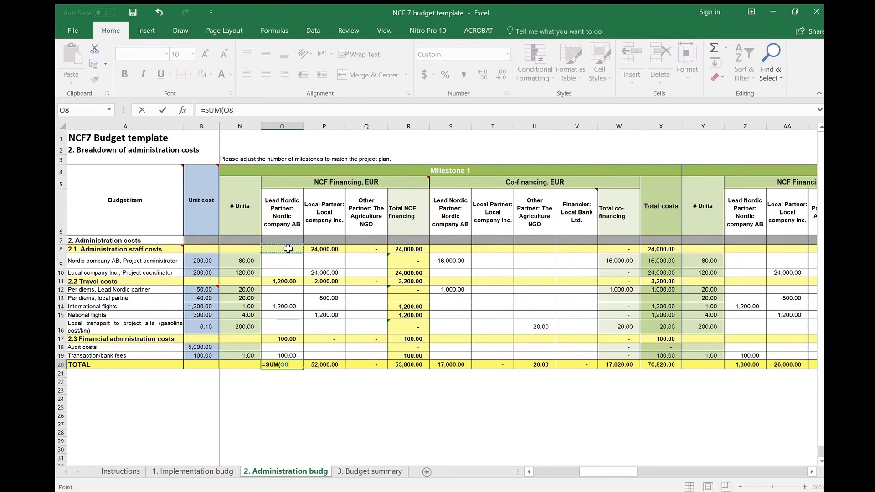
{"action": "type", "text": "+"}
{"action": "left_click", "coordinate": [292, 282]}
{"action": "type", "text": "+"}
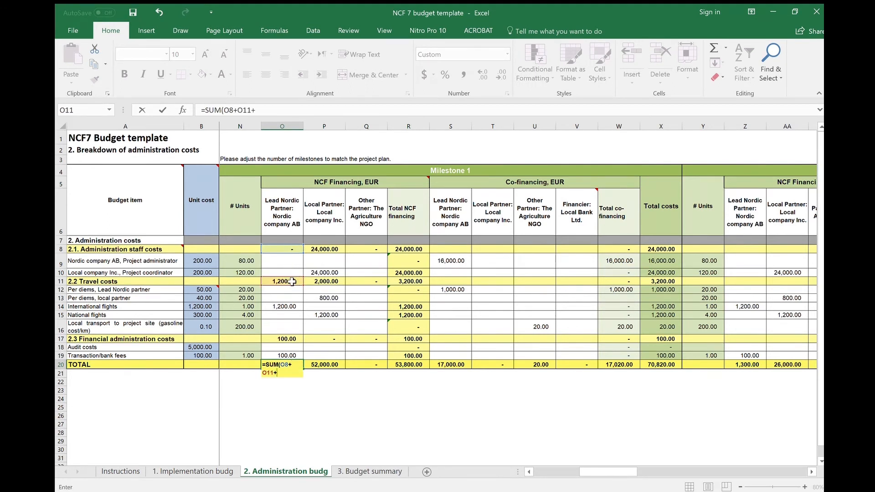
{"action": "left_click", "coordinate": [297, 339]}
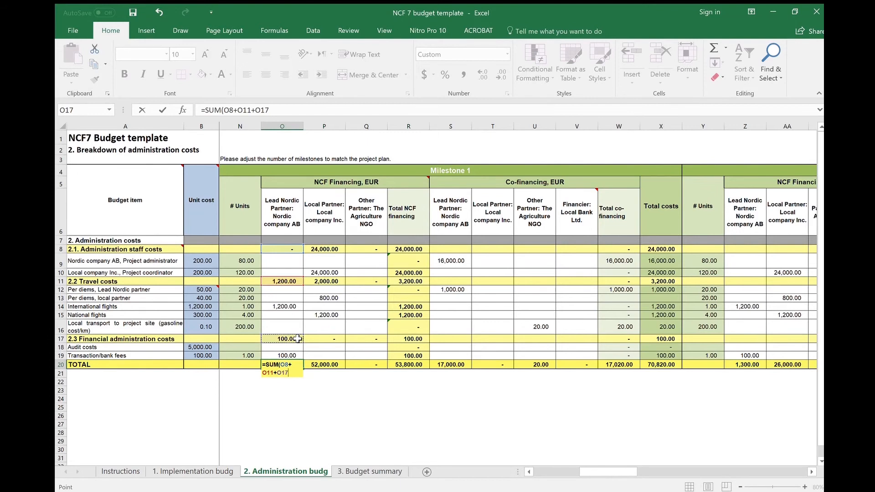
{"action": "key", "text": "Return"}
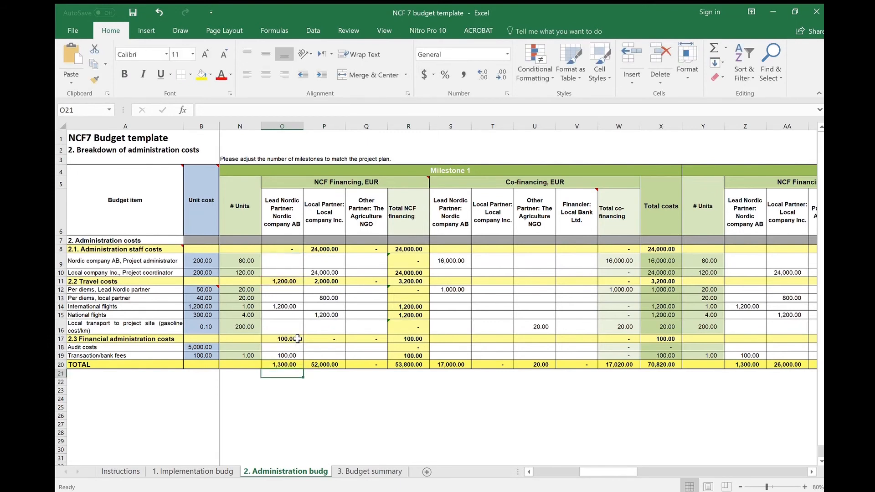
- Copy the TOTAL formula from O20 across to the local and other partner columns, P20 and Q20
{"action": "left_click", "coordinate": [296, 364]}
{"action": "left_click_drag", "start_coordinate": [304, 369], "coordinate": [373, 374]}
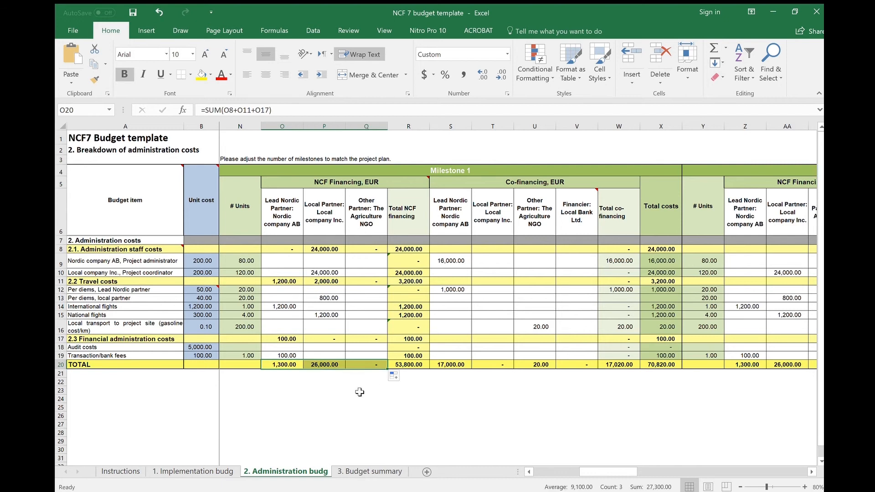
{"action": "left_click", "coordinate": [359, 392]}
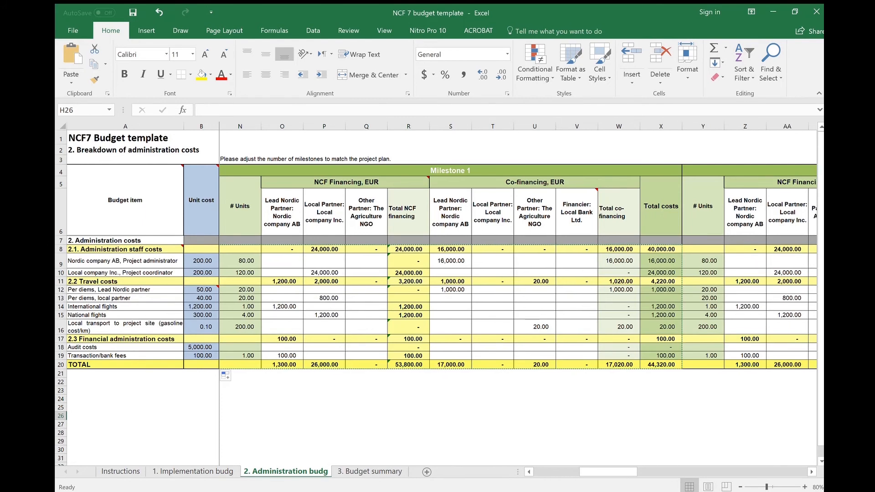
- Check the formulas in the Total administration costs section for C17, D12 and the TOTAL in D20
{"action": "left_click", "coordinate": [539, 472]}
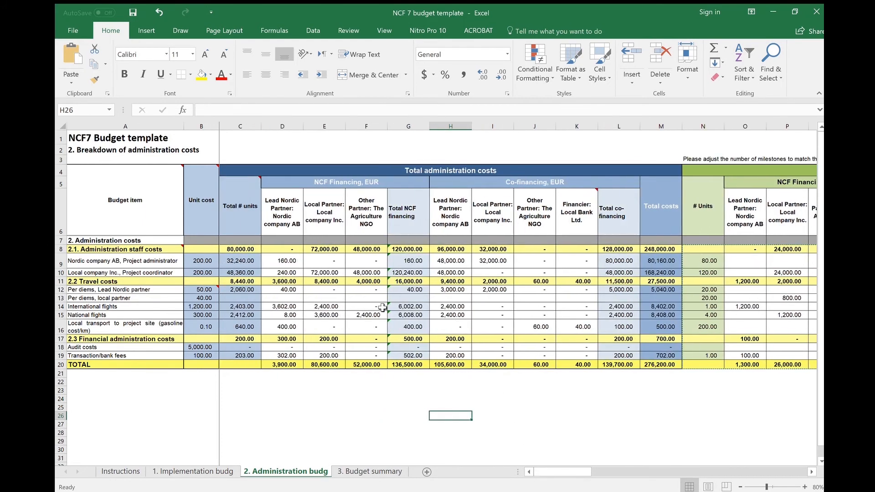
{"action": "left_click", "coordinate": [250, 340]}
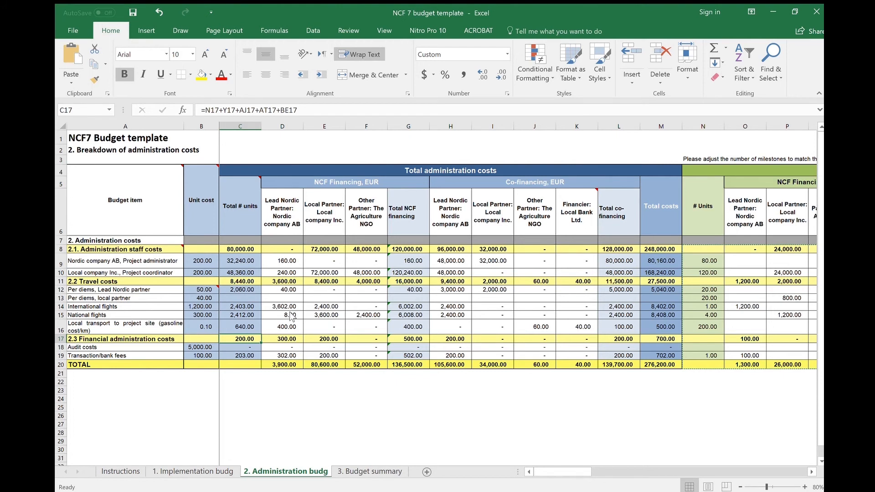
{"action": "left_click", "coordinate": [279, 291]}
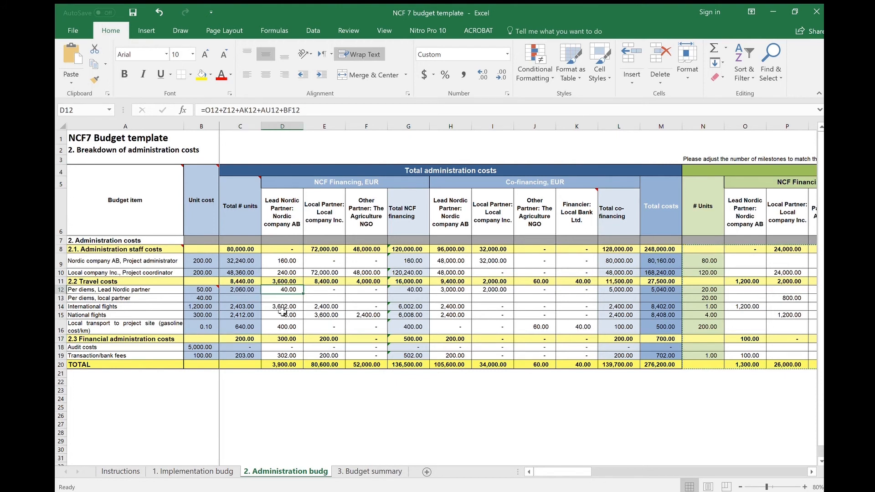
{"action": "left_click", "coordinate": [278, 365]}
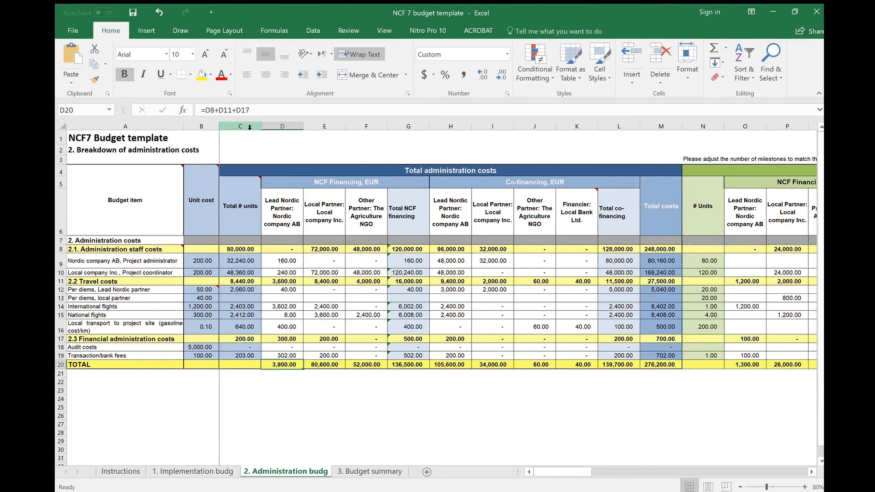
{"action": "left_click", "coordinate": [243, 110]}
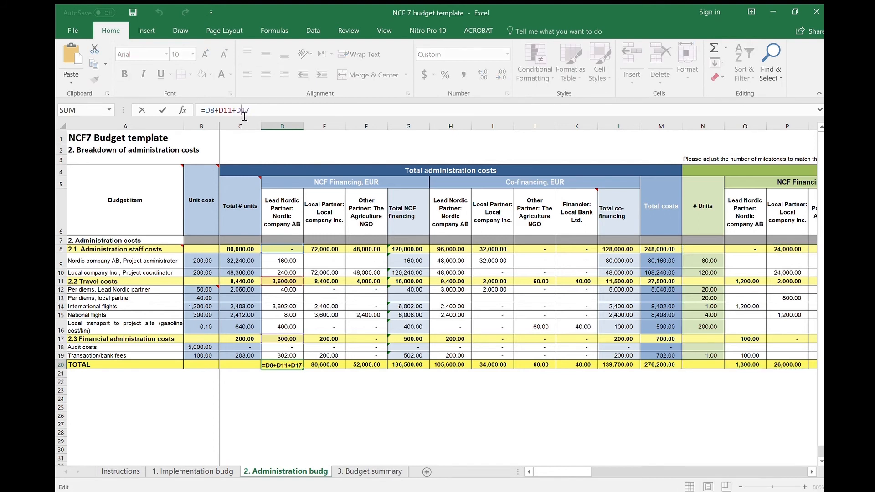
{"action": "key", "text": "Return"}
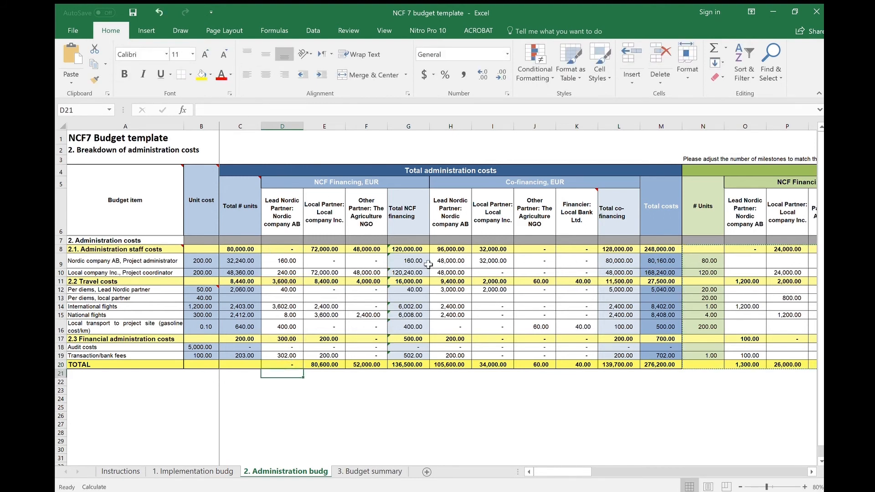
- Check the project administrator's Total NCF financing formula in G9 and Total costs formula in M9
{"action": "left_click", "coordinate": [416, 262]}
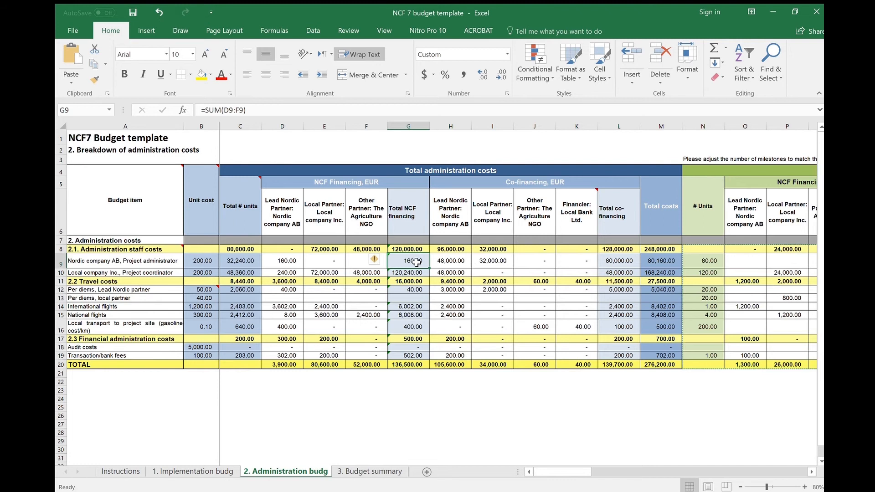
{"action": "left_click", "coordinate": [243, 111]}
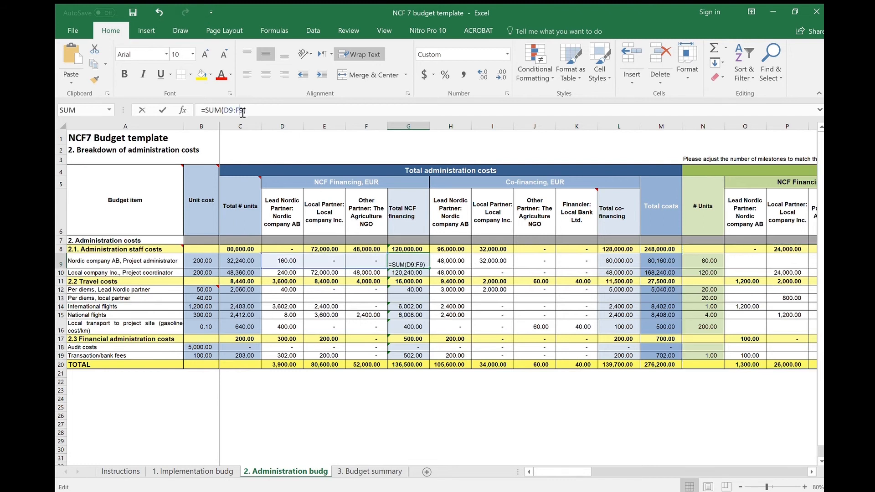
{"action": "key", "text": "Return"}
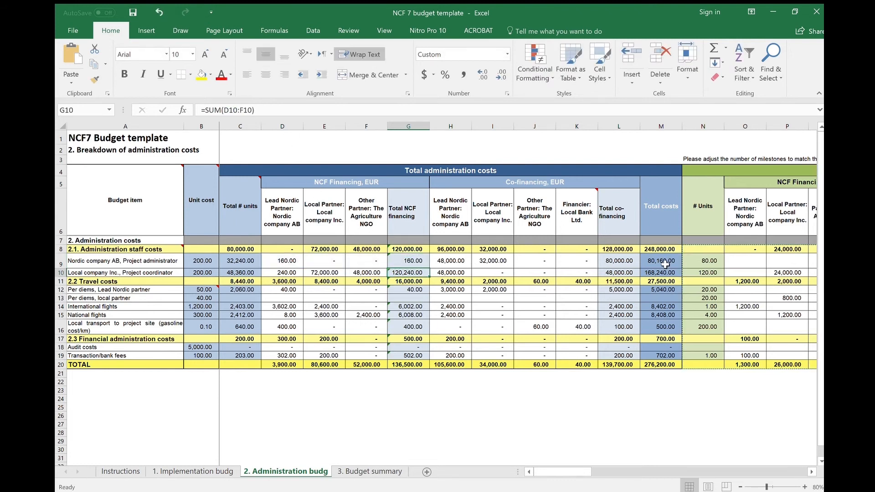
{"action": "left_click", "coordinate": [656, 258]}
{"action": "left_click", "coordinate": [211, 111]}
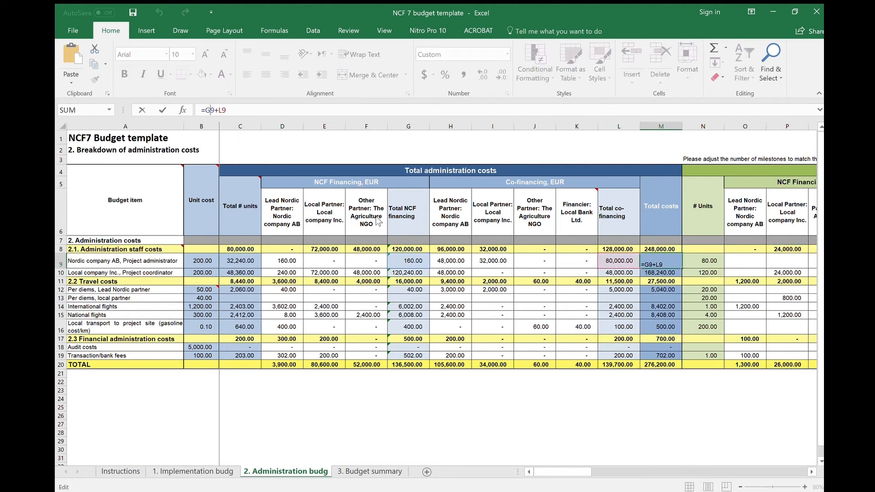
{"action": "key", "text": "Return"}
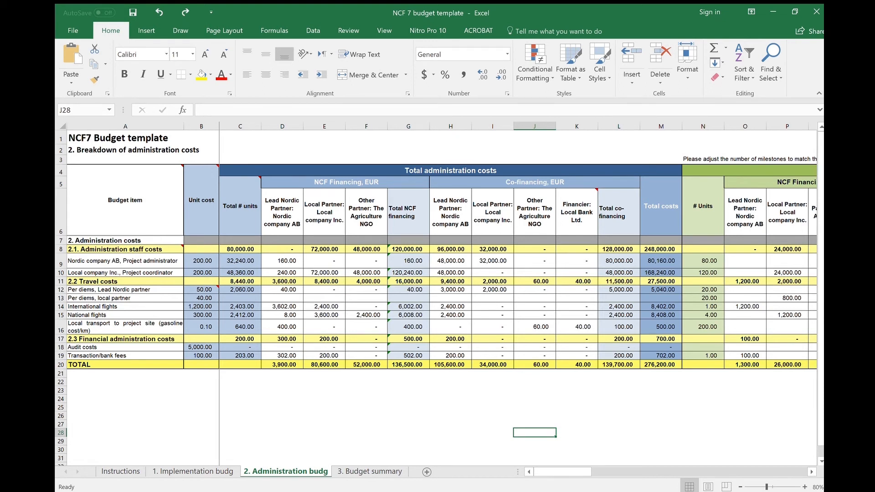
- In the Budget summary sheet, delete the rows for Output 1.2, Outcome 2, Output 2.1 and 2.4 Other costs
{"action": "left_click", "coordinate": [352, 474]}
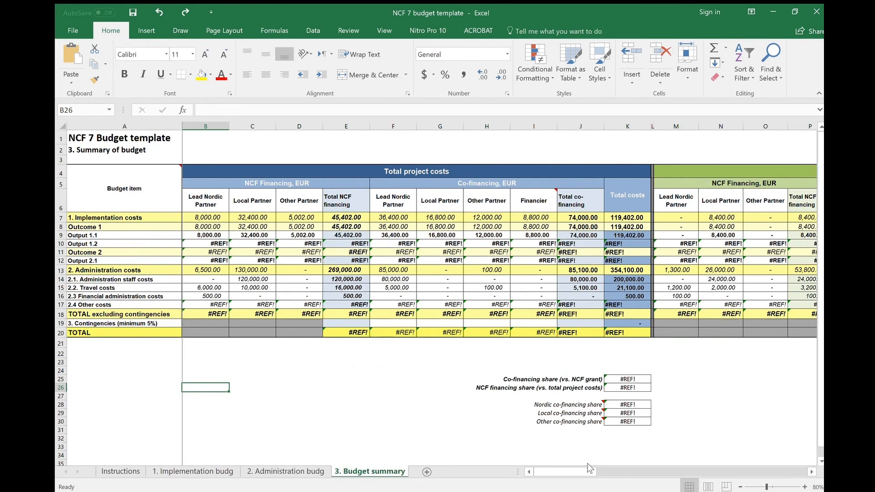
{"action": "left_click", "coordinate": [811, 472]}
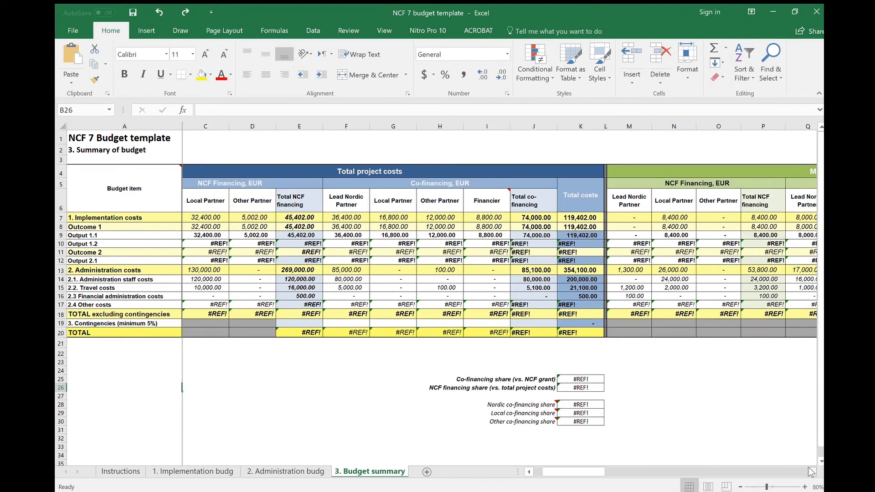
{"action": "left_click", "coordinate": [812, 472]}
{"action": "left_click", "coordinate": [811, 471]}
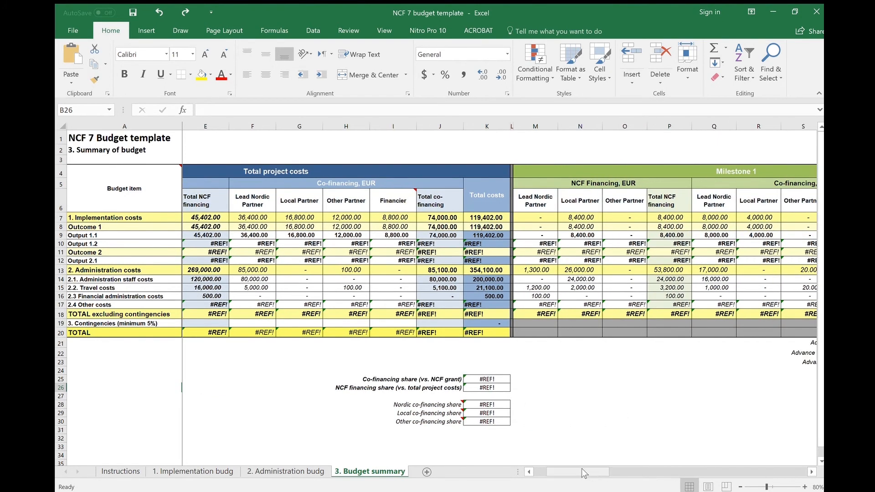
{"action": "left_click_drag", "start_coordinate": [585, 474], "coordinate": [572, 474]}
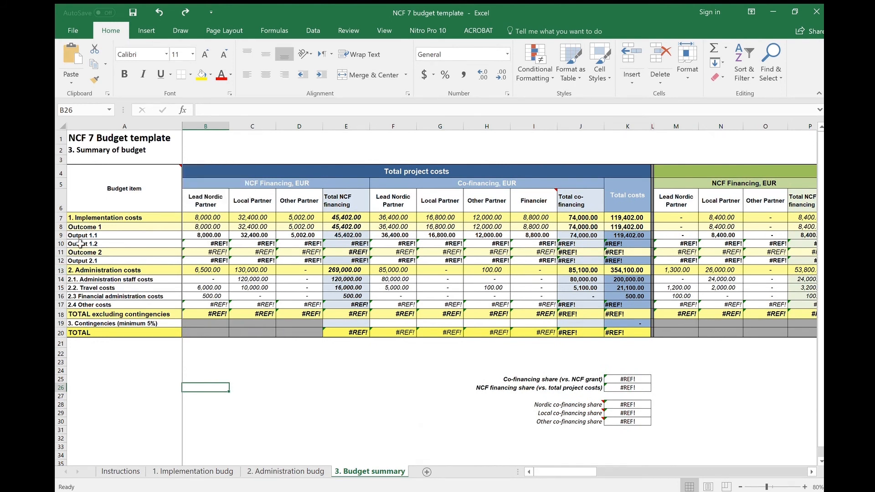
{"action": "left_click_drag", "start_coordinate": [60, 243], "coordinate": [59, 261]}
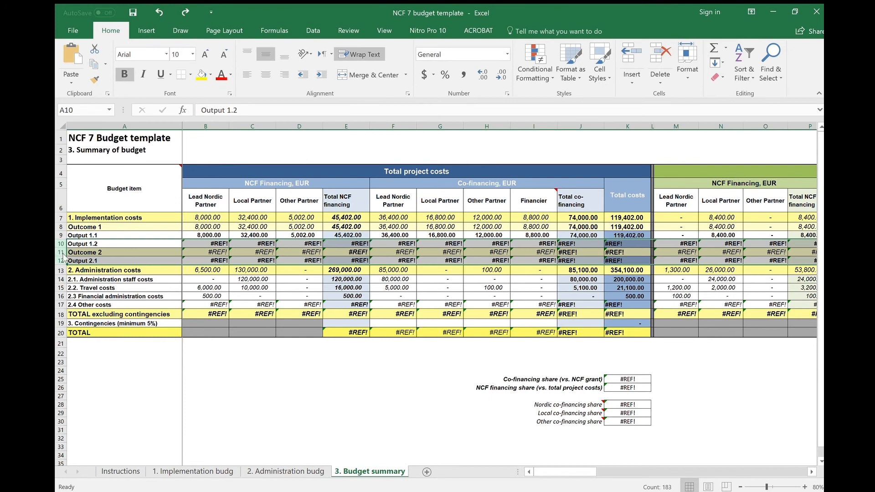
{"action": "key", "text": "ctrl+minus"}
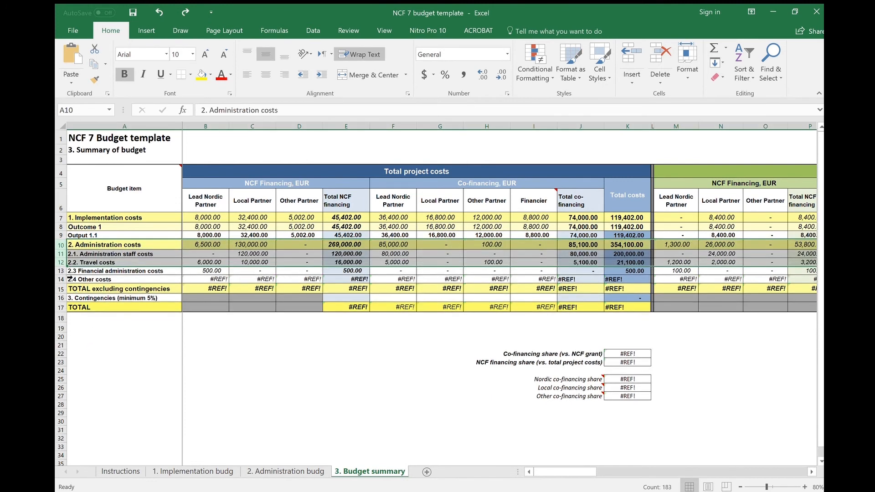
{"action": "left_click", "coordinate": [63, 280]}
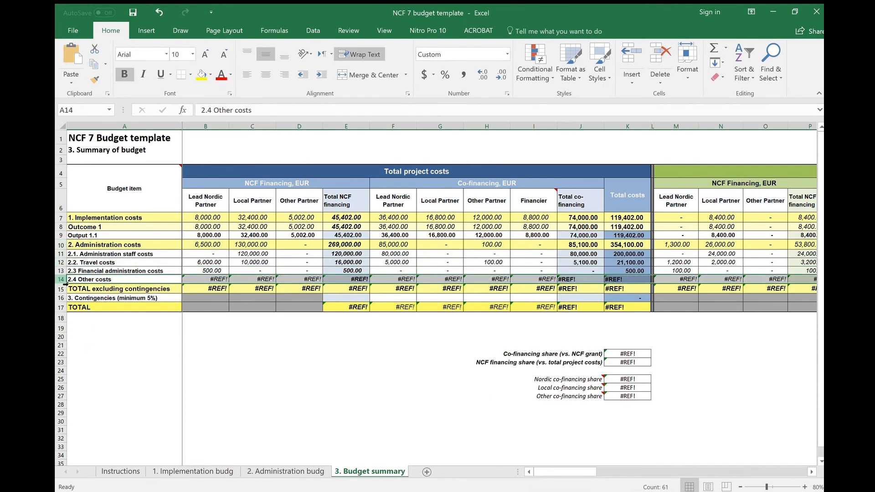
{"action": "key", "text": "ctrl+minus"}
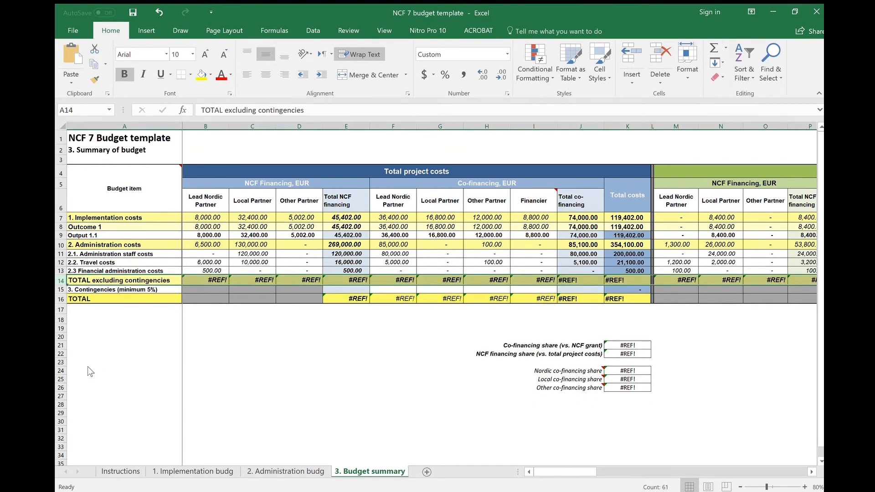
- Replace the summary's Outcome 1 label in A8 with the full Outcome 1 title copied from A8 of the implementation budget
{"action": "left_click", "coordinate": [125, 226]}
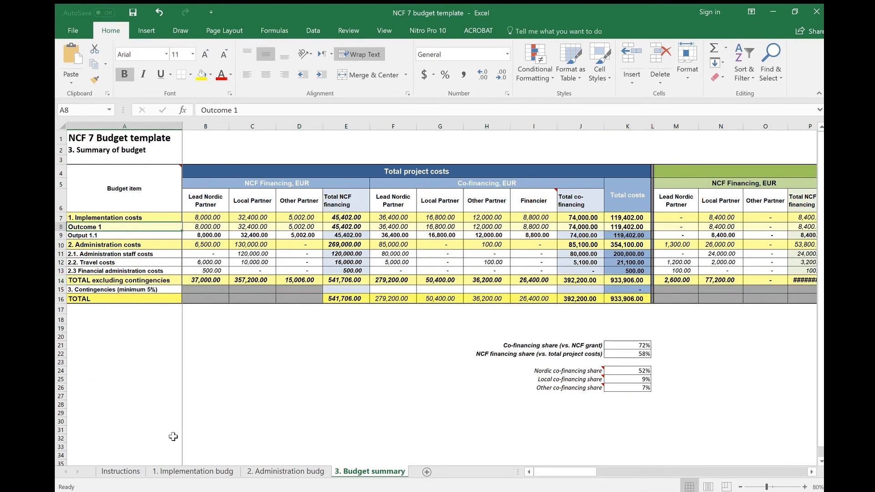
{"action": "left_click", "coordinate": [183, 472]}
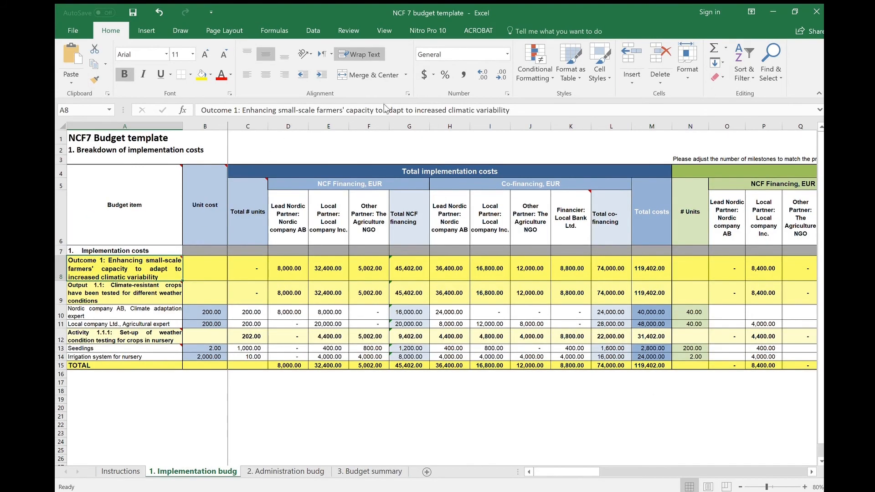
{"action": "left_click_drag", "start_coordinate": [525, 110], "coordinate": [201, 111]}
{"action": "key", "text": "ctrl+c"}
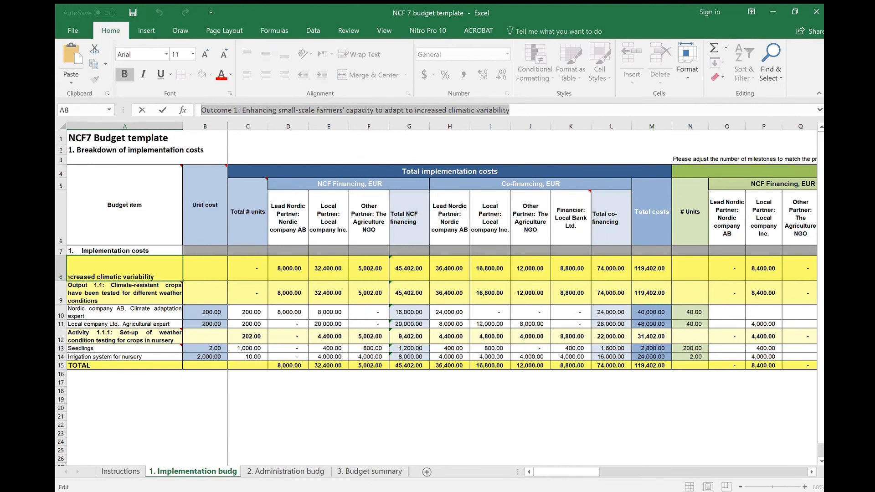
{"action": "key", "text": "Escape"}
{"action": "left_click", "coordinate": [350, 472]}
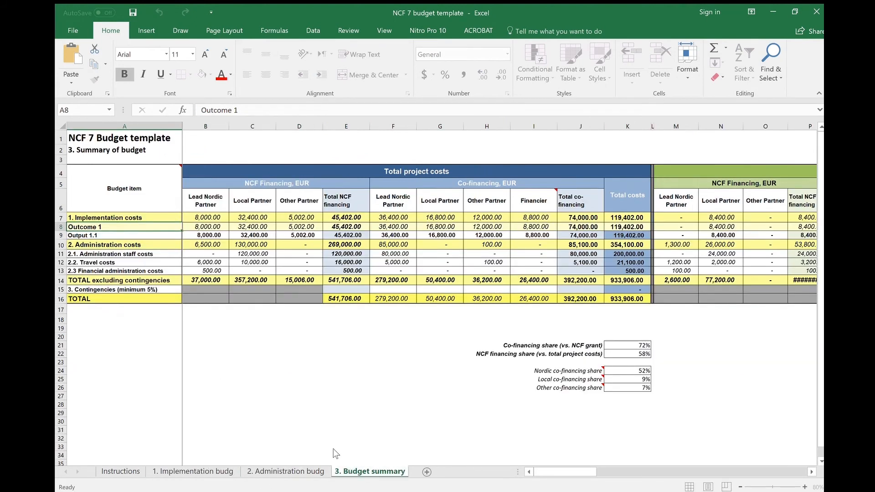
{"action": "left_click_drag", "start_coordinate": [239, 110], "coordinate": [183, 111]}
{"action": "key", "text": "ctrl+v"}
{"action": "key", "text": "Return"}
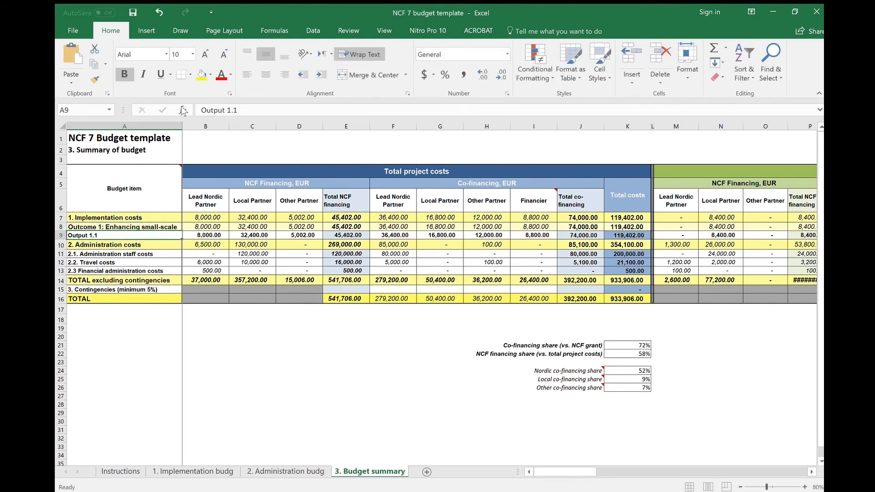
- Replace the summary's Output 1.1 label in A9 with the full title from the implementation budget's A9, and heighten row 8 to fit its title
{"action": "left_click", "coordinate": [160, 470]}
{"action": "left_click", "coordinate": [154, 292]}
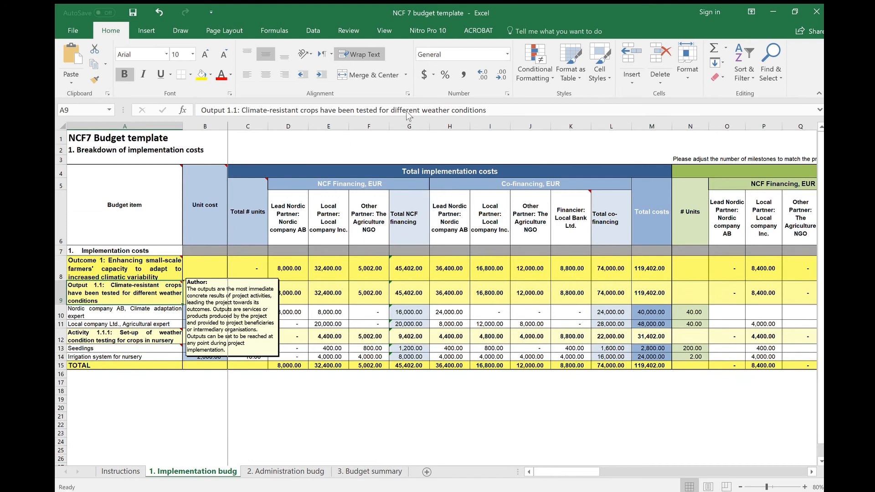
{"action": "left_click_drag", "start_coordinate": [489, 110], "coordinate": [192, 113]}
{"action": "key", "text": "ctrl+c"}
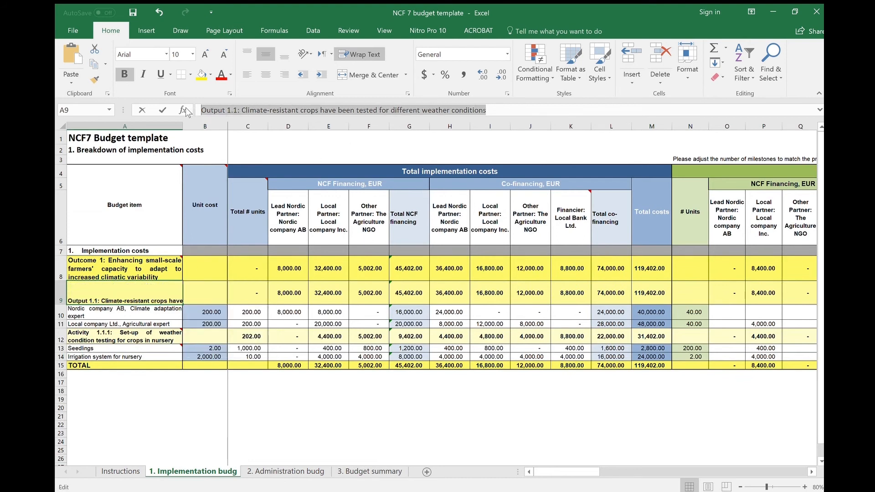
{"action": "left_click", "coordinate": [347, 472]}
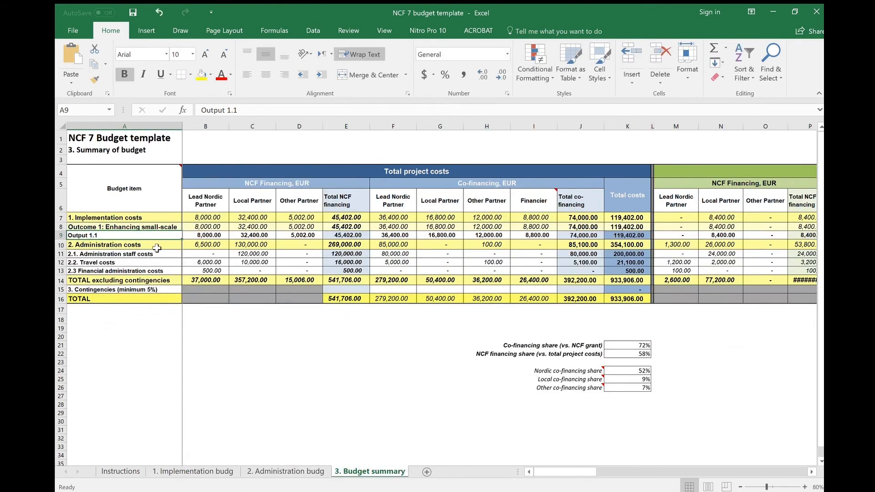
{"action": "left_click_drag", "start_coordinate": [255, 113], "coordinate": [177, 113]}
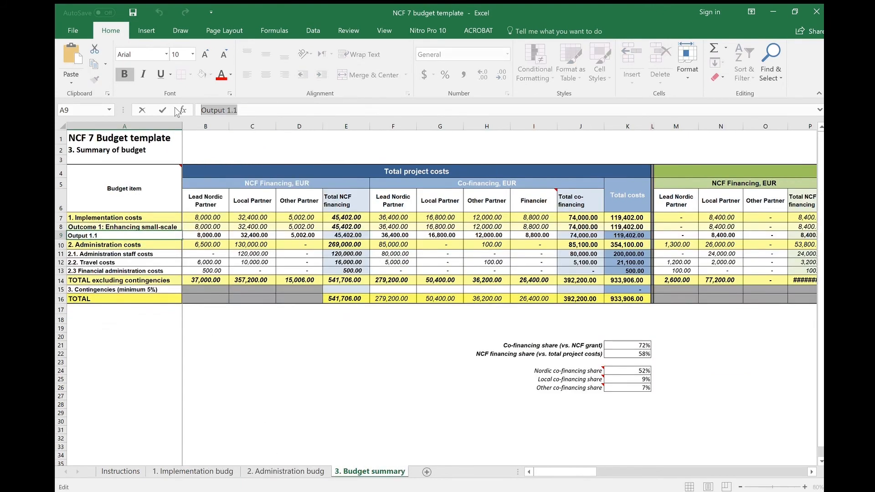
{"action": "key", "text": "ctrl+v"}
{"action": "key", "text": "Return"}
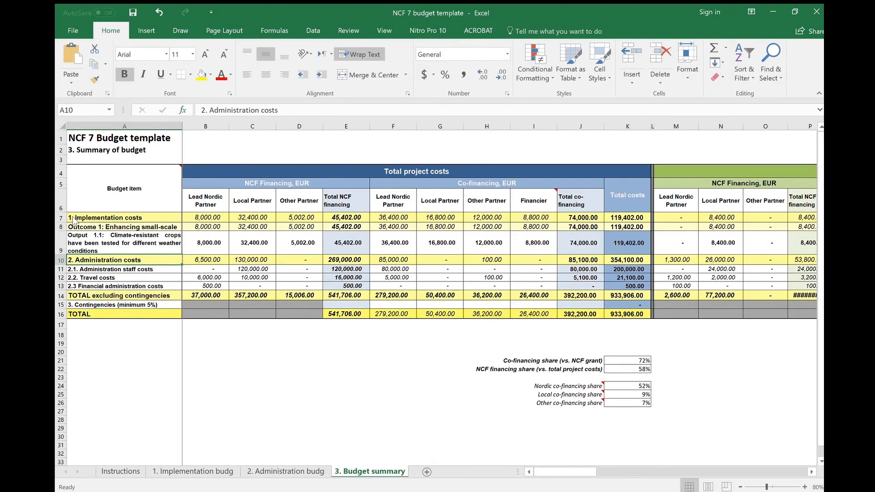
{"action": "left_click_drag", "start_coordinate": [63, 231], "coordinate": [64, 242]}
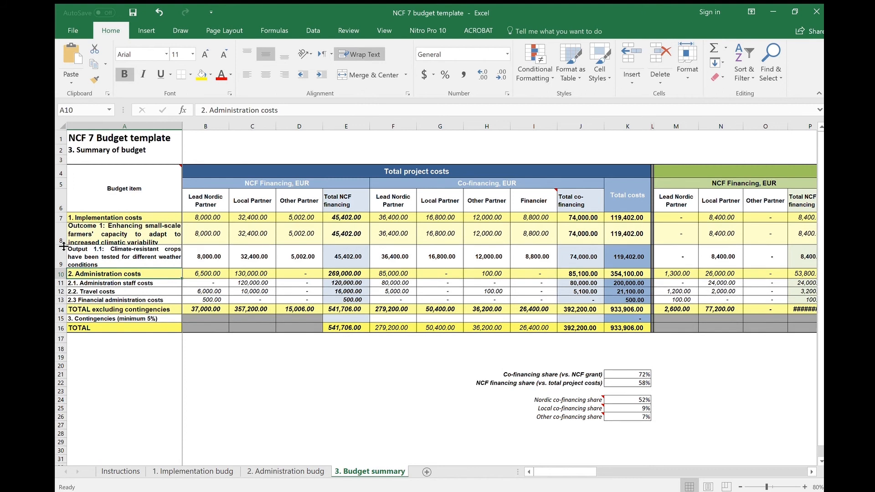
{"action": "left_click_drag", "start_coordinate": [63, 246], "coordinate": [63, 253]}
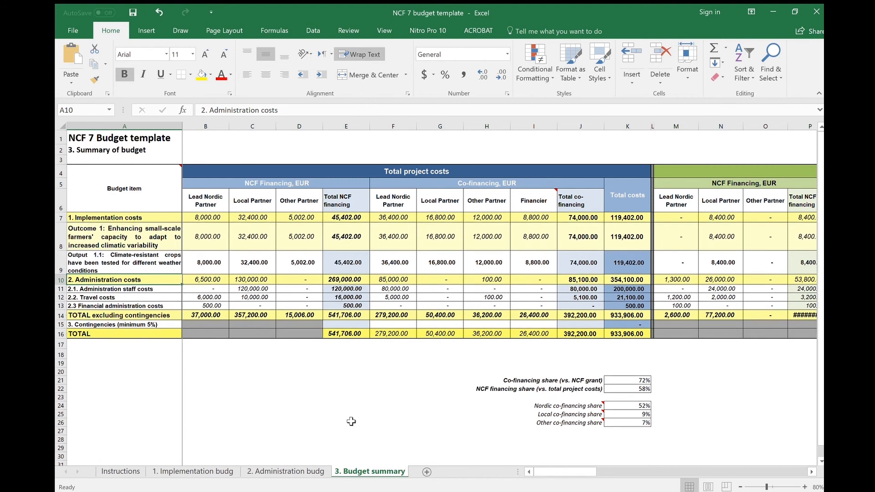
- Review the summary's final milestone section, including the final NCF disbursement share and its note on the minimum requirement
{"action": "left_click_drag", "start_coordinate": [551, 474], "coordinate": [770, 463]}
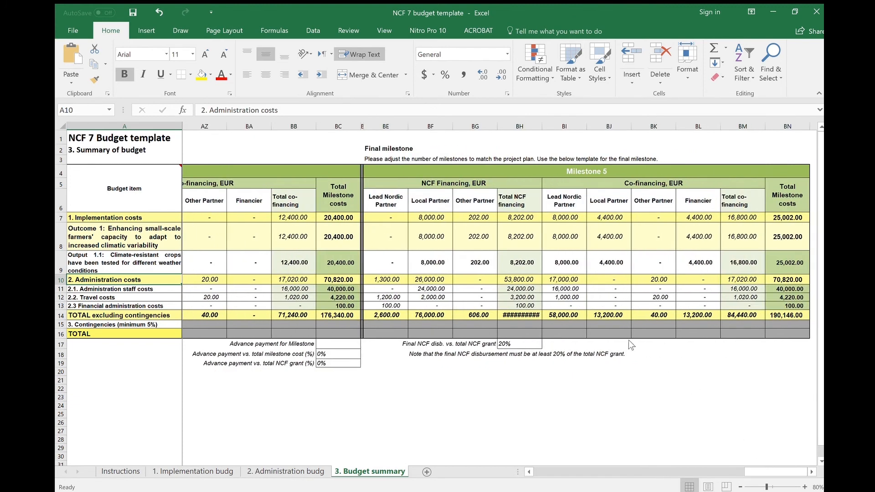
{"action": "left_click_drag", "start_coordinate": [465, 346], "coordinate": [467, 350]}
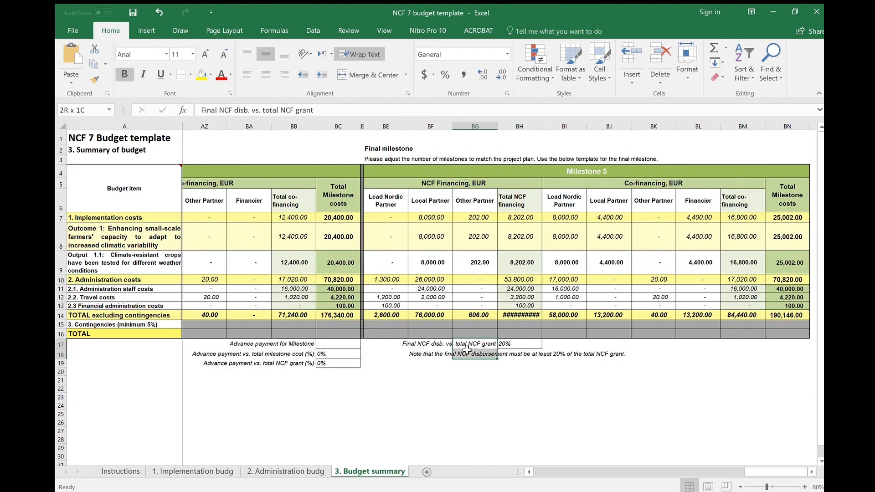
{"action": "left_click", "coordinate": [478, 372]}
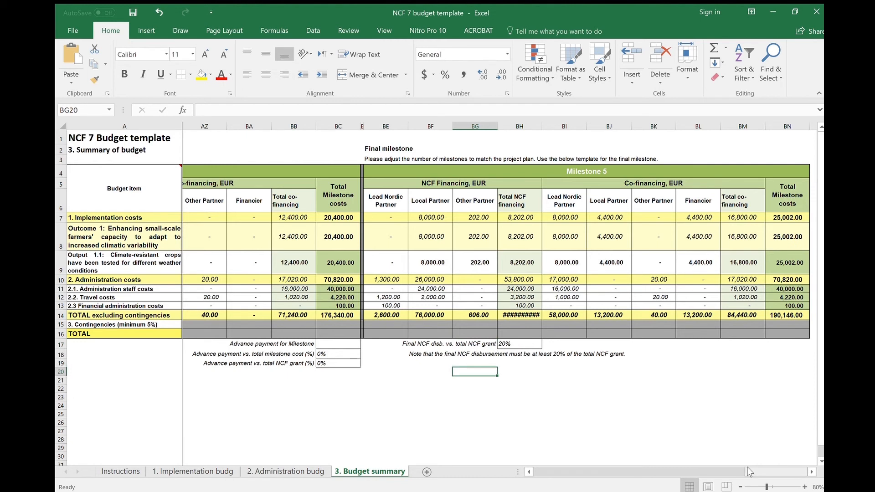
{"action": "left_click_drag", "start_coordinate": [747, 467], "coordinate": [518, 474]}
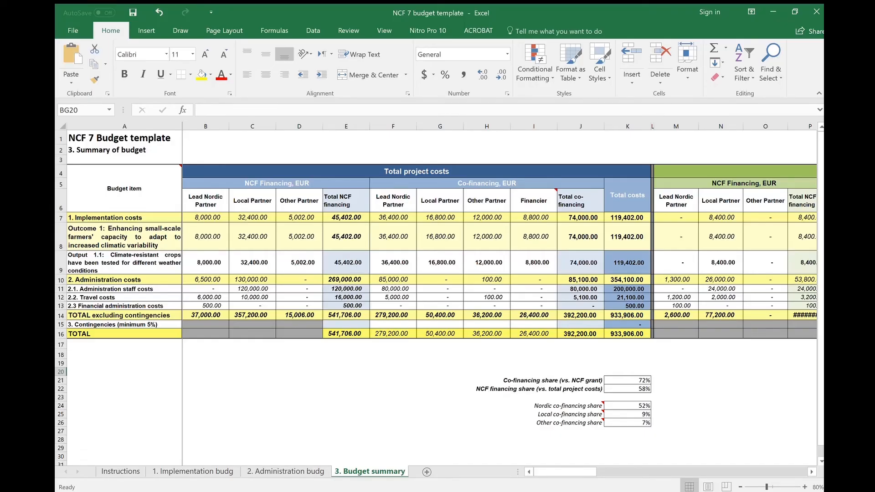
- Copy the administration budget's financing and partner header rows from D5 through Milestone 5's Total co-financing column
{"action": "left_click", "coordinate": [276, 183]}
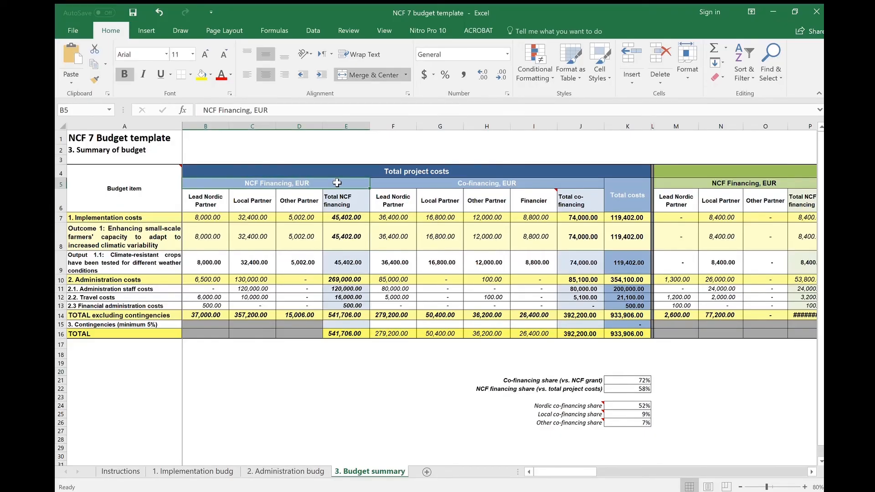
{"action": "left_click", "coordinate": [432, 183]}
{"action": "left_click", "coordinate": [271, 472]}
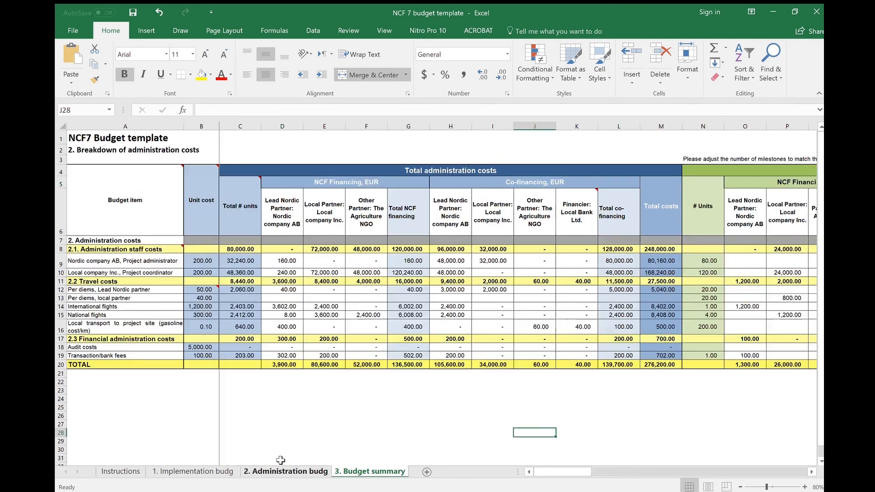
{"action": "left_click_drag", "start_coordinate": [288, 182], "coordinate": [704, 197]}
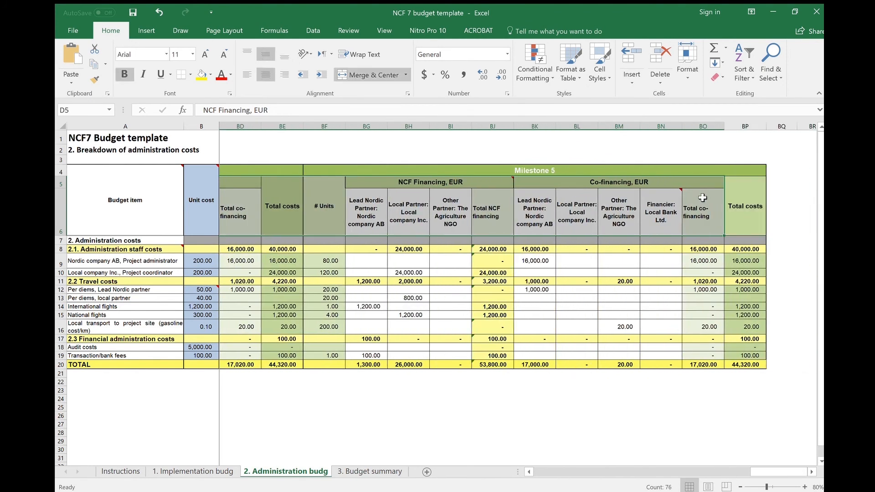
{"action": "key", "text": "ctrl+c"}
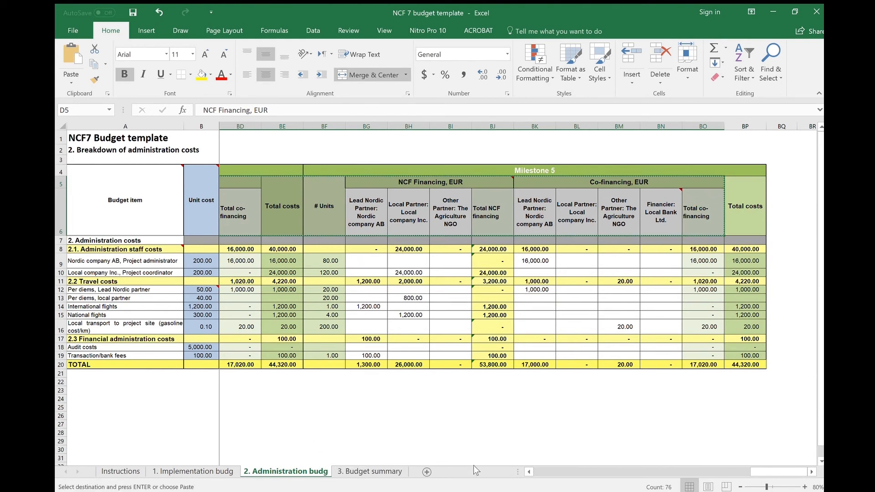
{"action": "left_click", "coordinate": [534, 468]}
{"action": "left_click", "coordinate": [535, 468]}
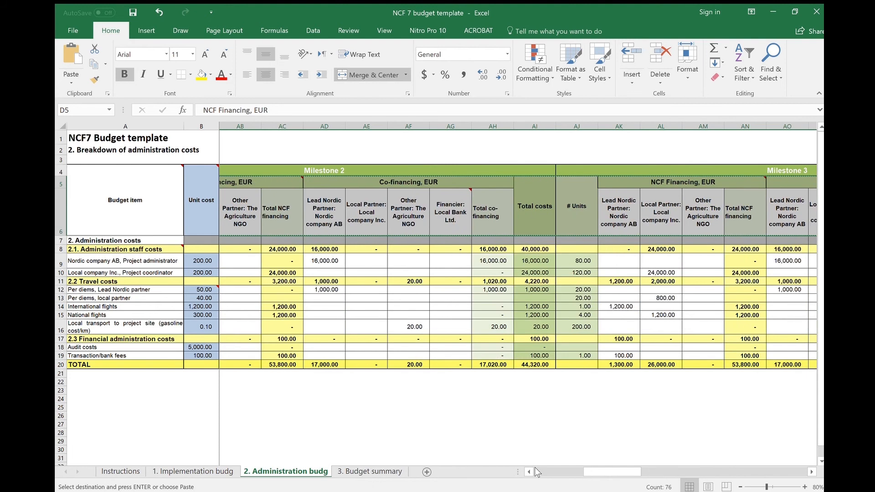
{"action": "left_click", "coordinate": [535, 468]}
{"action": "left_click", "coordinate": [535, 467]}
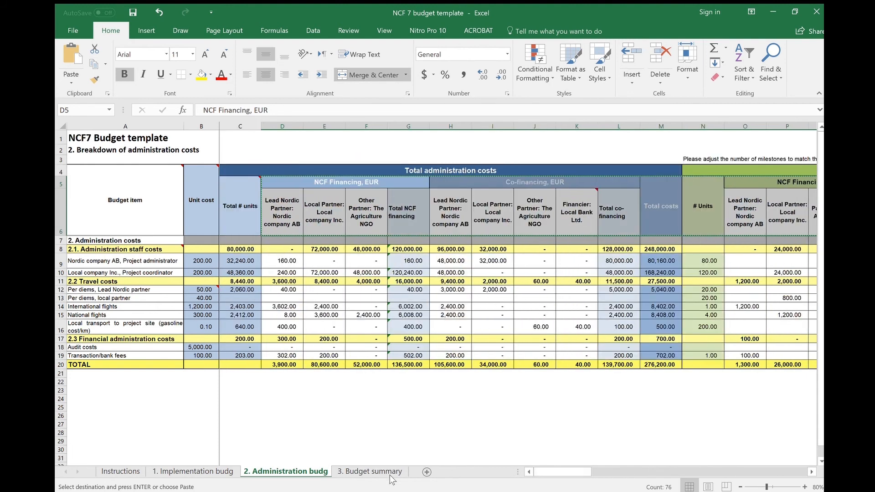
- Paste the copied header rows over the Budget summary's financing and partner headers, starting at NCF Financing in B5
{"action": "left_click", "coordinate": [362, 472]}
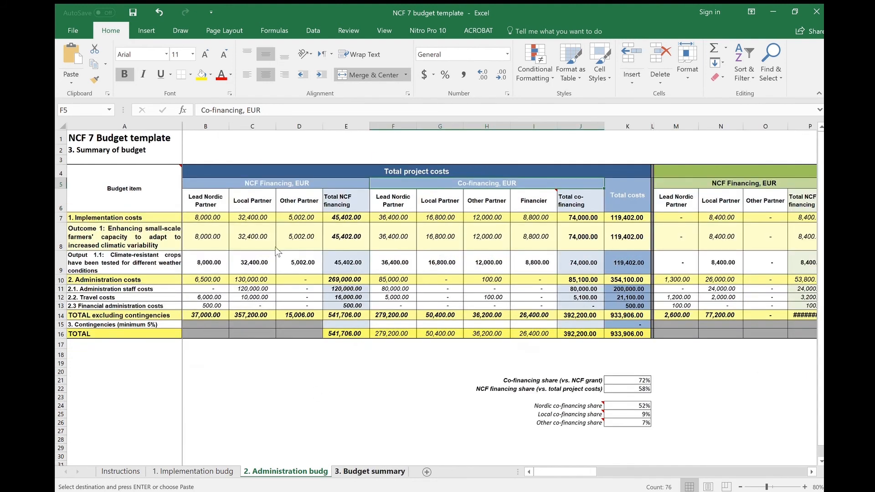
{"action": "left_click", "coordinate": [226, 186]}
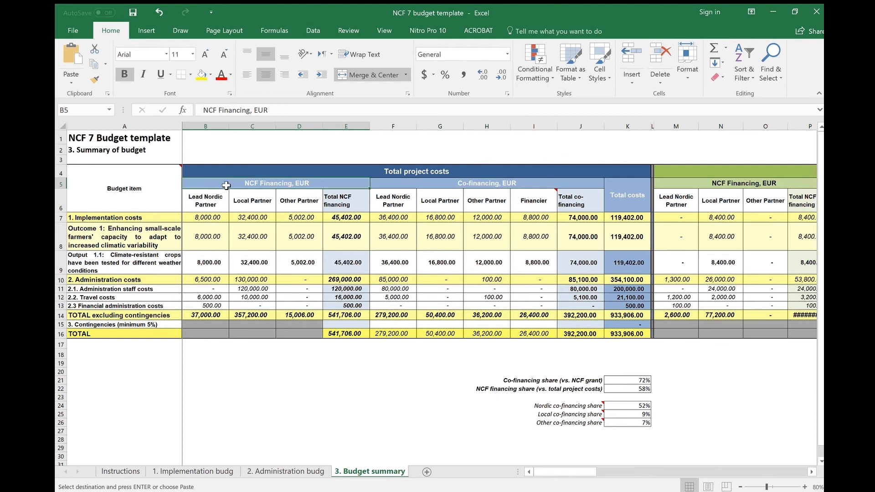
{"action": "key", "text": "ctrl+shift+Right"}
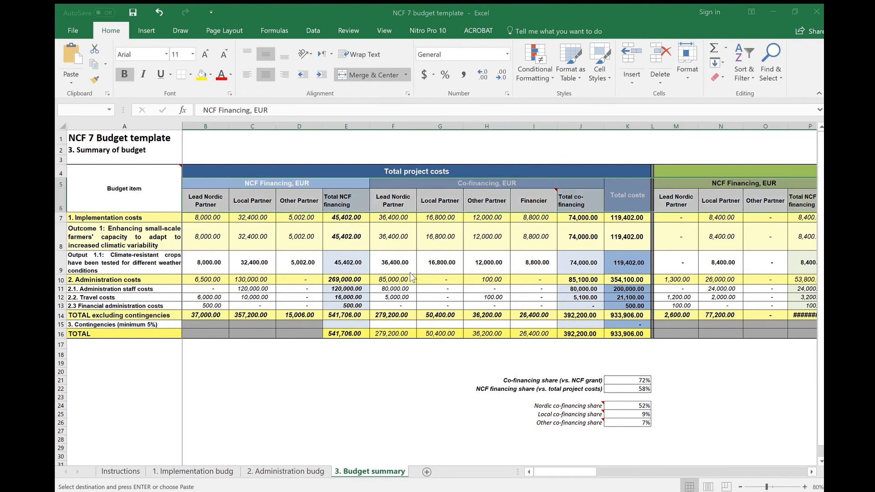
{"action": "key", "text": "ctrl+v"}
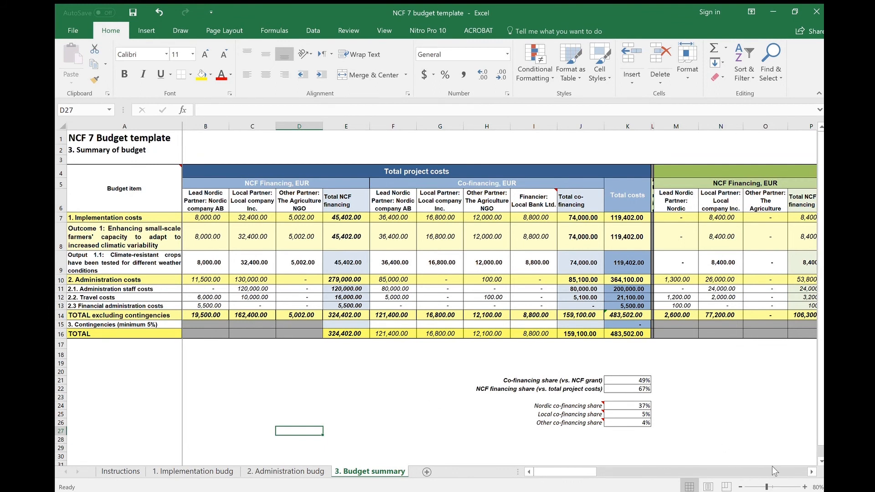
- Check the Milestone 1 NCF financing formulas in M9, N9, N10 and N11 for their links to the implementation and administration budgets
{"action": "left_click", "coordinate": [809, 472]}
{"action": "left_click", "coordinate": [809, 473]}
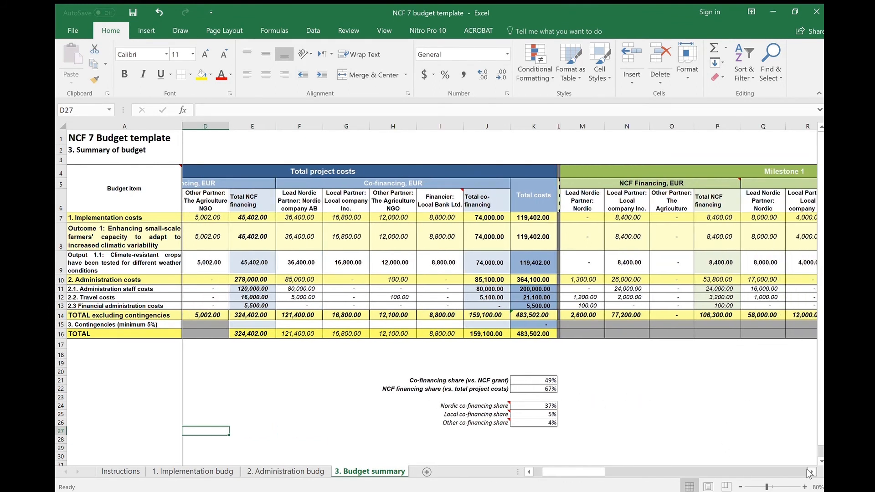
{"action": "left_click", "coordinate": [590, 260]}
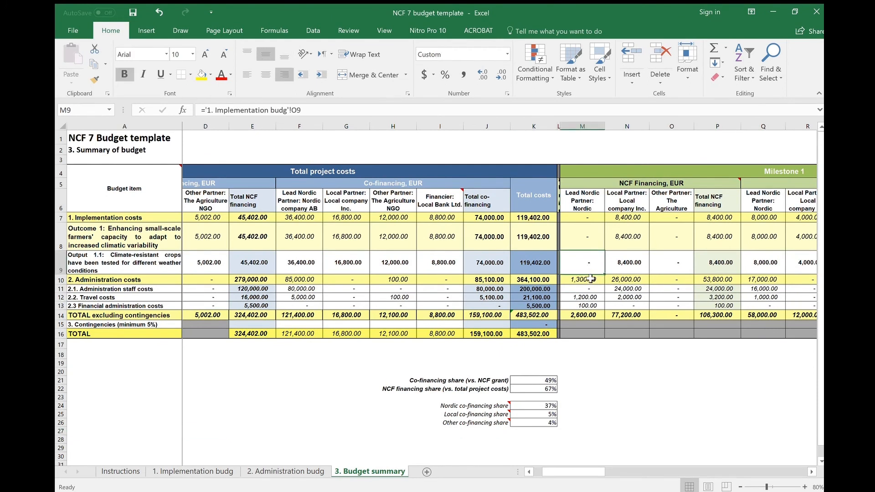
{"action": "left_click", "coordinate": [623, 262]}
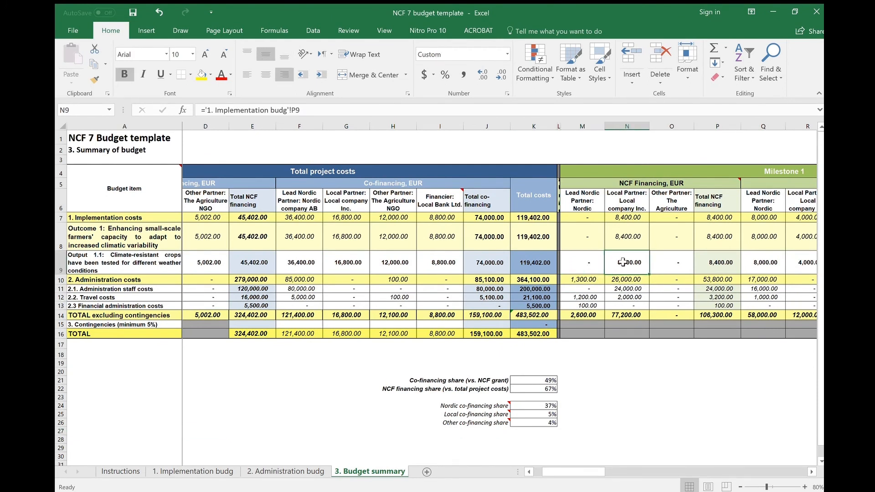
{"action": "left_click", "coordinate": [298, 112]}
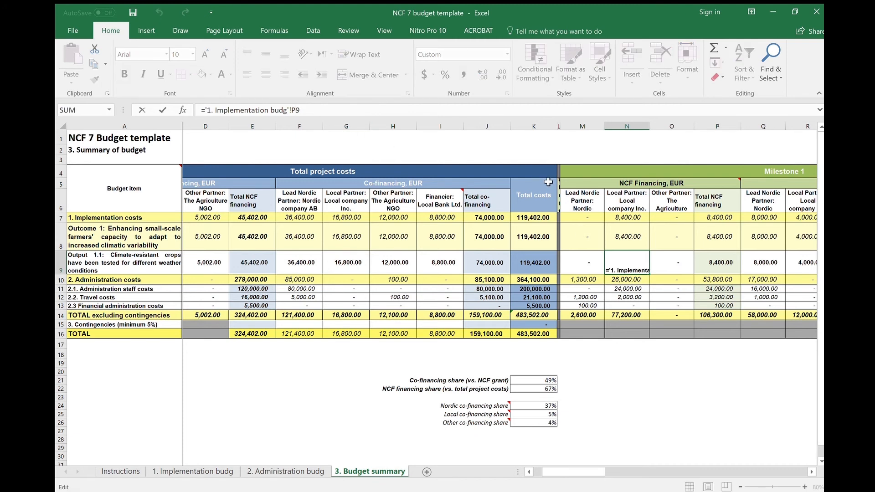
{"action": "key", "text": "Return"}
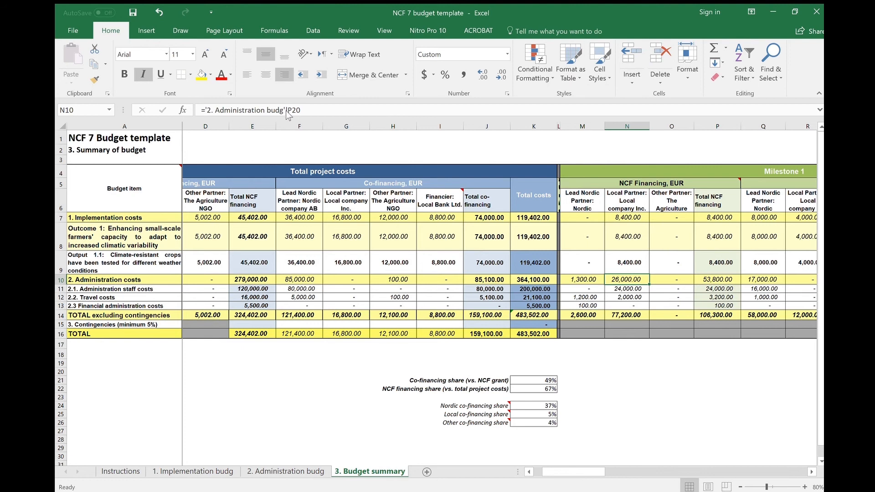
{"action": "key", "text": "Down"}
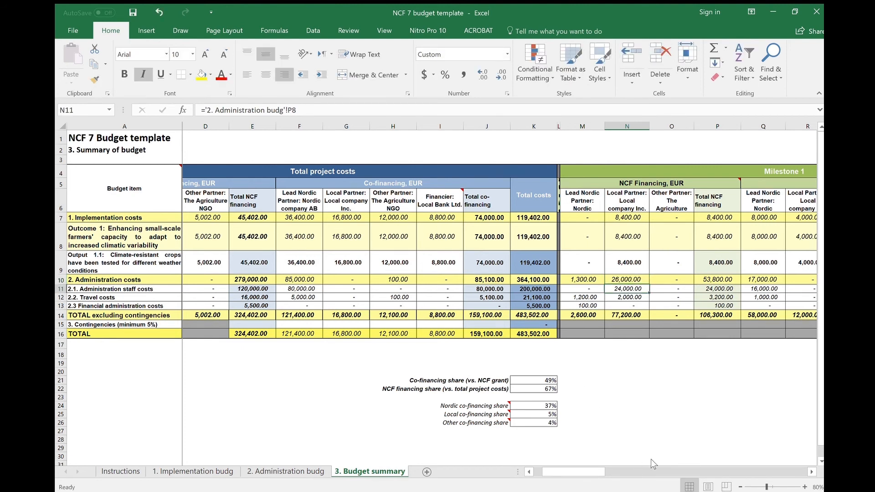
- Review the Contingencies (minimum 5%) row and the Total costs formula excluding contingencies in K14
{"action": "left_click_drag", "start_coordinate": [589, 472], "coordinate": [581, 472]}
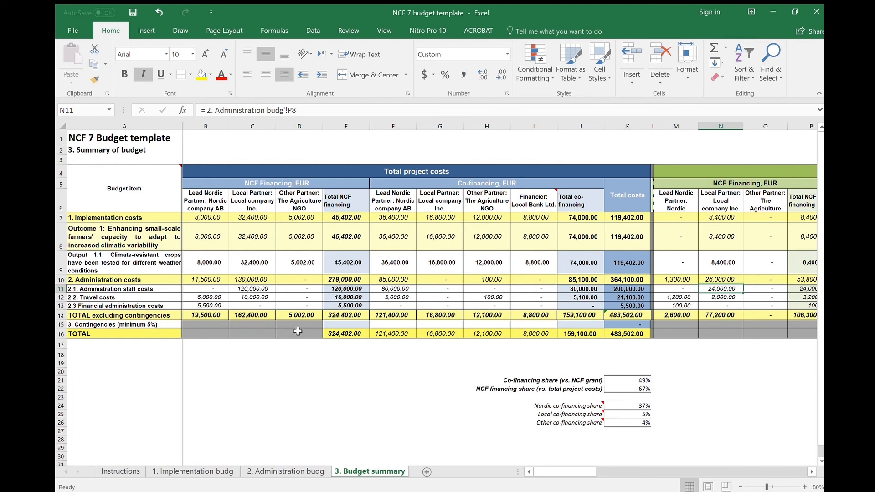
{"action": "left_click", "coordinate": [120, 324]}
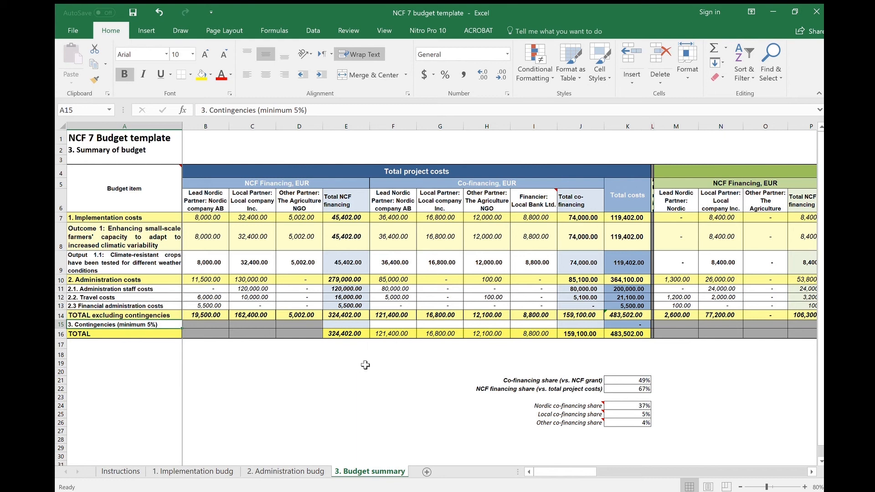
{"action": "left_click", "coordinate": [645, 315]}
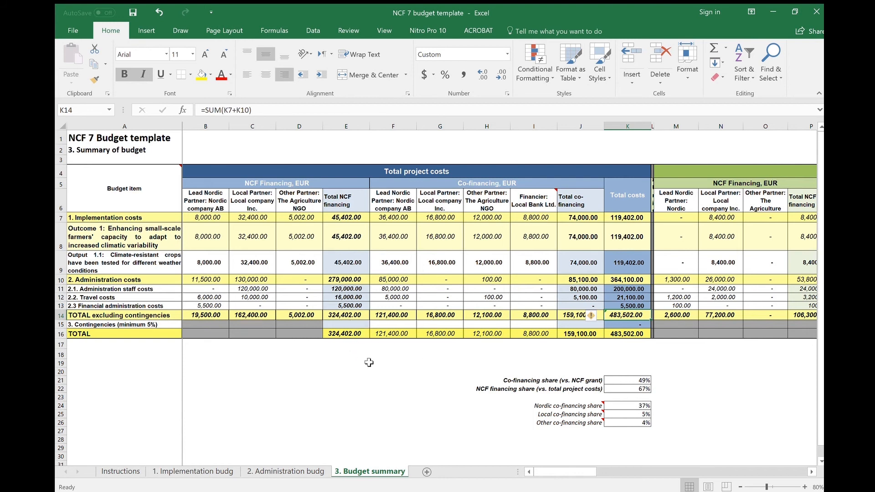
{"action": "left_click", "coordinate": [427, 168]}
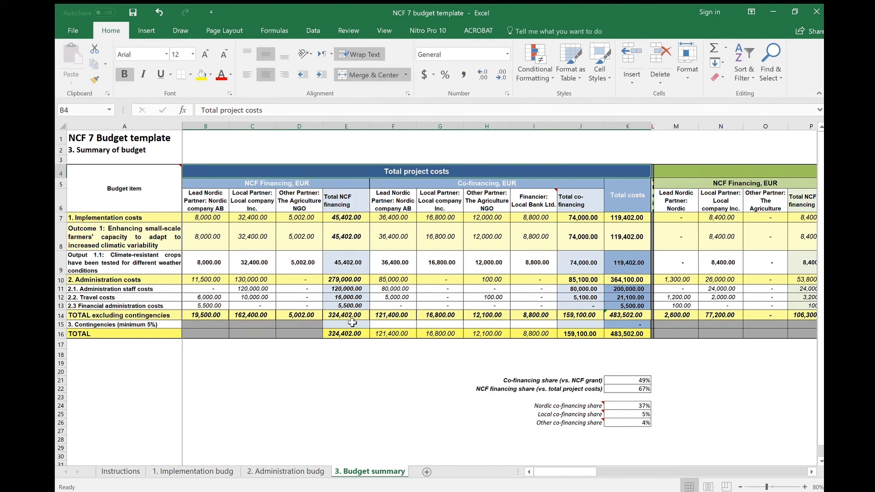
{"action": "mouse_move", "coordinate": [352, 322]}
{"action": "left_mouse_down"}
{"action": "mouse_move", "coordinate": [620, 325]}
{"action": "mouse_move", "coordinate": [349, 324]}
{"action": "left_mouse_up"}
{"action": "left_click", "coordinate": [371, 370]}
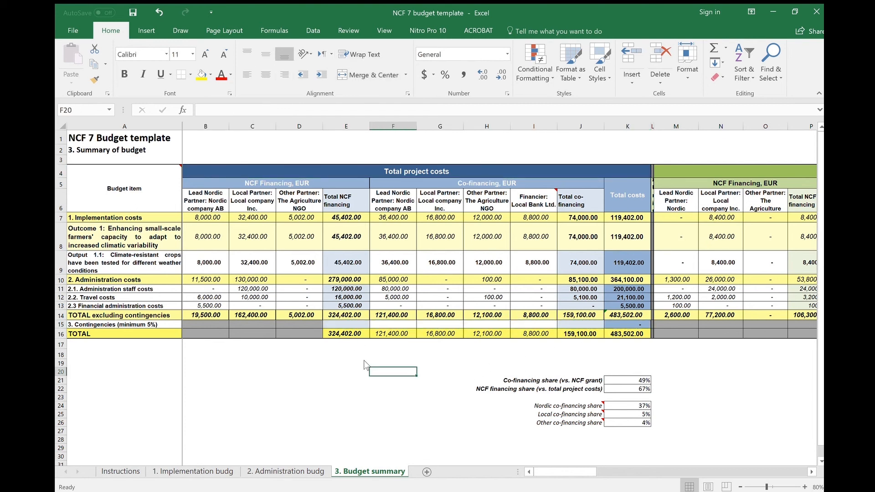
- Enter 28000 as the contingencies amount under Total NCF financing in E15
{"action": "left_click", "coordinate": [350, 323]}
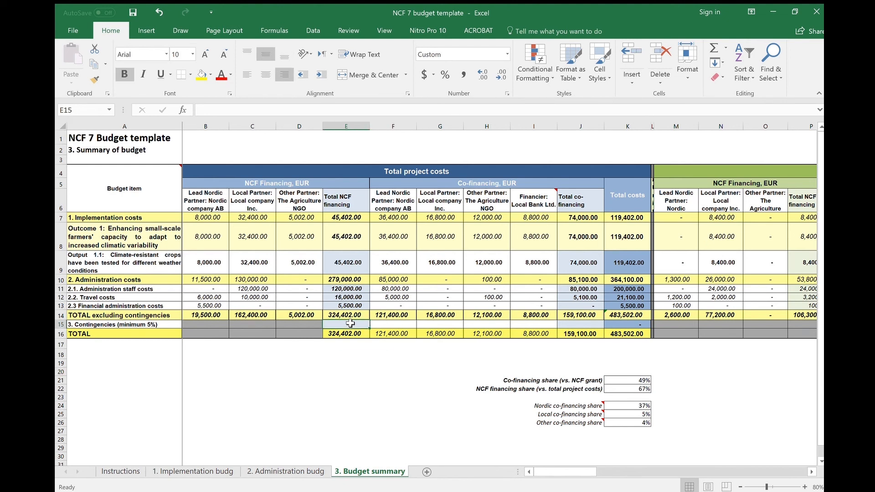
{"action": "type", "text": "28,"}
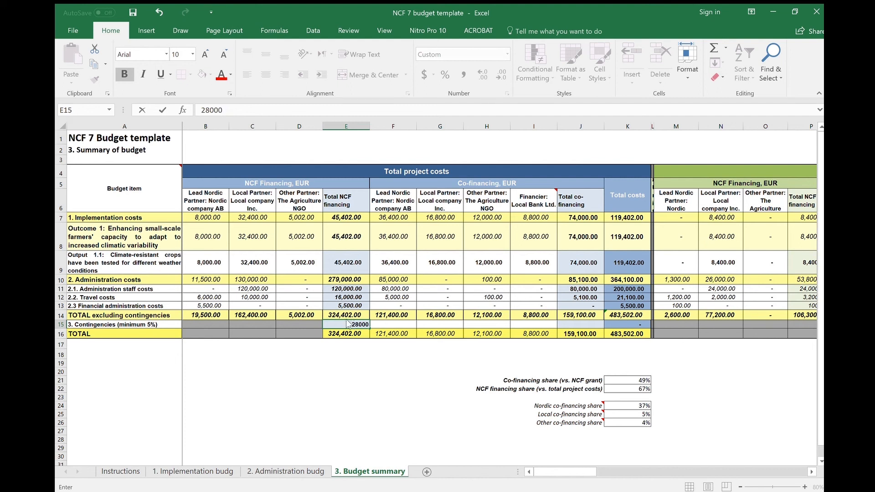
{"action": "type", "text": "000"}
{"action": "key", "text": "Return"}
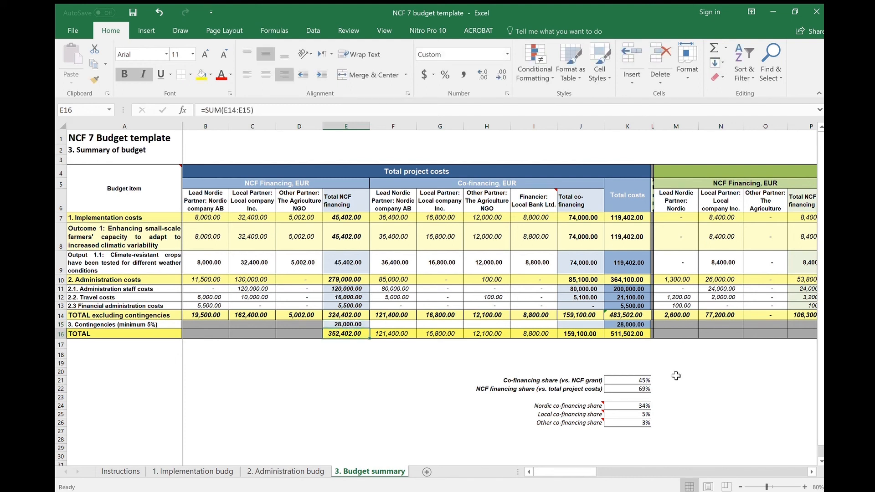
- Review the financing share figures below Total project costs and check the cells referenced by the NCF financing share formula in K22
{"action": "left_click", "coordinate": [469, 363]}
{"action": "left_click_drag", "start_coordinate": [499, 390], "coordinate": [700, 442]}
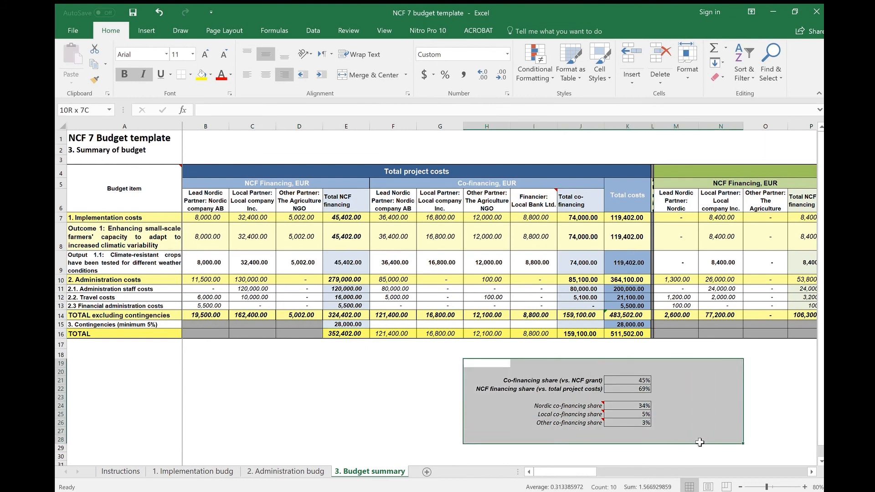
{"action": "left_click", "coordinate": [653, 350]}
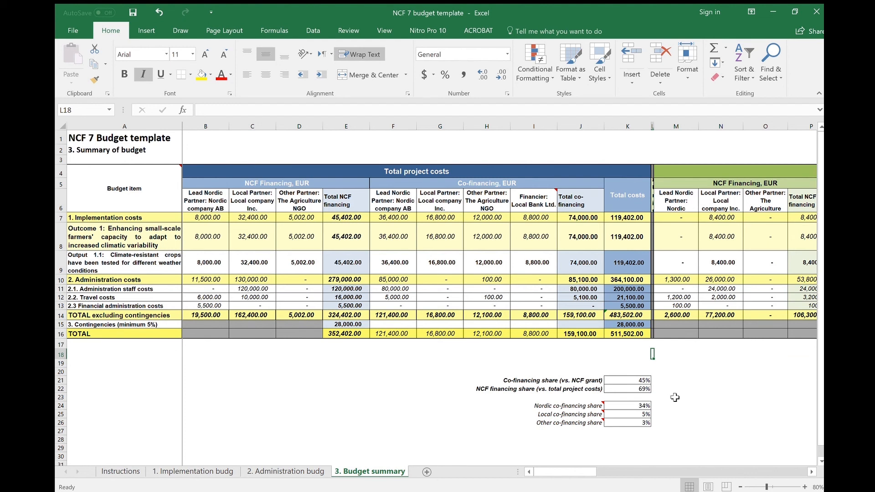
{"action": "left_click", "coordinate": [636, 390]}
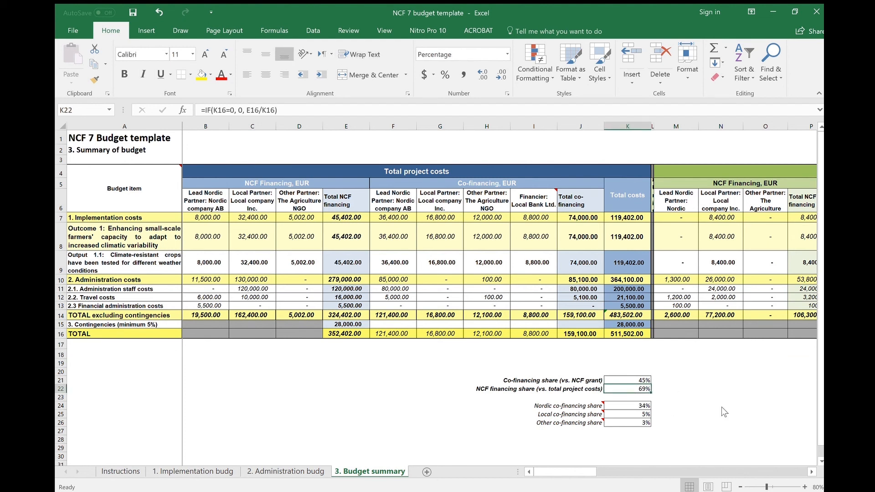
{"action": "left_click", "coordinate": [267, 110]}
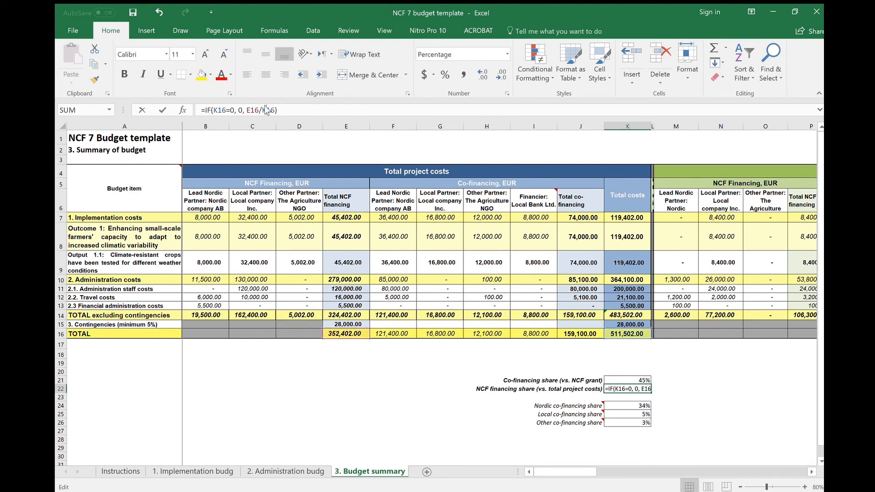
{"action": "key", "text": "Escape"}
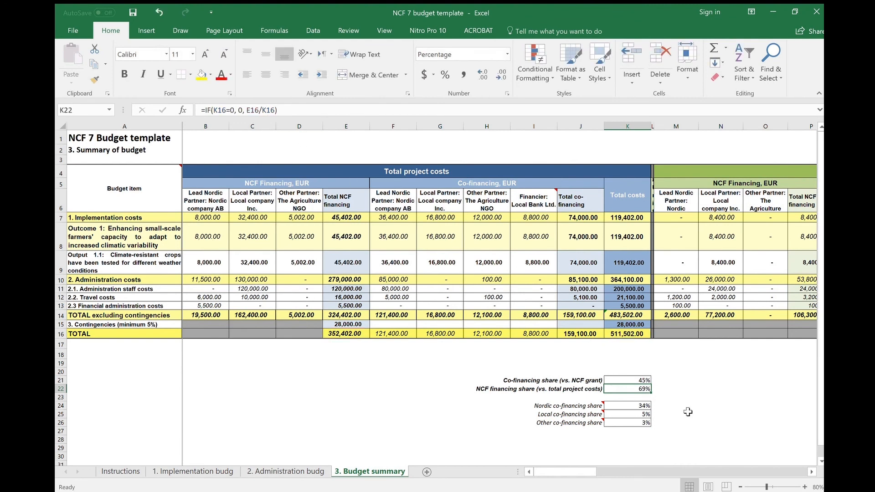
- Check which totals the Nordic co-financing share formula in K24 refers to
{"action": "left_click", "coordinate": [626, 407]}
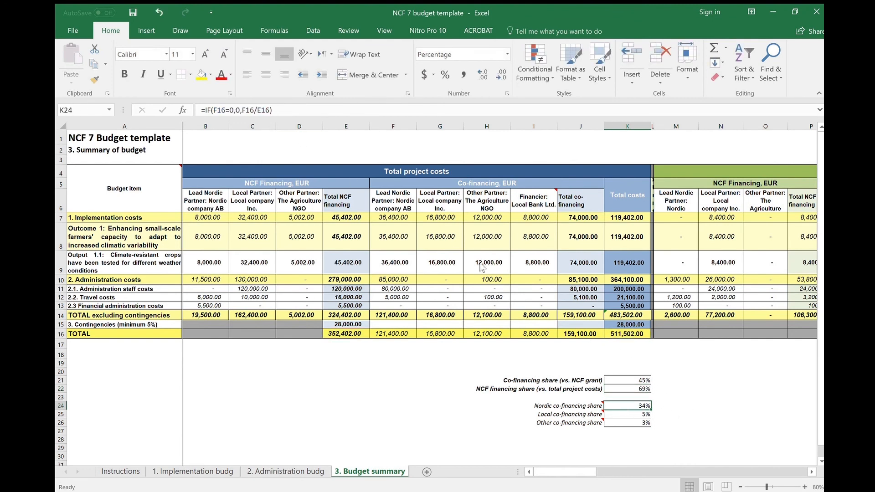
{"action": "left_click", "coordinate": [267, 114]}
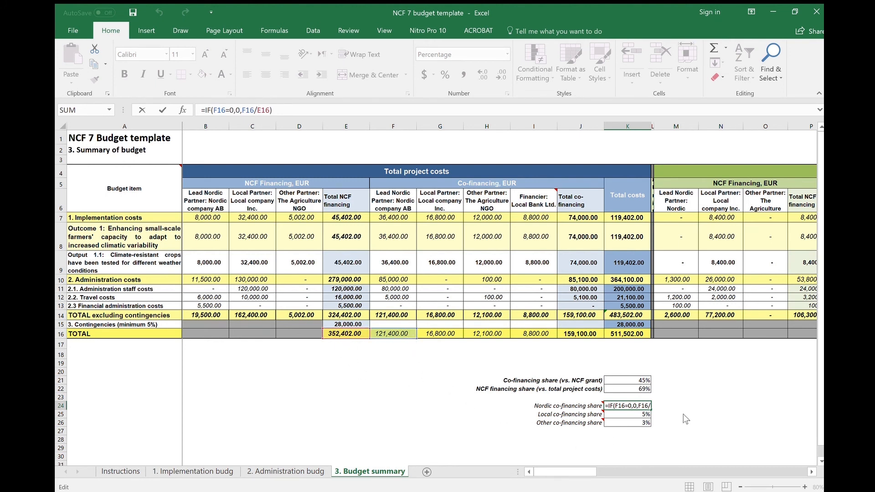
{"action": "key", "text": "ctrl+Return"}
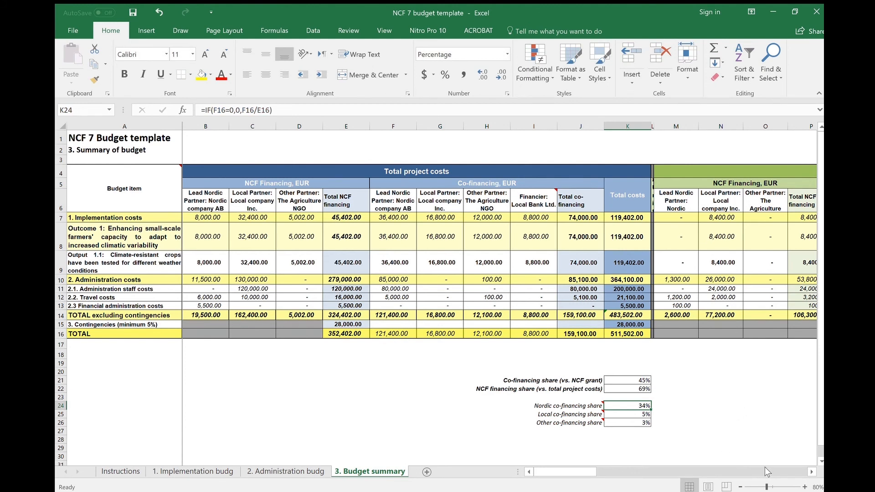
- Review the advance payment rows below the Milestone 1 total costs
{"action": "left_click", "coordinate": [810, 472]}
{"action": "left_click", "coordinate": [811, 472]}
{"action": "left_click", "coordinate": [811, 471]}
{"action": "left_click", "coordinate": [811, 472]}
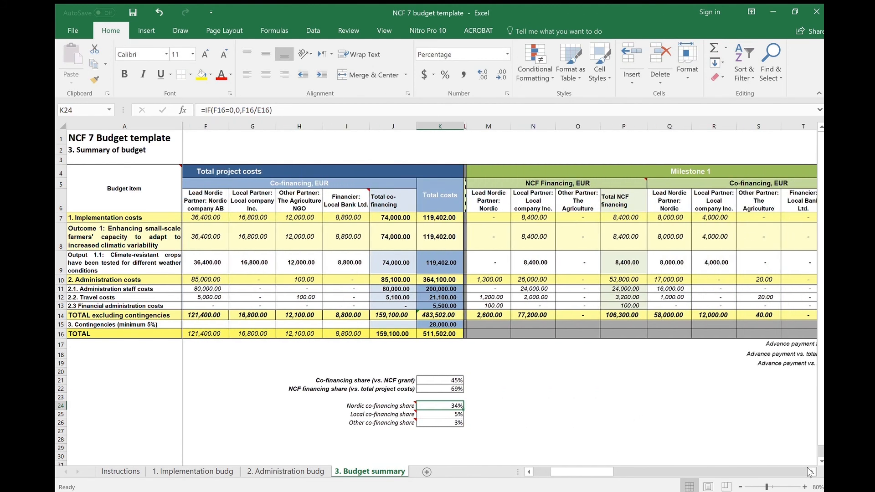
{"action": "left_click", "coordinate": [810, 472]}
{"action": "left_click", "coordinate": [811, 472]}
{"action": "left_click", "coordinate": [811, 472]}
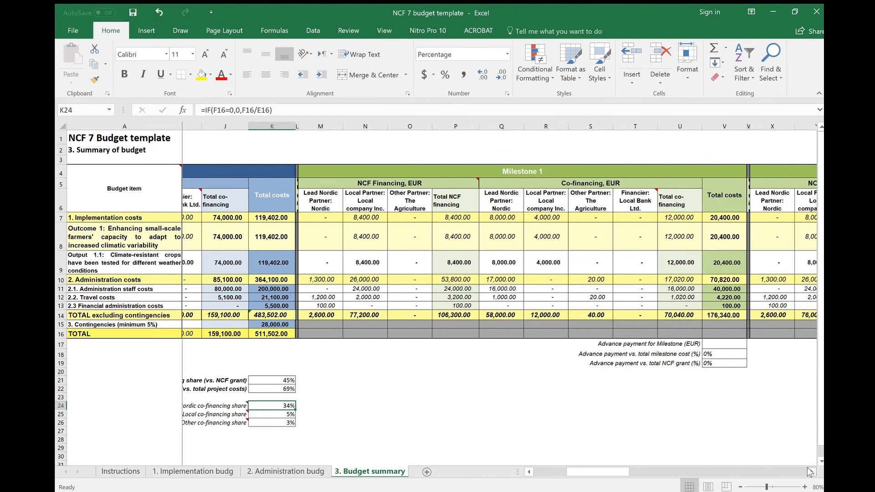
{"action": "left_click", "coordinate": [811, 472]}
{"action": "left_click", "coordinate": [529, 344]}
{"action": "left_click_drag", "start_coordinate": [607, 360], "coordinate": [748, 390]}
{"action": "left_click", "coordinate": [665, 423]}
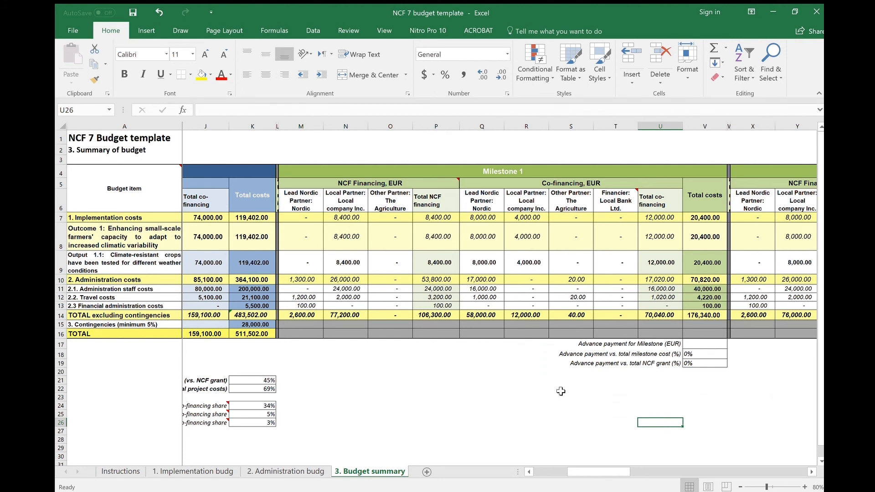
- Enter 50000 as the Advance payment for Milestone (EUR) under Milestone 1 in V17
{"action": "left_click", "coordinate": [704, 343]}
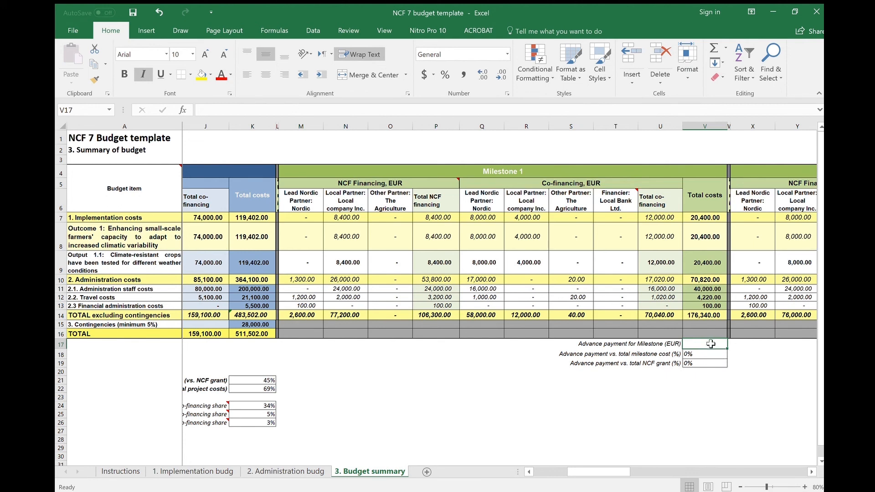
{"action": "type", "text": "5"}
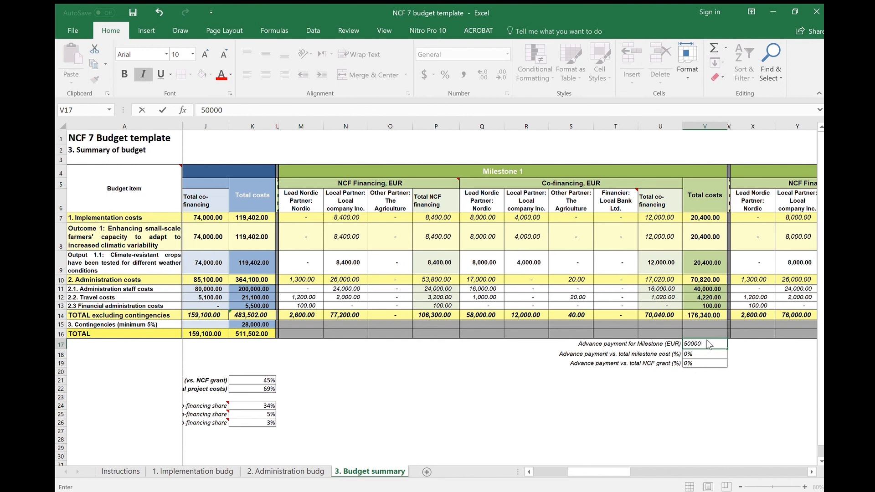
{"action": "type", "text": "0000"}
{"action": "key", "text": "Return"}
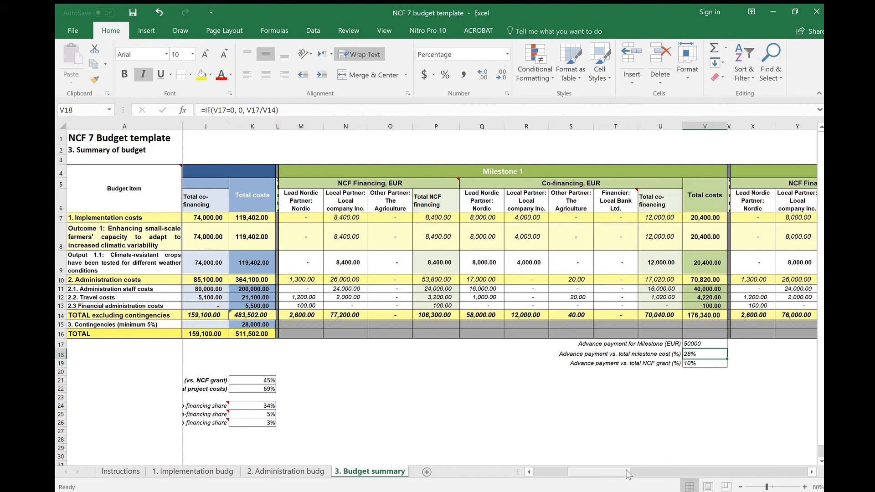
- Check the Milestone 1 advance payment percentage formulas in V18 and V19 and the final NCF disbursement share formula under Milestone 5 in BH17
{"action": "left_click", "coordinate": [712, 363]}
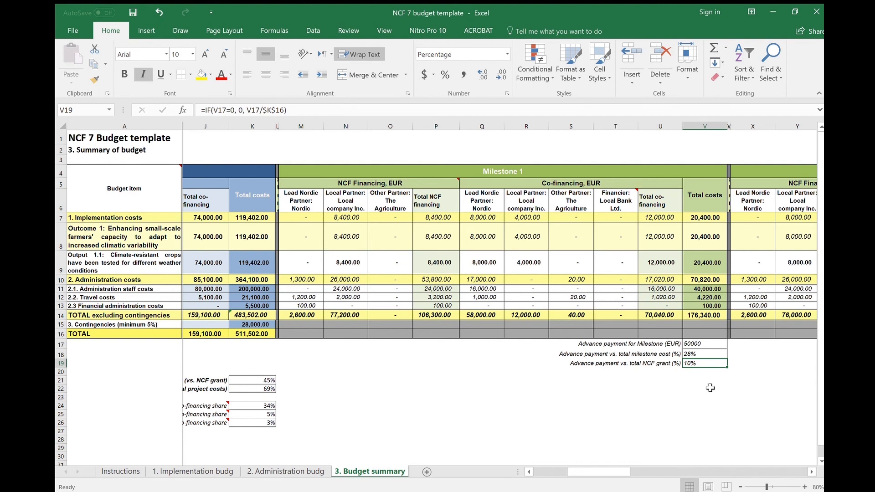
{"action": "left_click", "coordinate": [713, 355]}
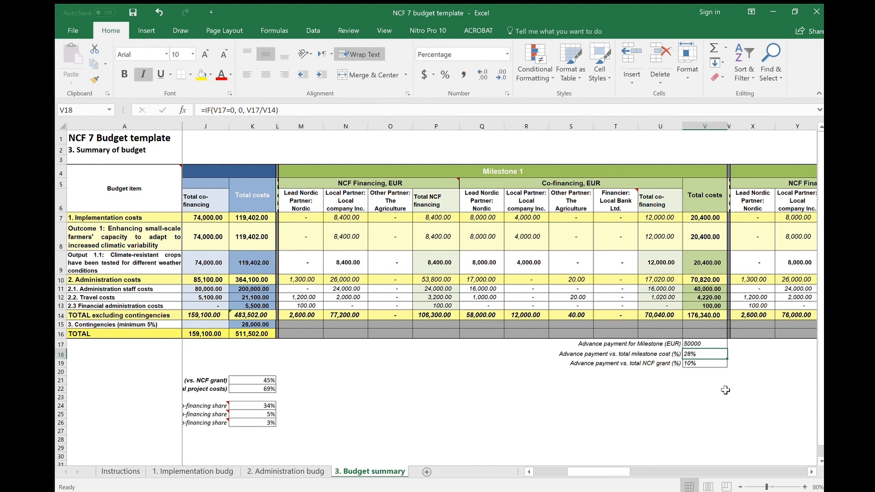
{"action": "left_click", "coordinate": [714, 365]}
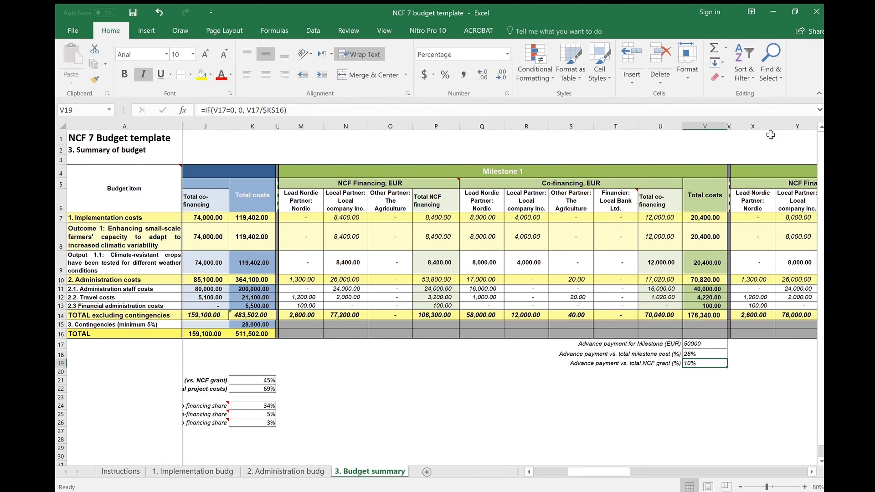
{"action": "left_click_drag", "start_coordinate": [619, 474], "coordinate": [820, 465]}
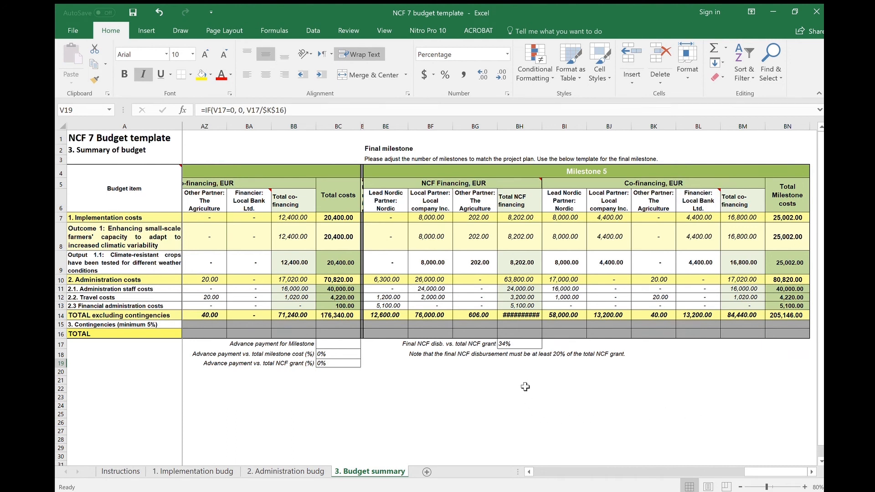
{"action": "left_click", "coordinate": [524, 343]}
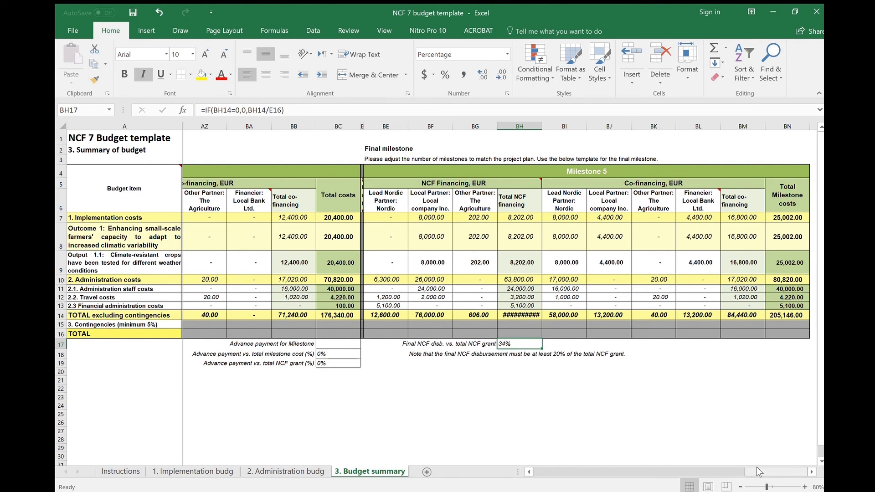
- Inspect the formula in D9 for how Output 1.1's NCF financing for the Agriculture NGO is summed across the milestones
{"action": "left_click_drag", "start_coordinate": [756, 467], "coordinate": [530, 475]}
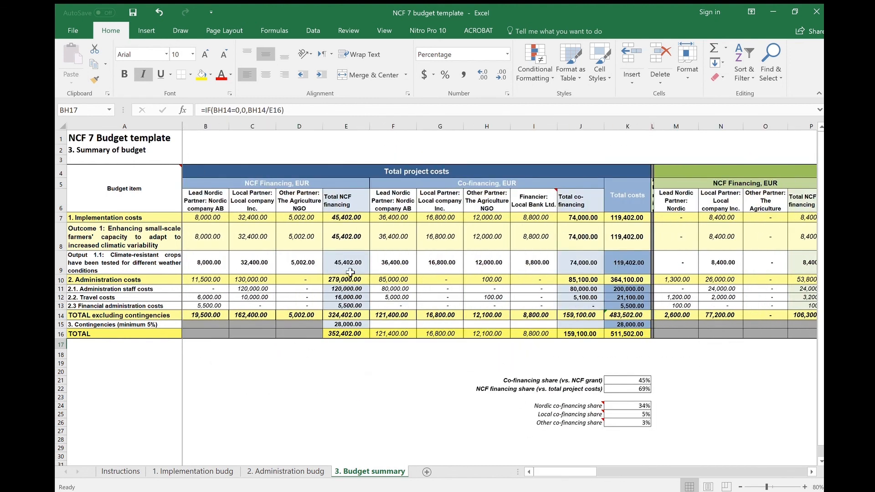
{"action": "left_click", "coordinate": [281, 261]}
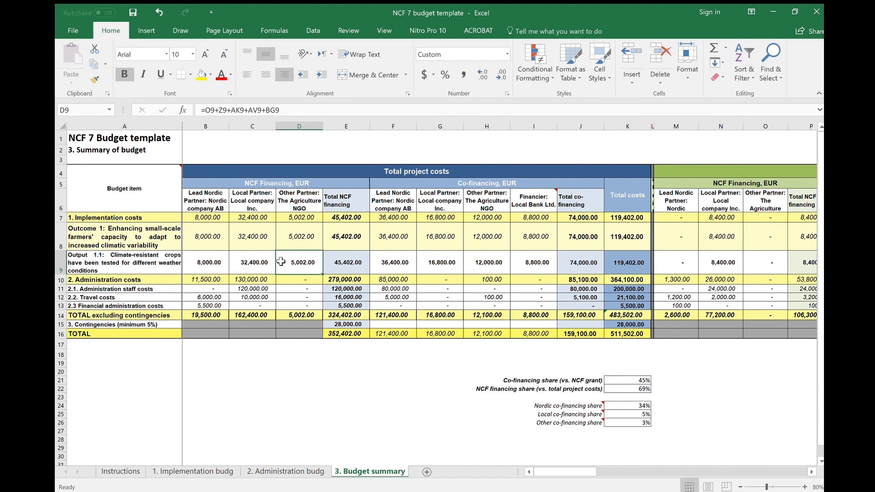
{"action": "left_click", "coordinate": [270, 111]}
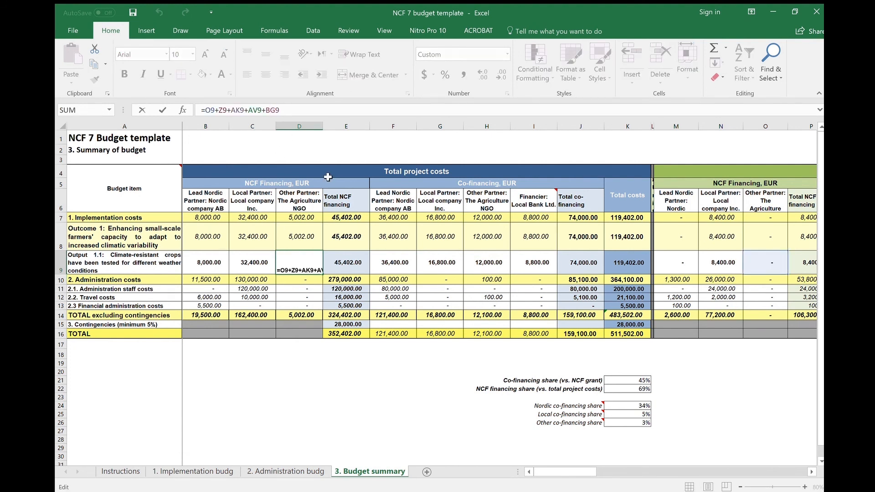
{"action": "key", "text": "Escape"}
{"action": "left_click", "coordinate": [355, 380]}
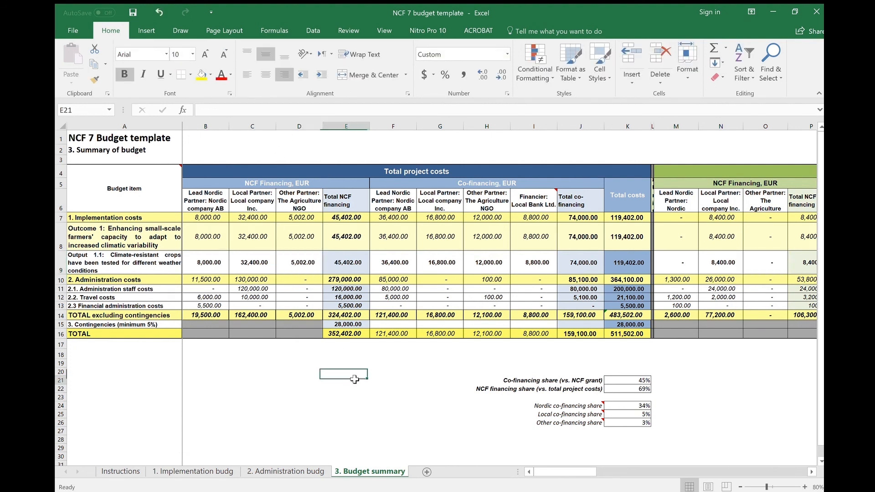